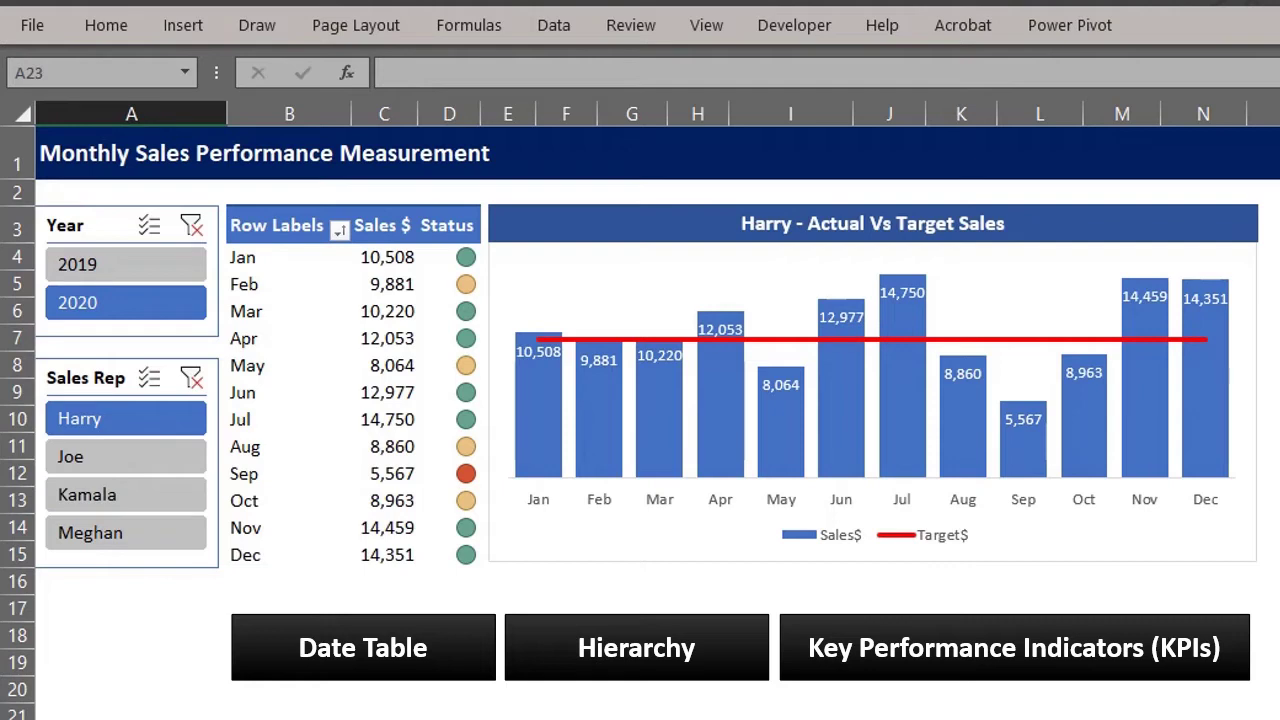
- View the 2020 sales dashboard for each of the other three sales reps in turn, then return to the first rep
click(95, 457)
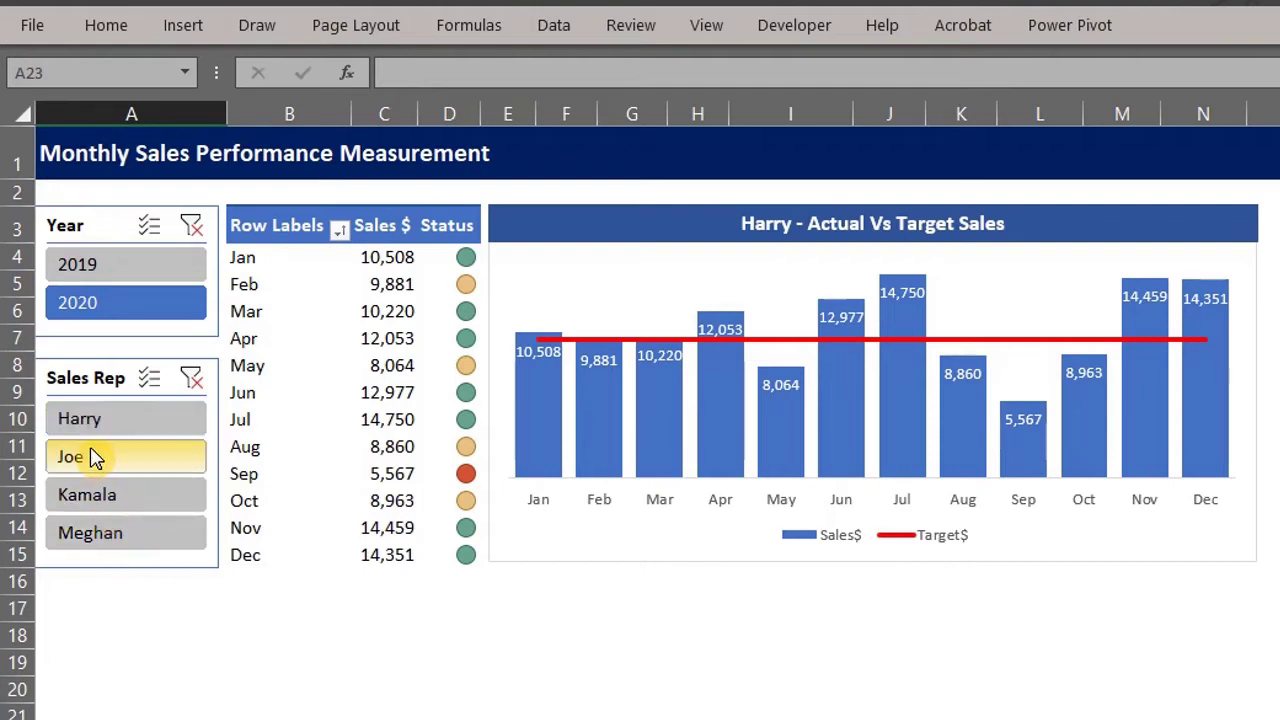
click(84, 503)
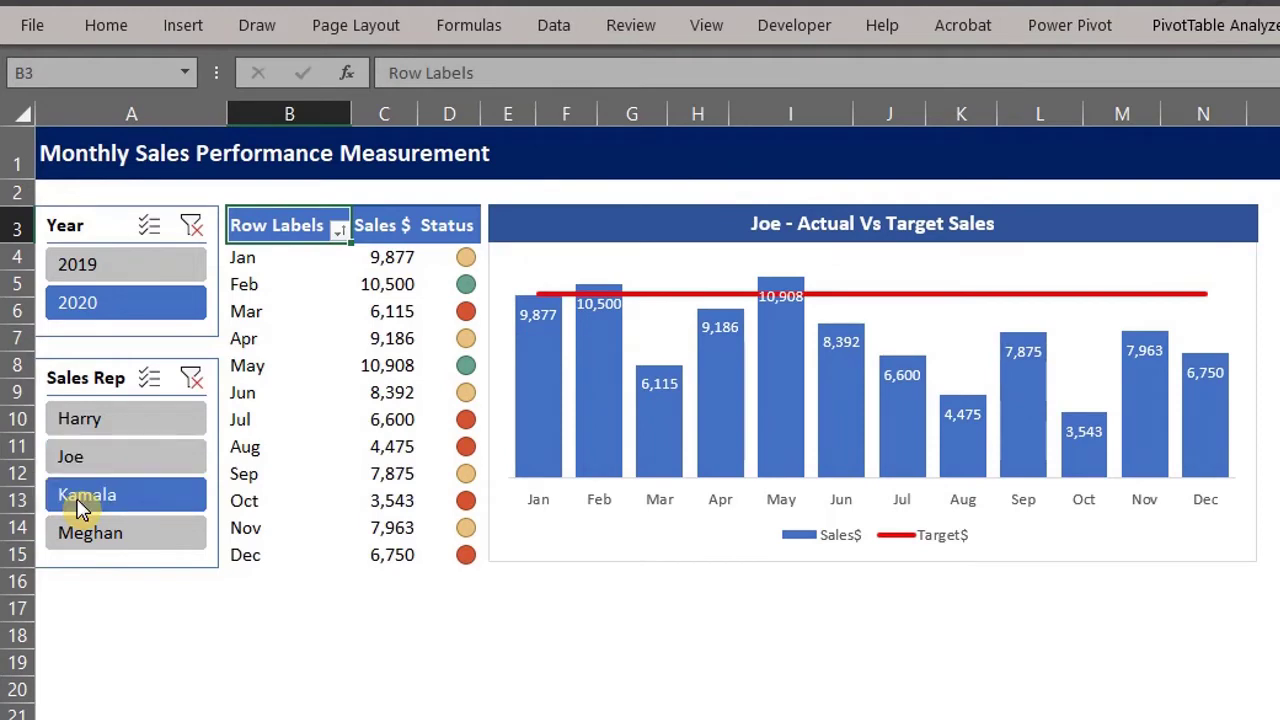
click(89, 536)
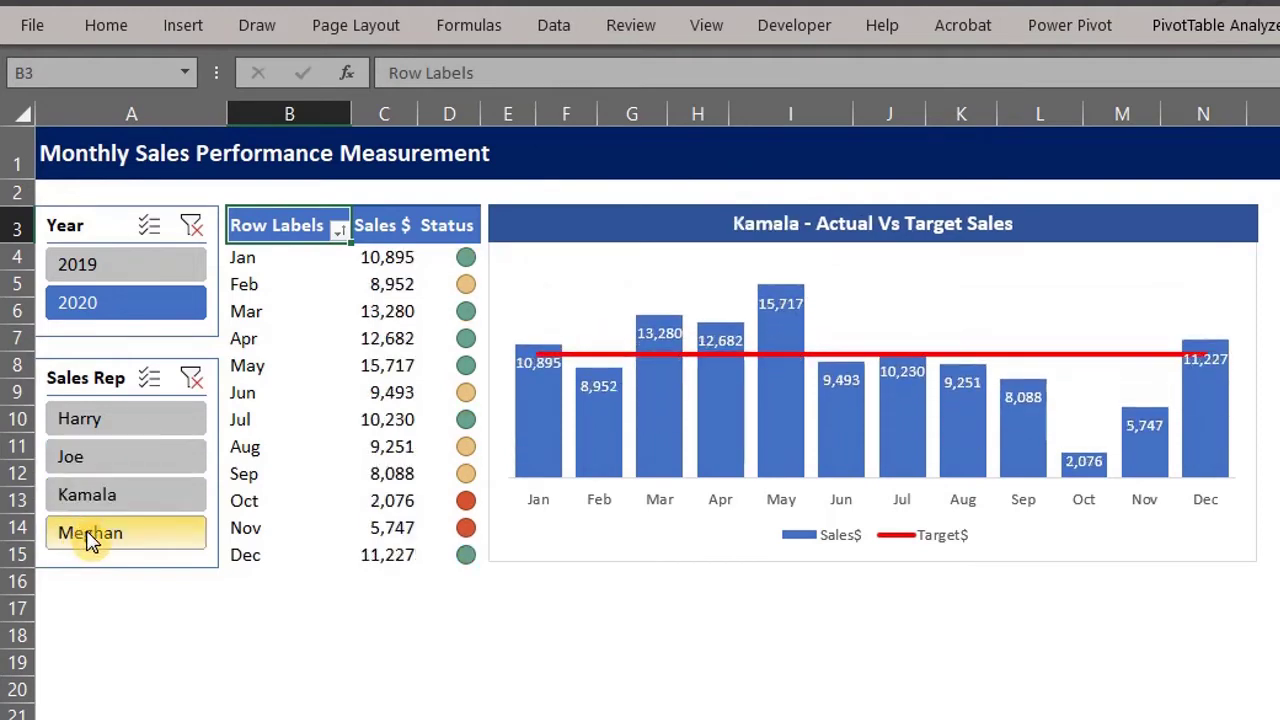
click(90, 422)
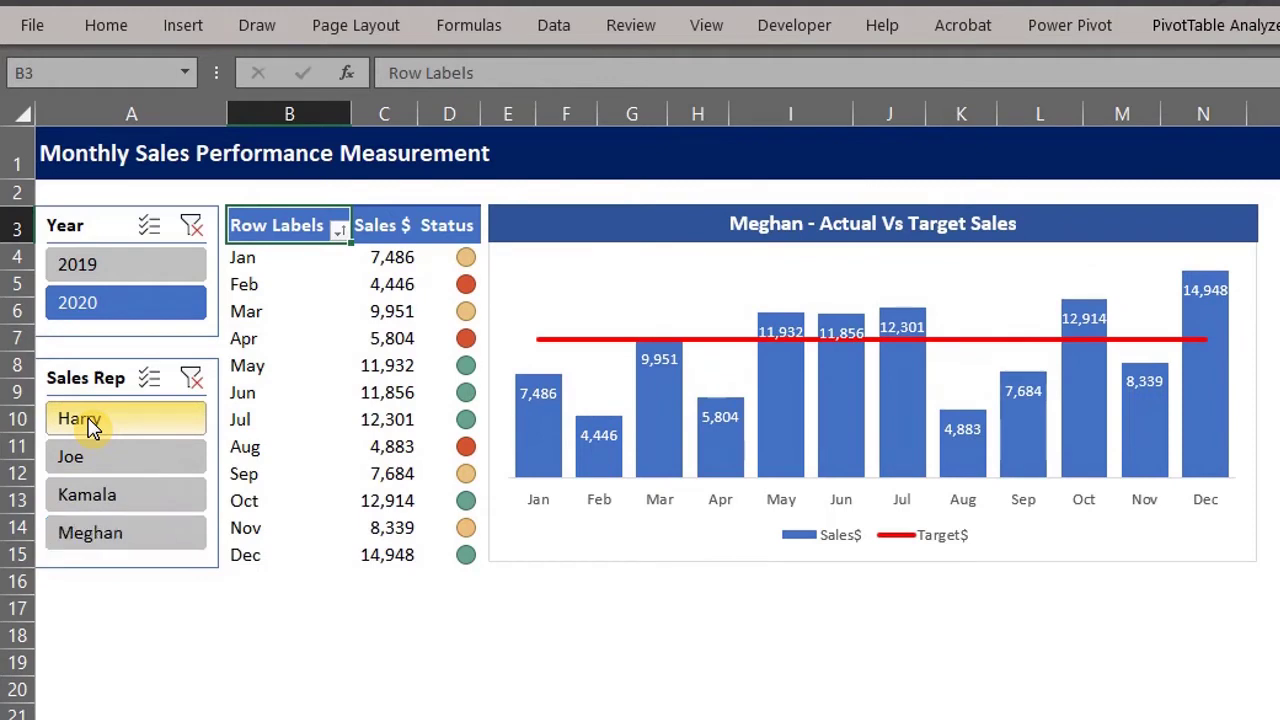
- Switch the dashboard to 2019 and view the results for each sales rep in turn, finishing on the last rep
click(113, 276)
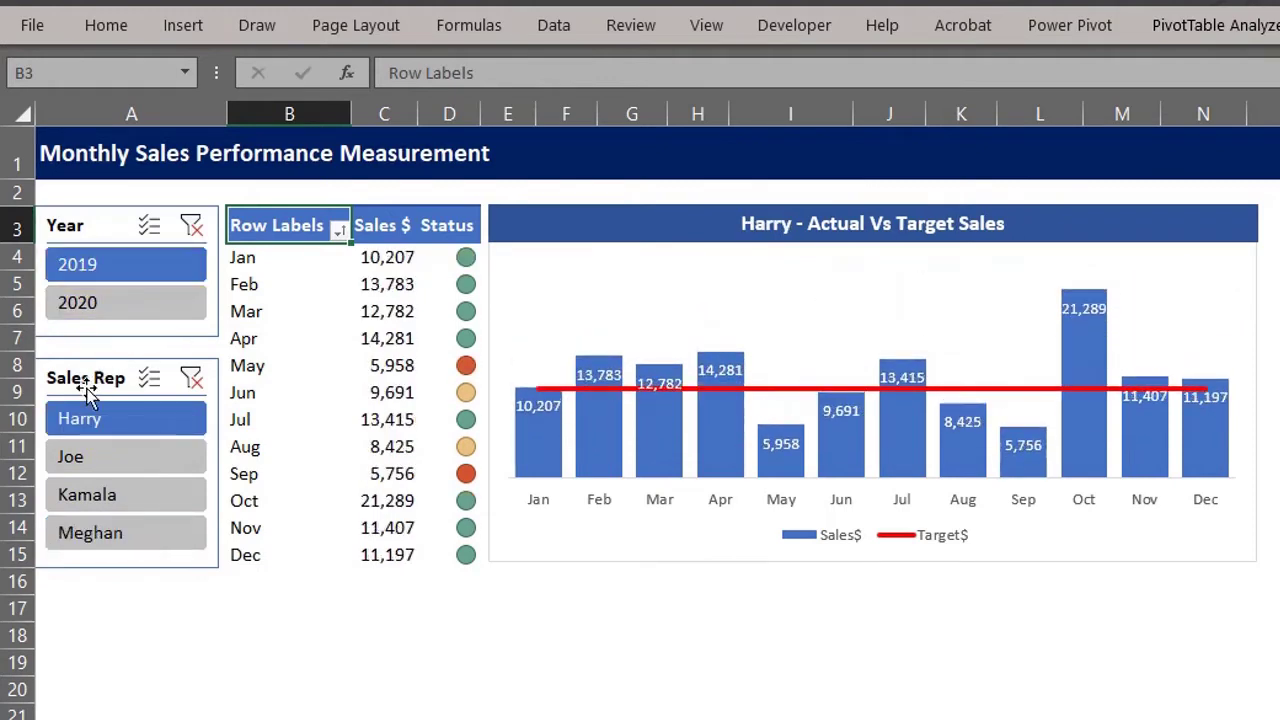
click(112, 462)
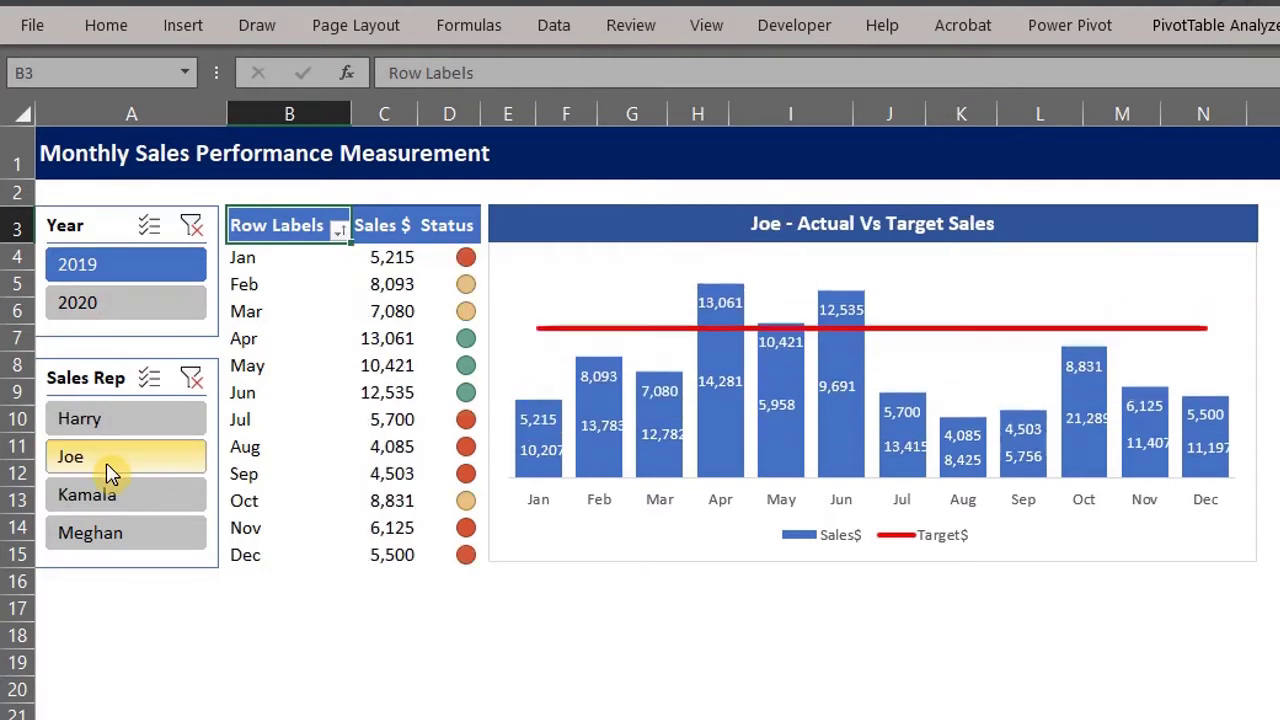
click(110, 505)
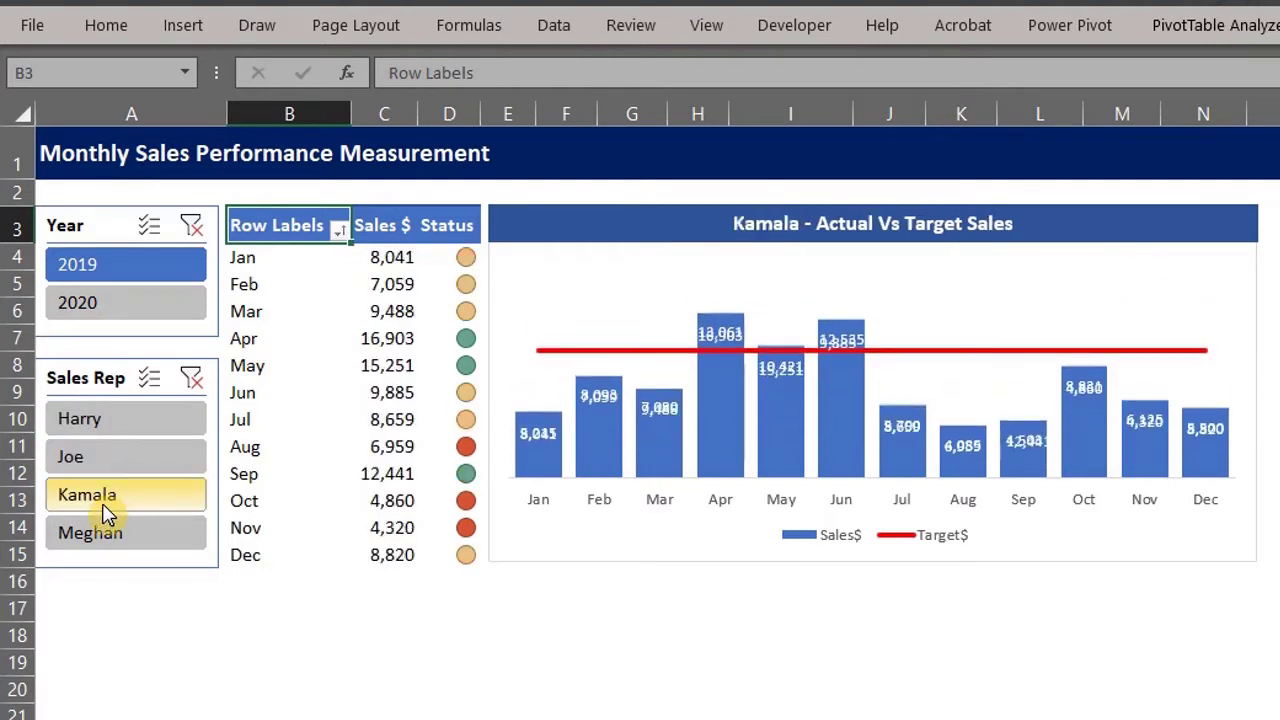
click(90, 538)
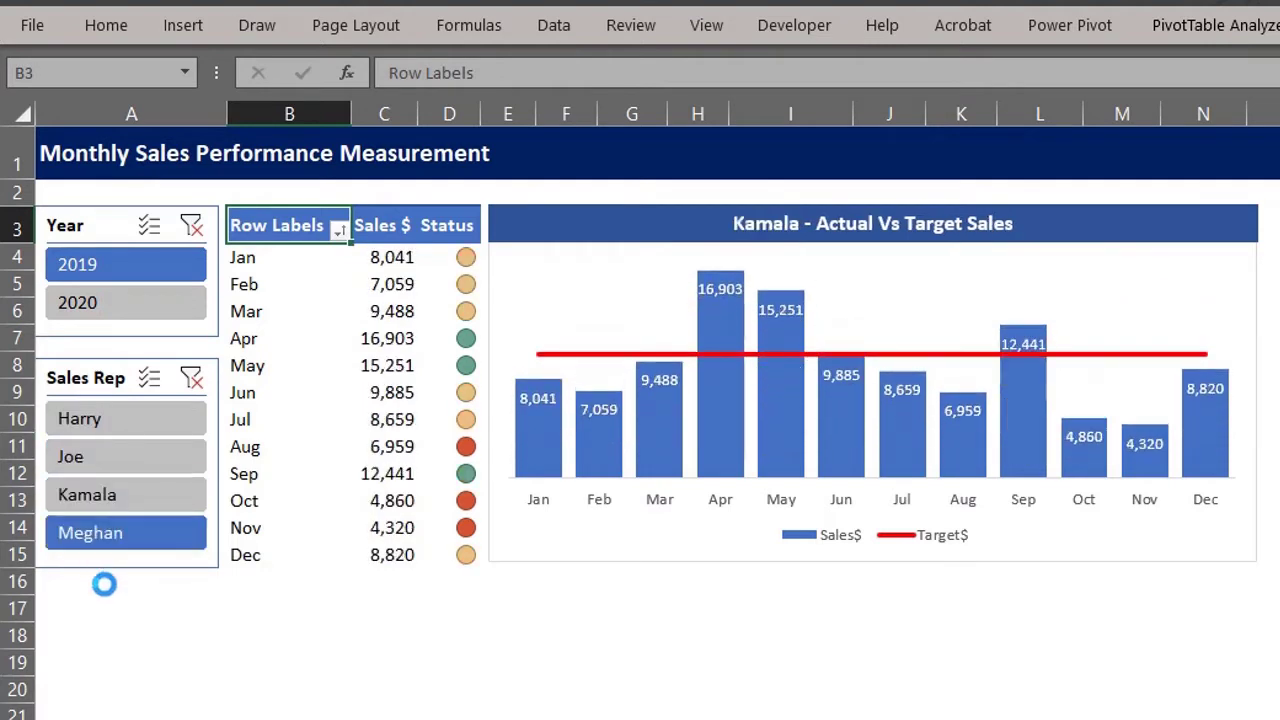
click(105, 584)
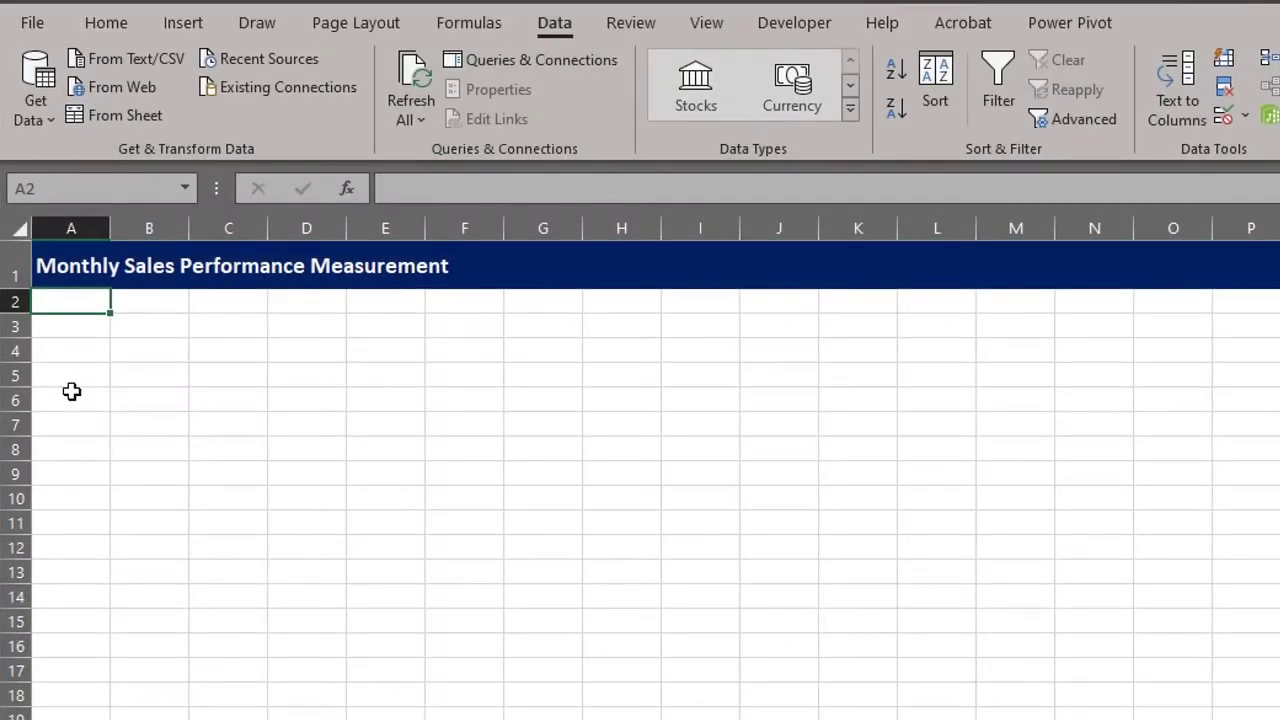
- Start a data import from the Sales Data workbook in the Tutorial folder
key(alt+F12)
click(57, 127)
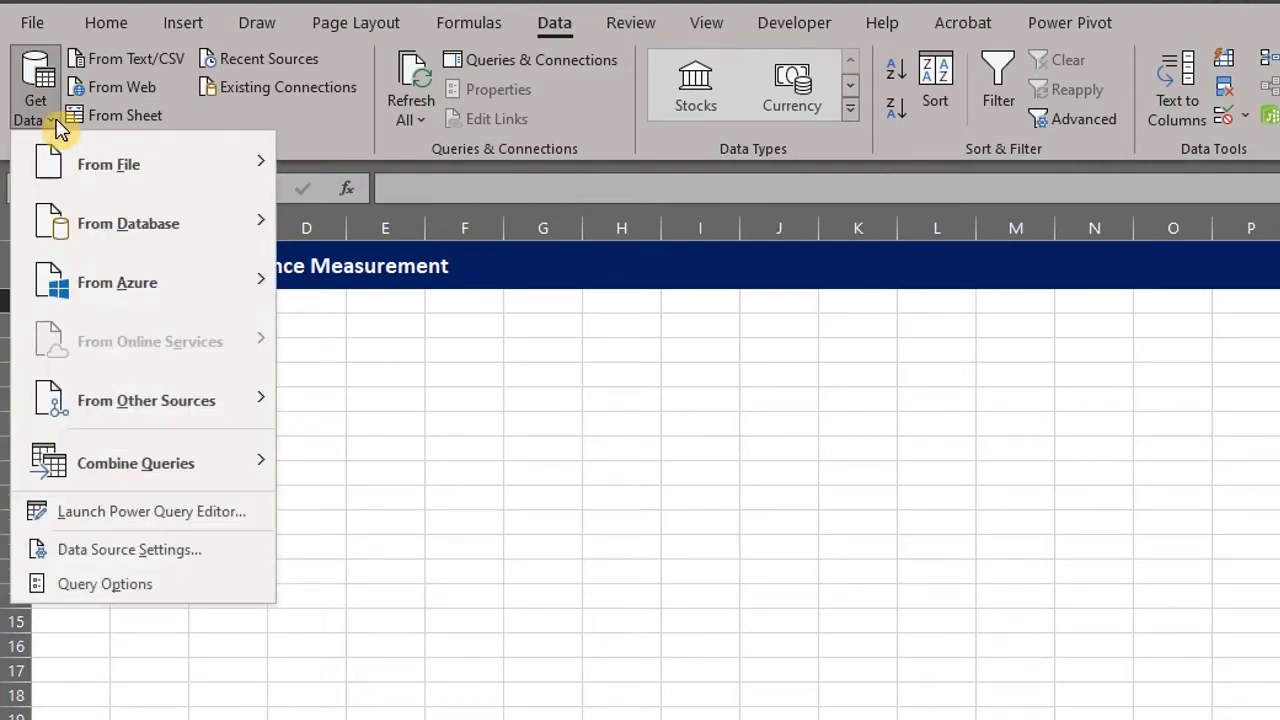
mouse_move(160, 166)
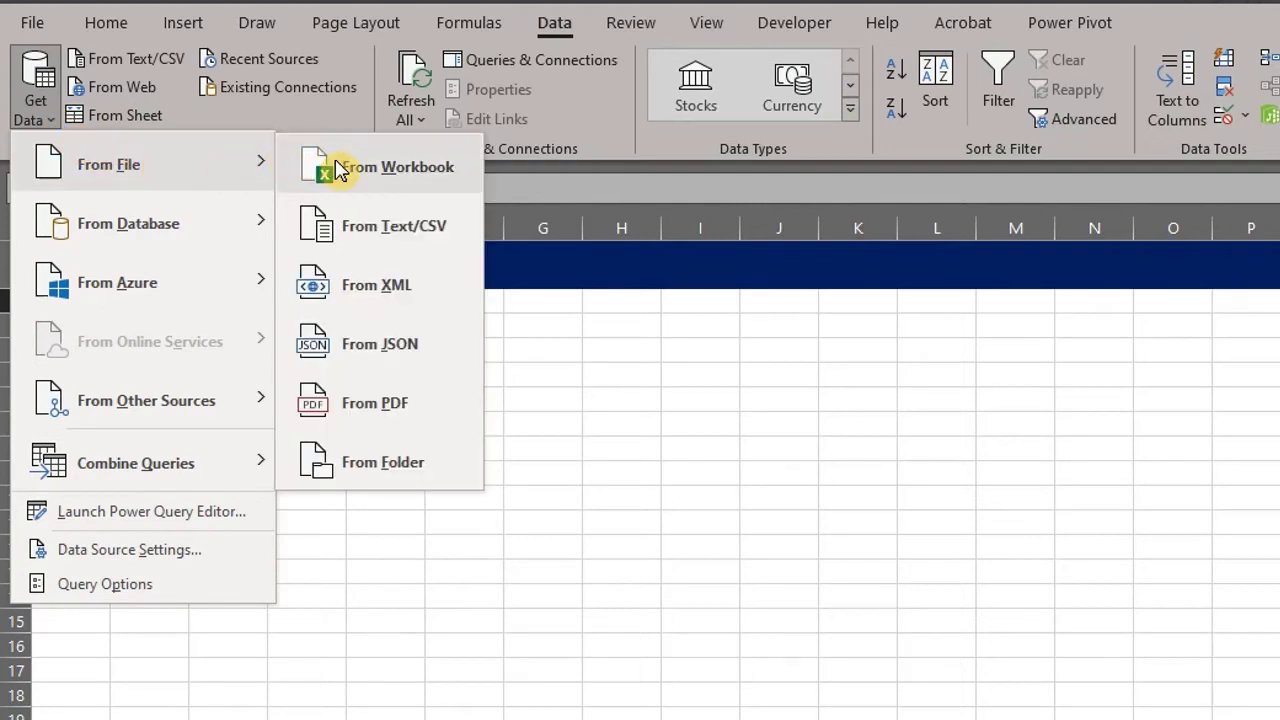
click(421, 187)
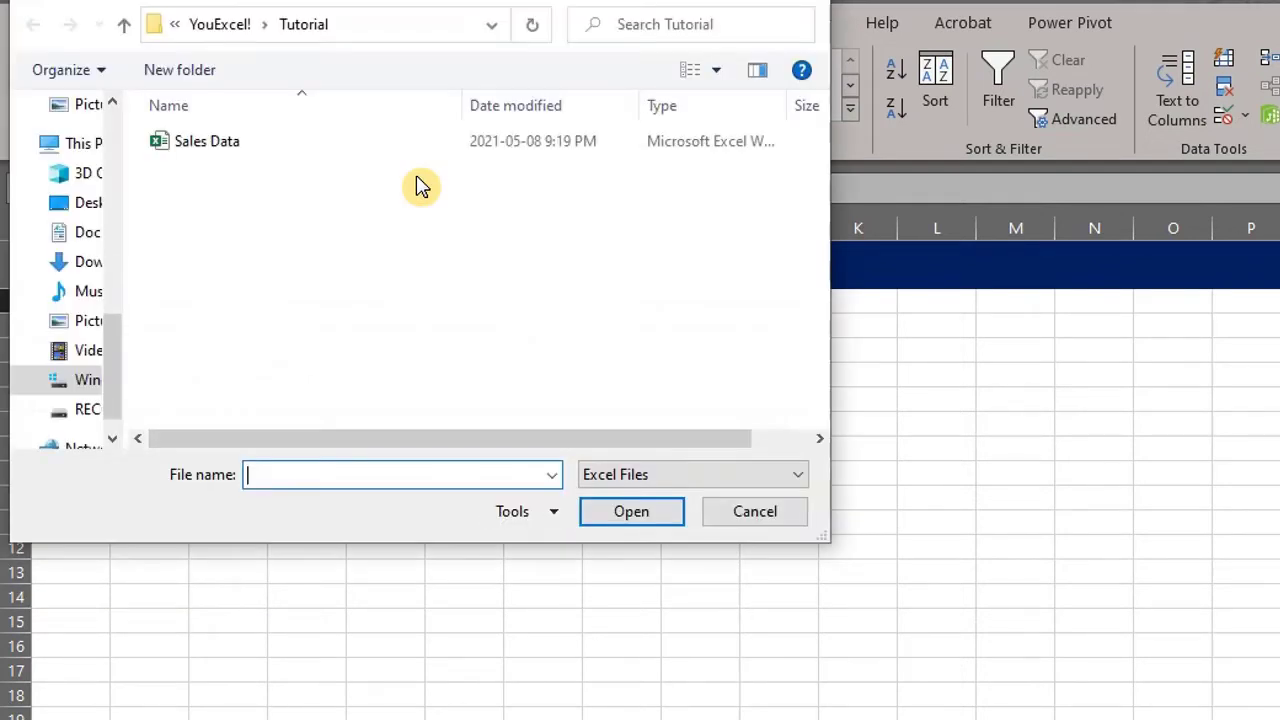
click(245, 152)
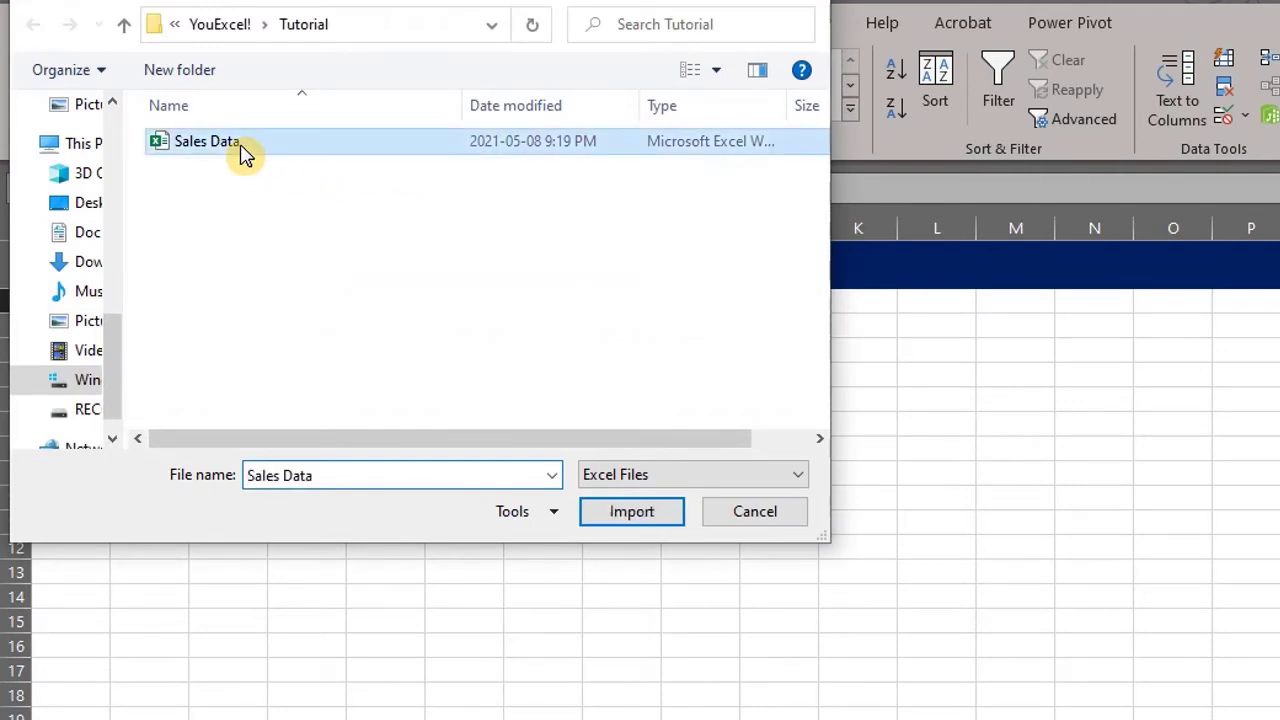
click(625, 513)
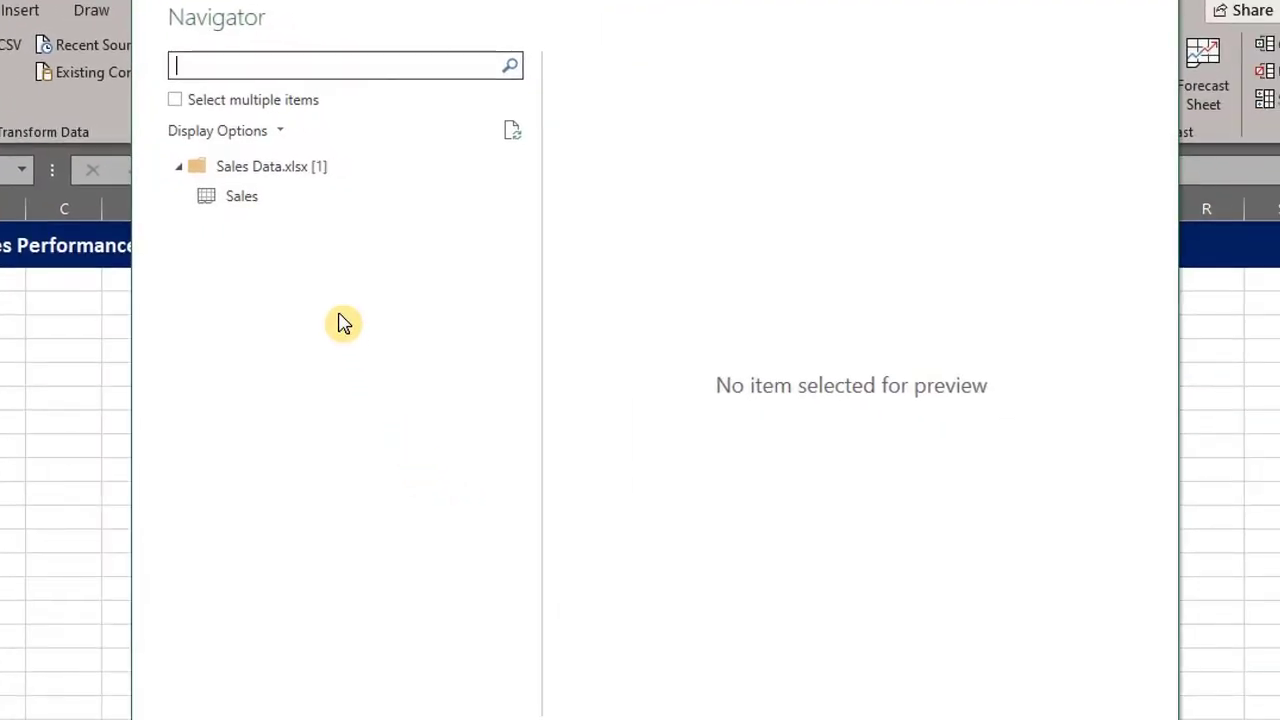
- Load the Sales table as a connection only and add it to the Data Model
click(250, 201)
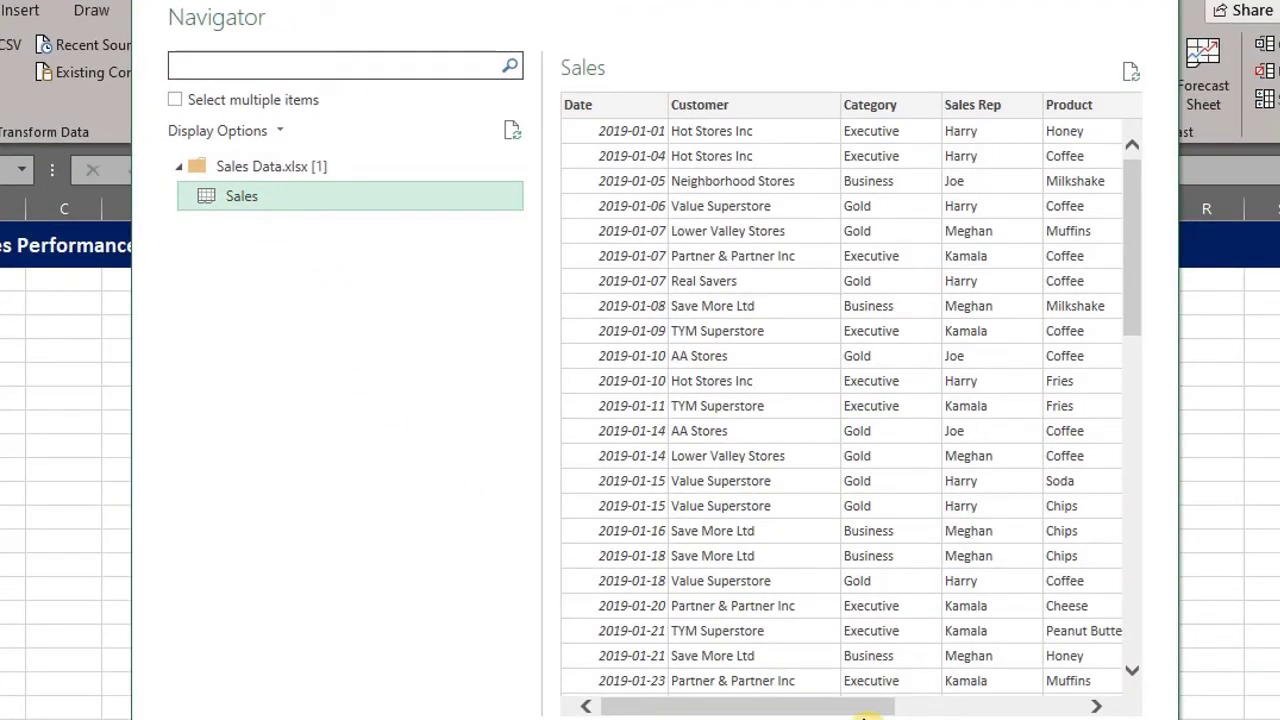
mouse_move(843, 706)
mouse_down()
mouse_move(1048, 710)
mouse_move(871, 691)
mouse_move(946, 695)
mouse_move(828, 705)
mouse_up()
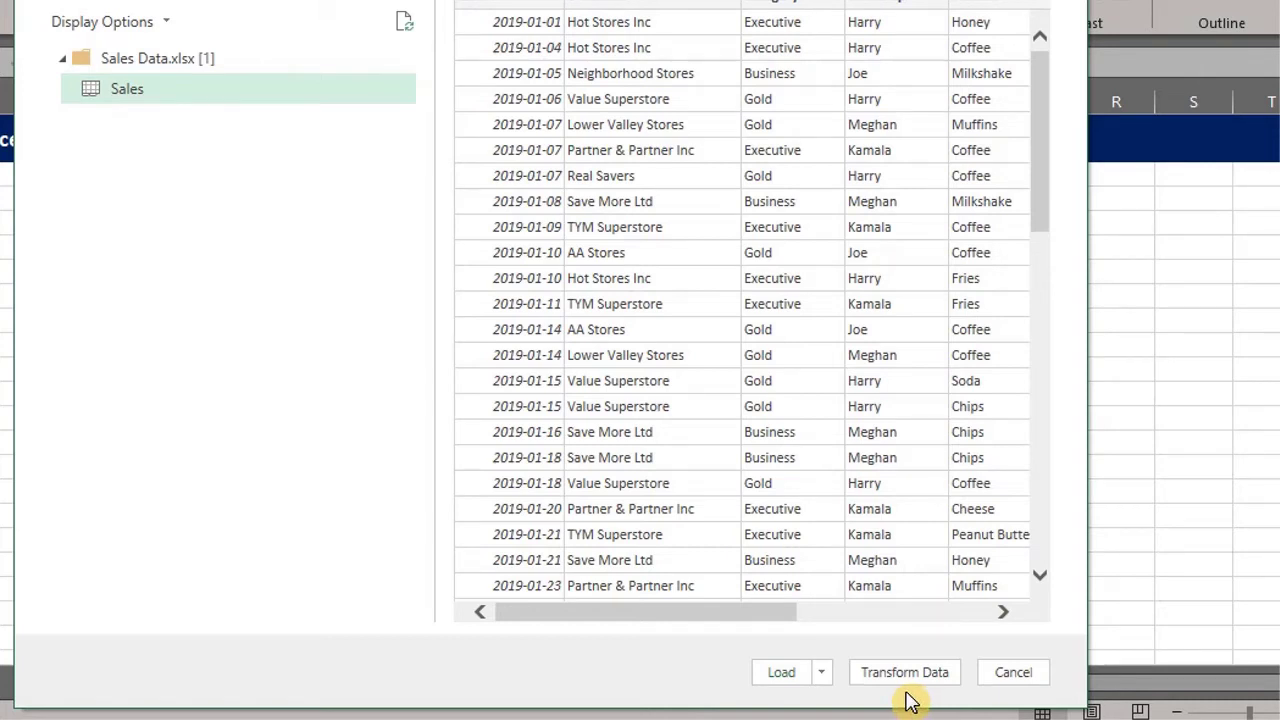
click(826, 680)
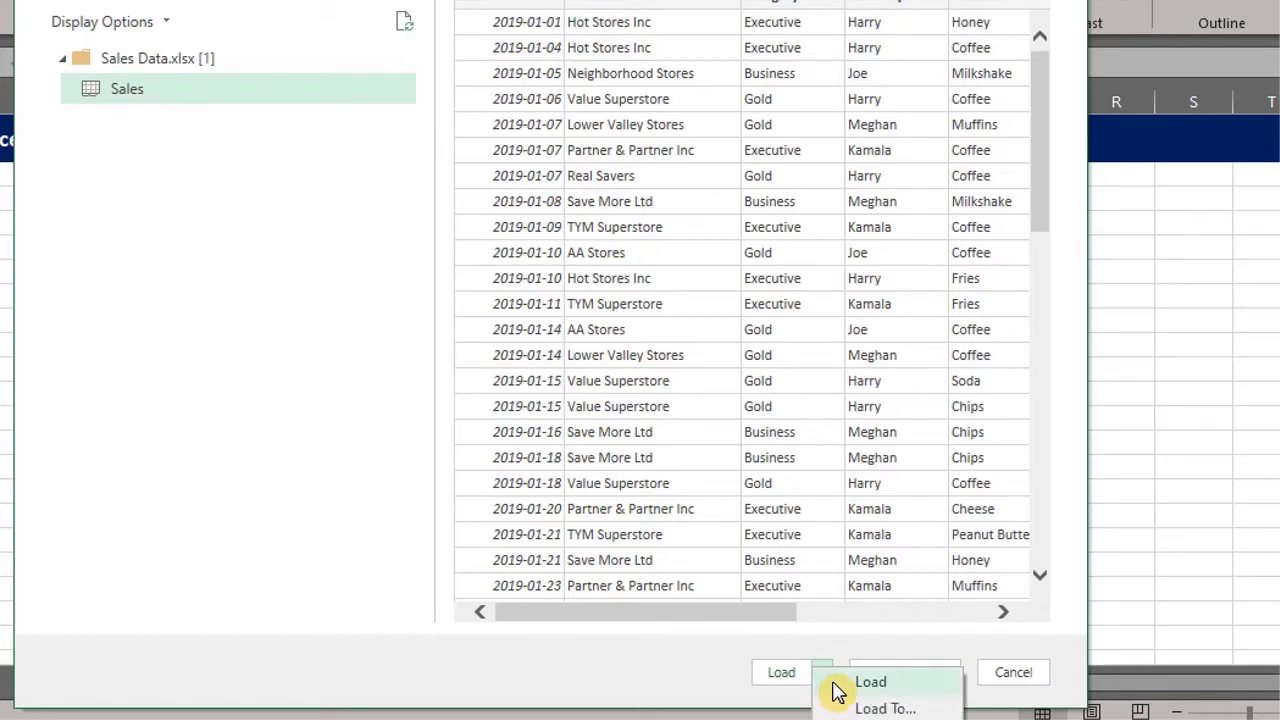
click(922, 708)
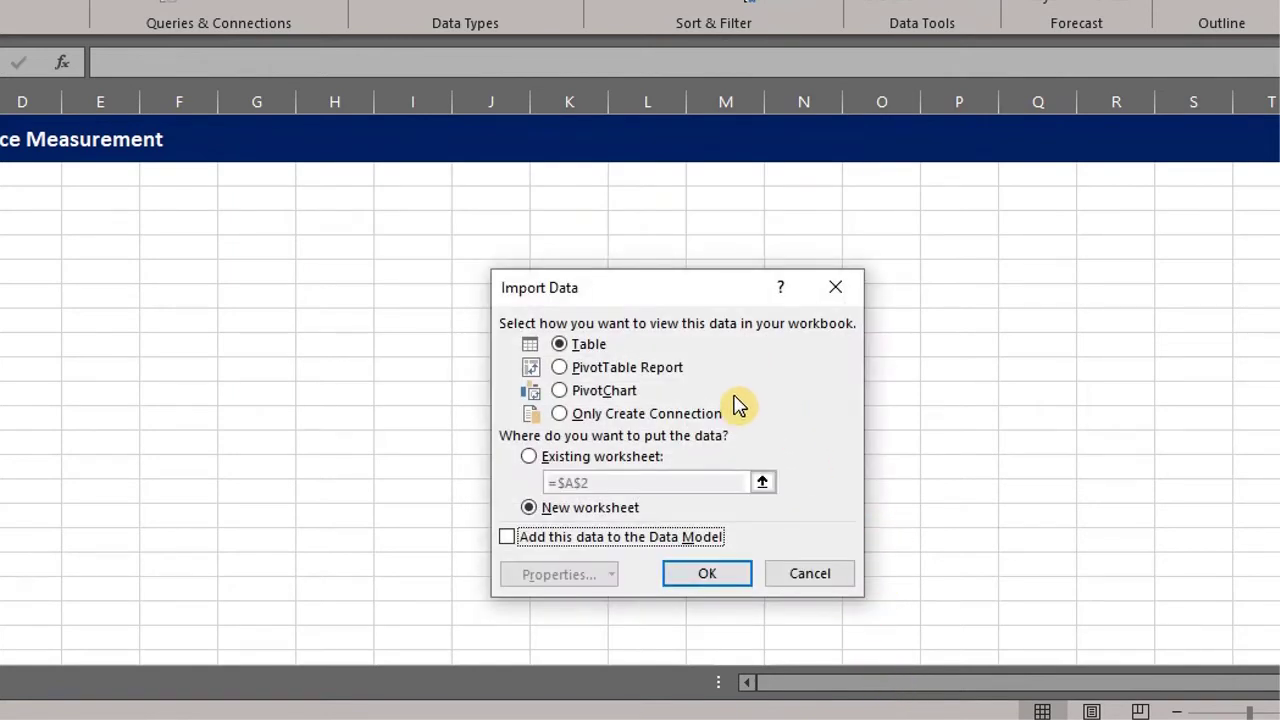
click(569, 414)
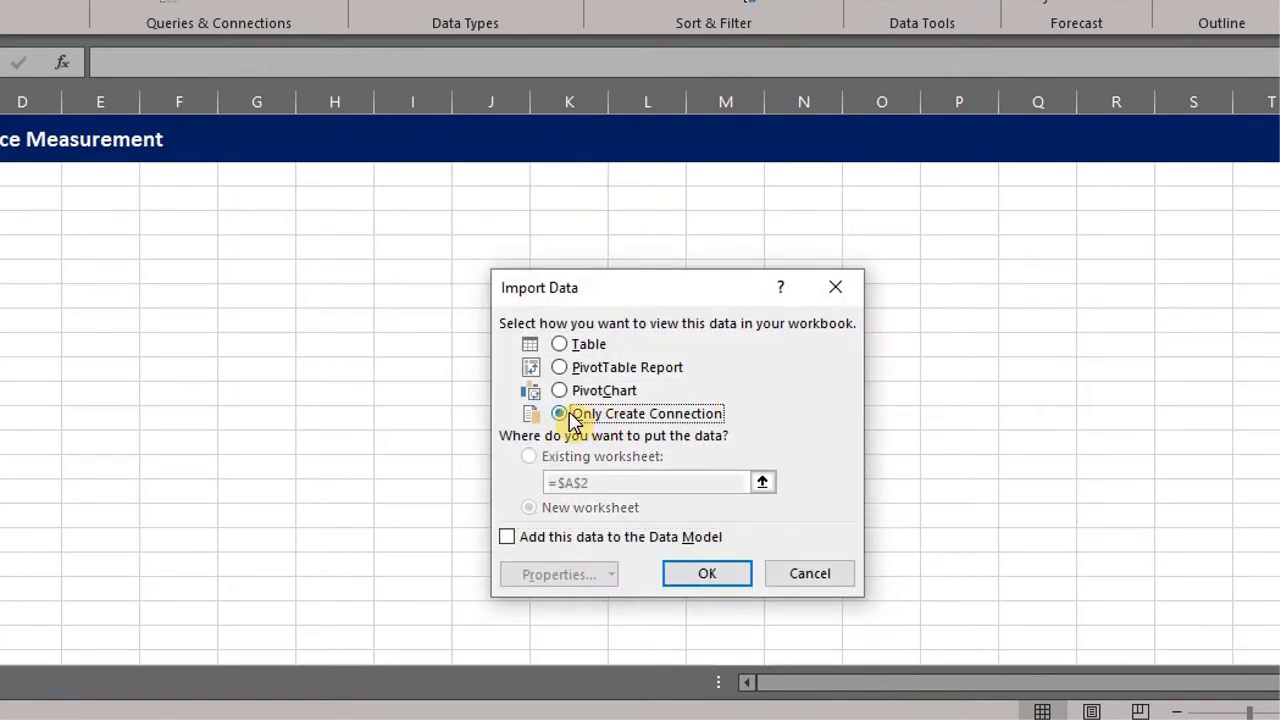
click(505, 539)
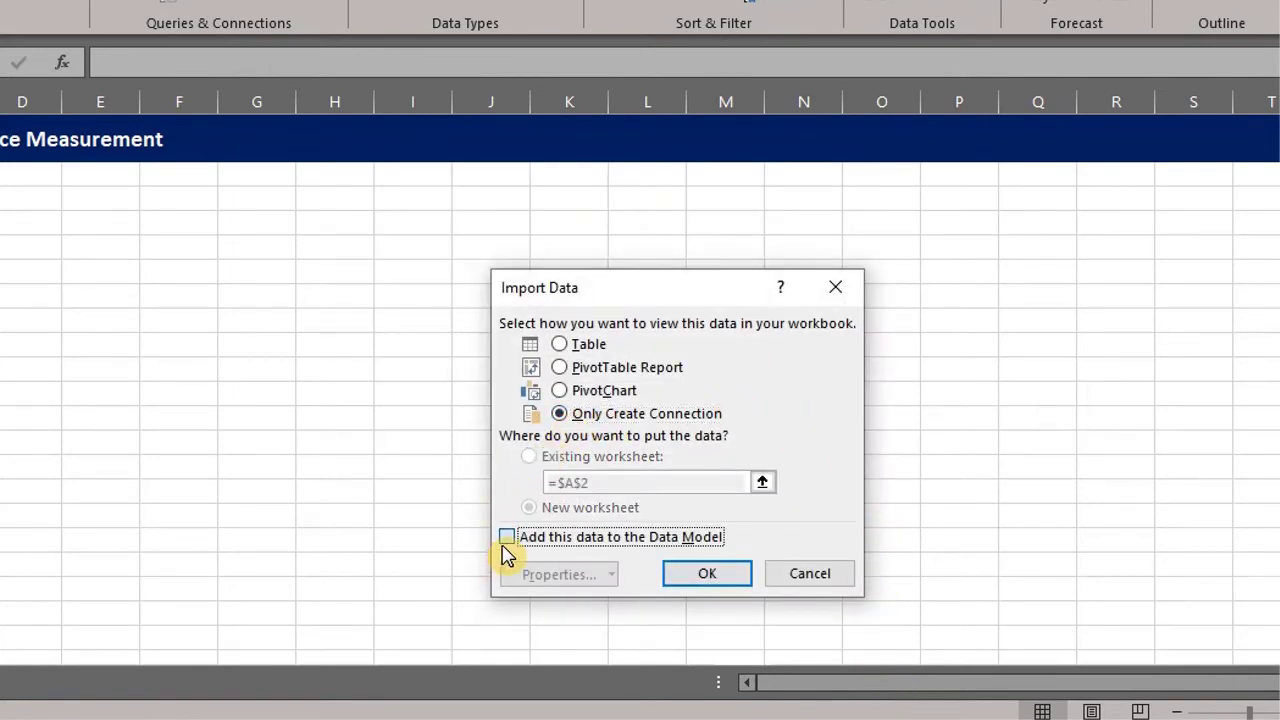
click(706, 575)
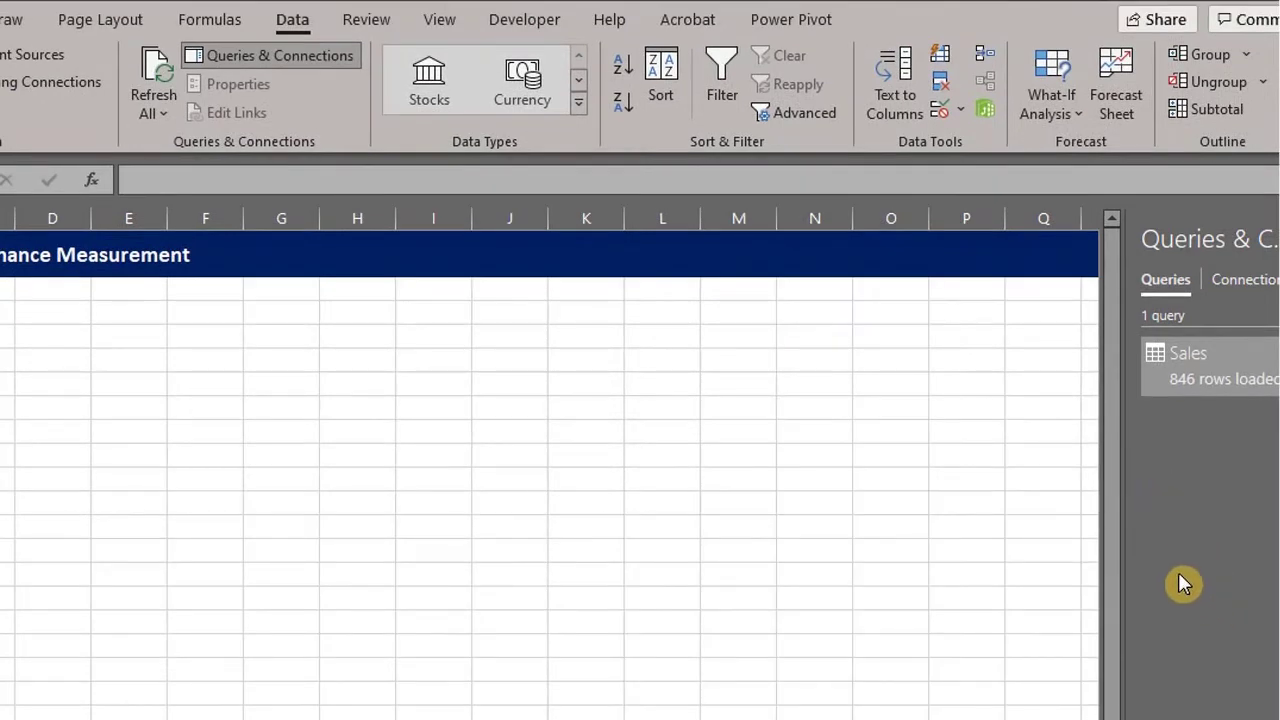
- Open the data model in Power Pivot and enlarge its window to show more of the Sales table
click(985, 110)
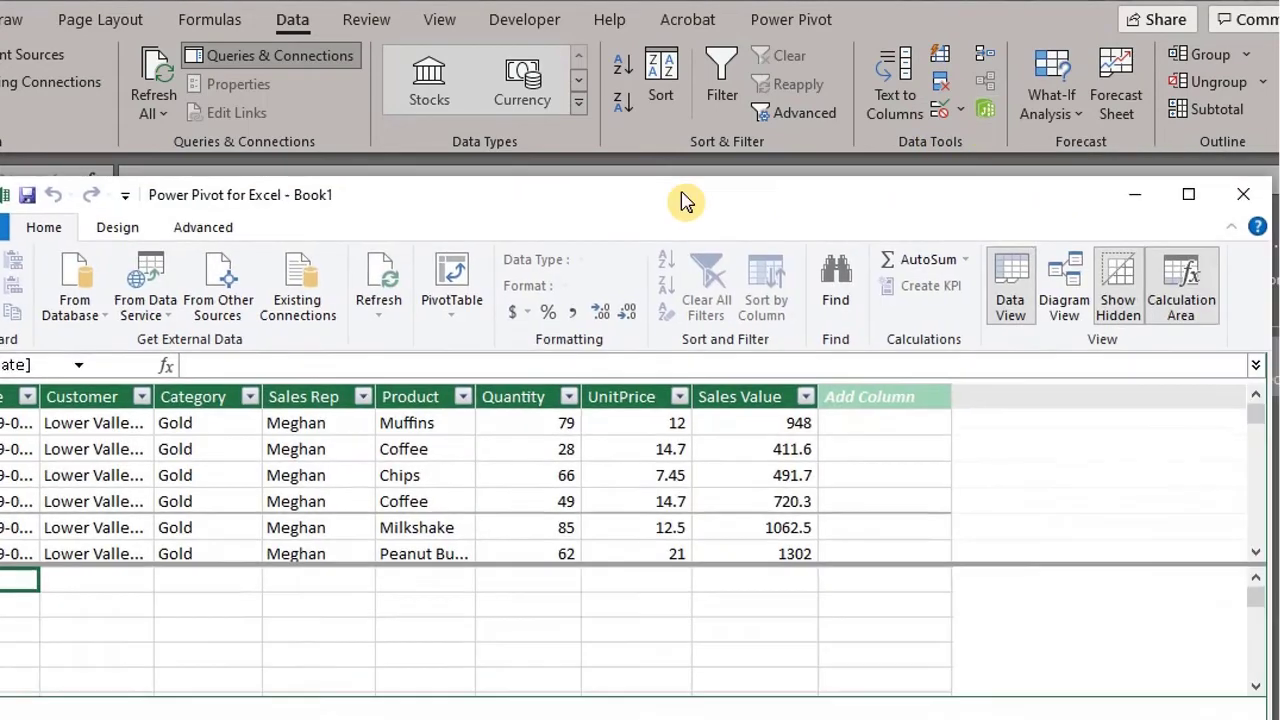
drag(683, 201, 580, 66)
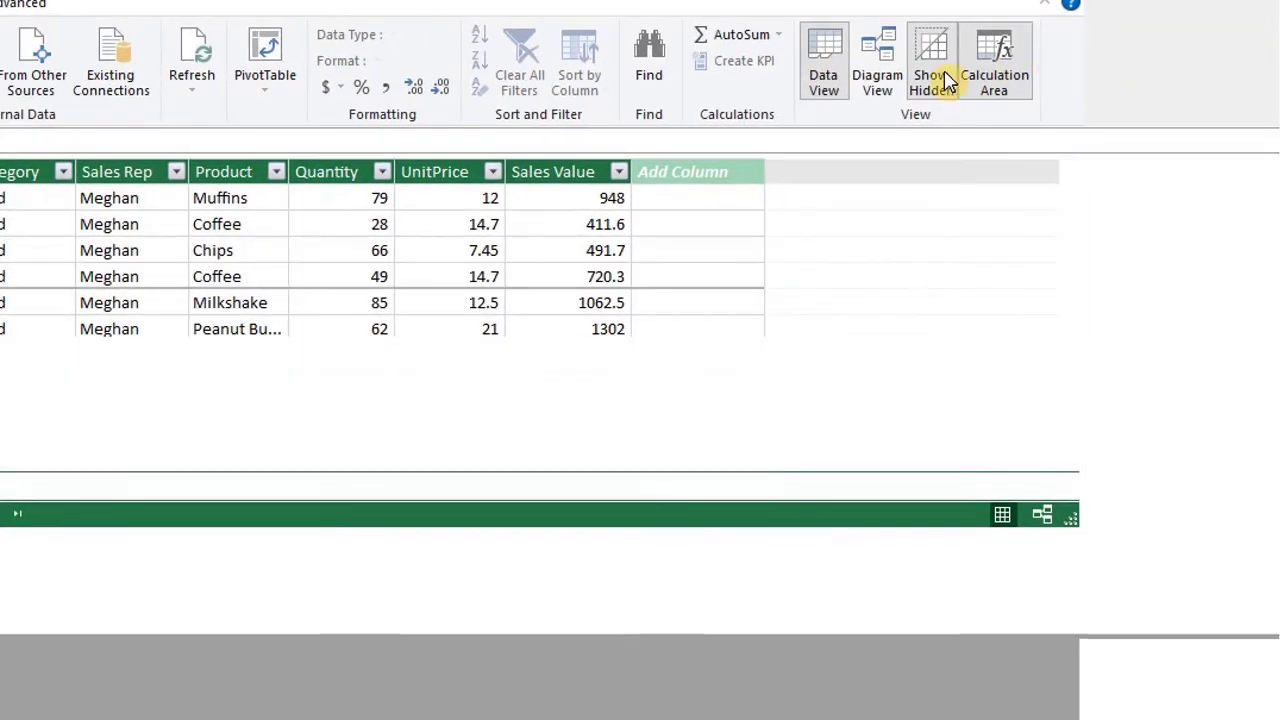
click(1077, 62)
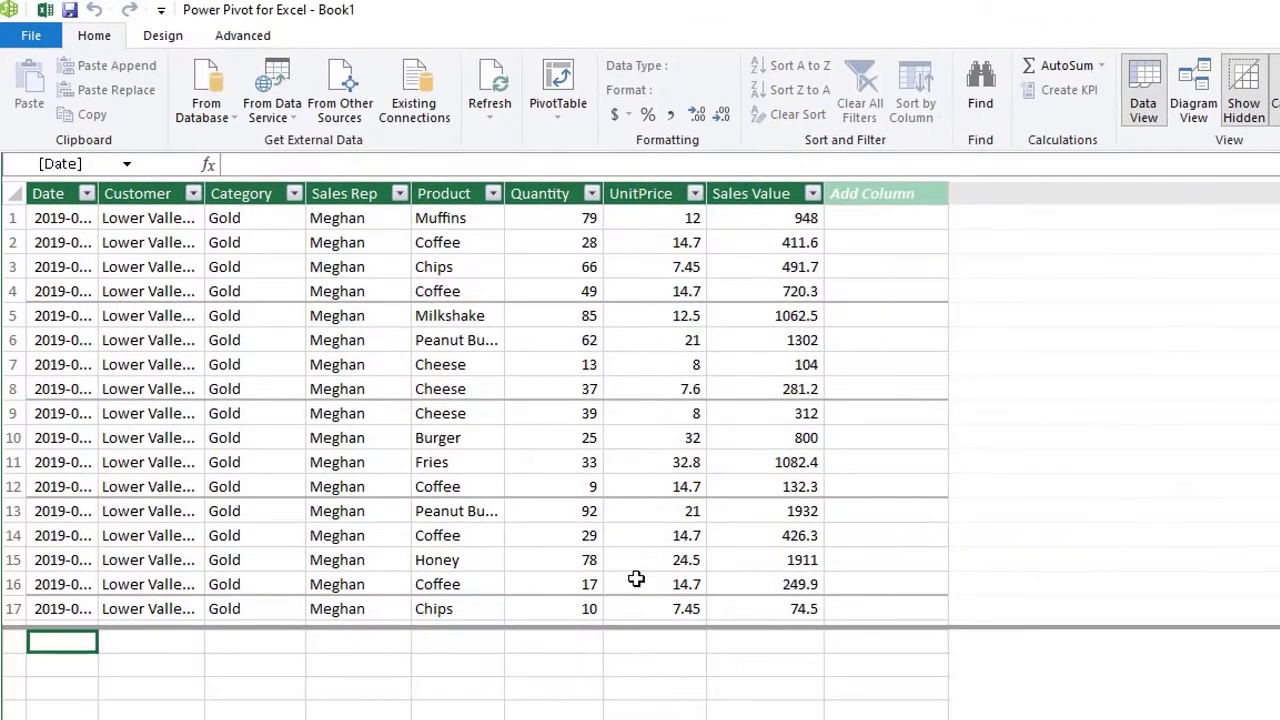
- Add a measure below the Sales Value column that sums it, and name the measure Sales$
click(786, 641)
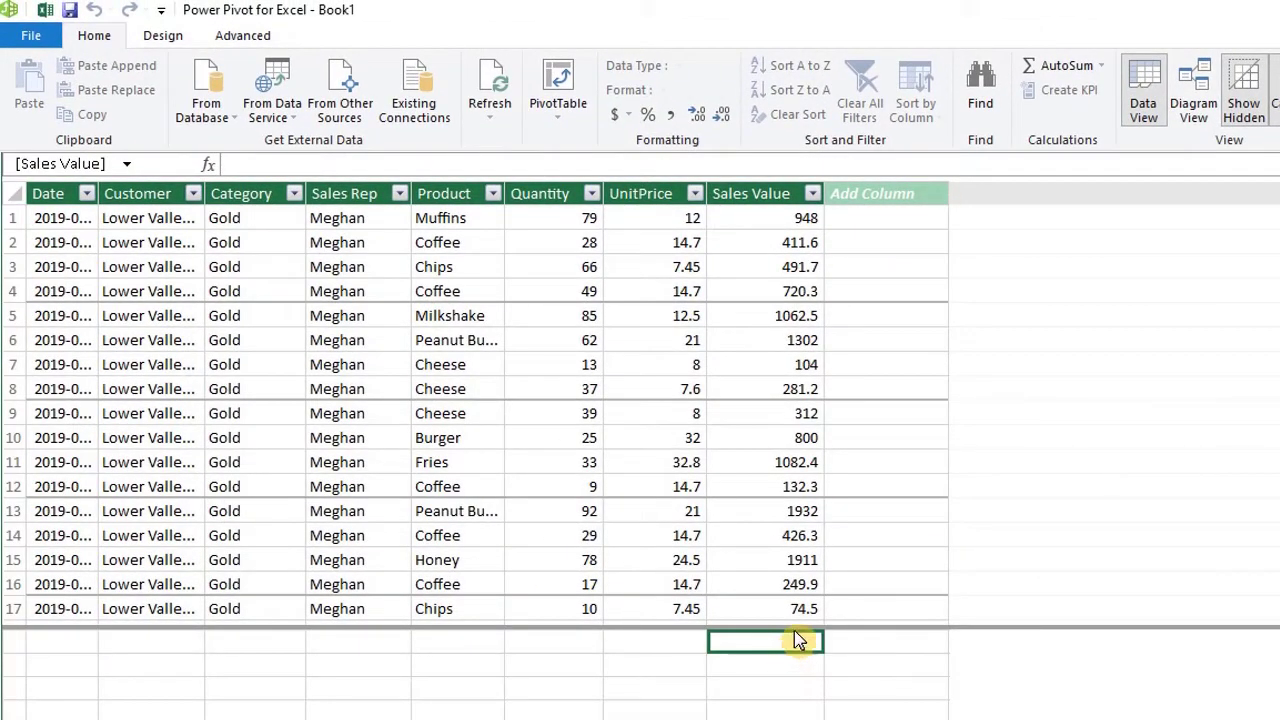
click(1070, 68)
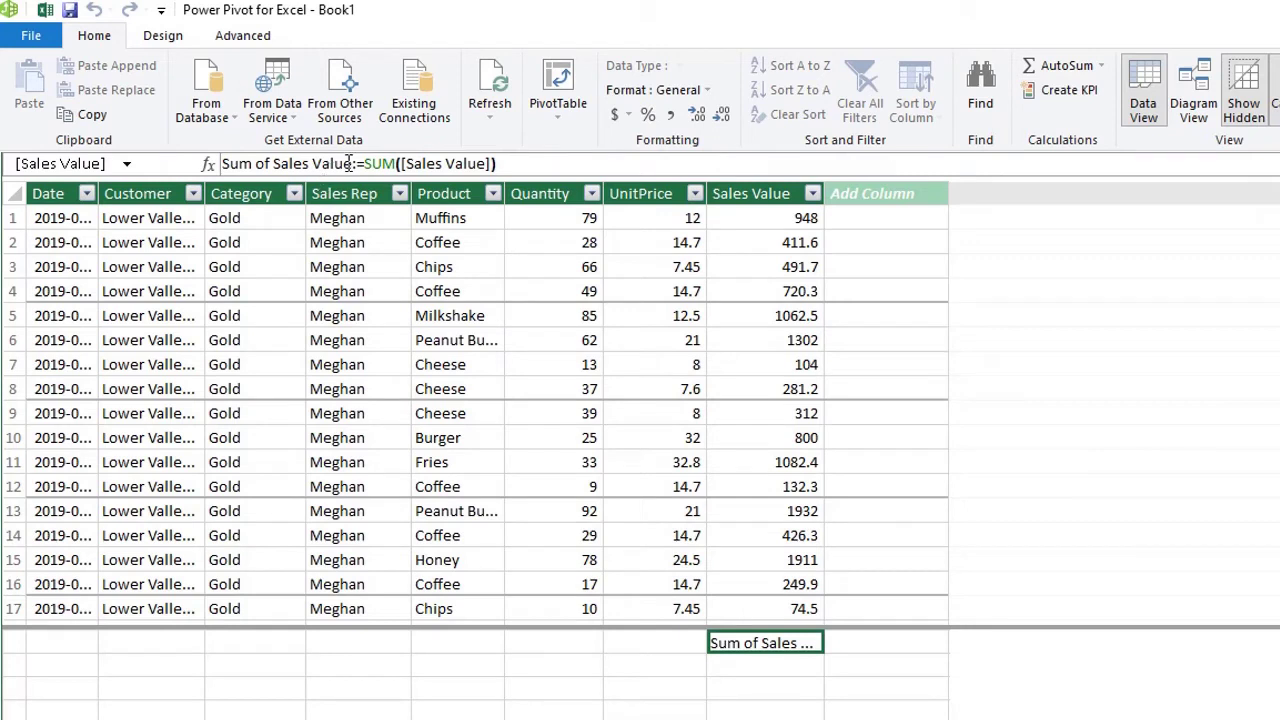
drag(352, 163, 222, 163)
text(Sales$)
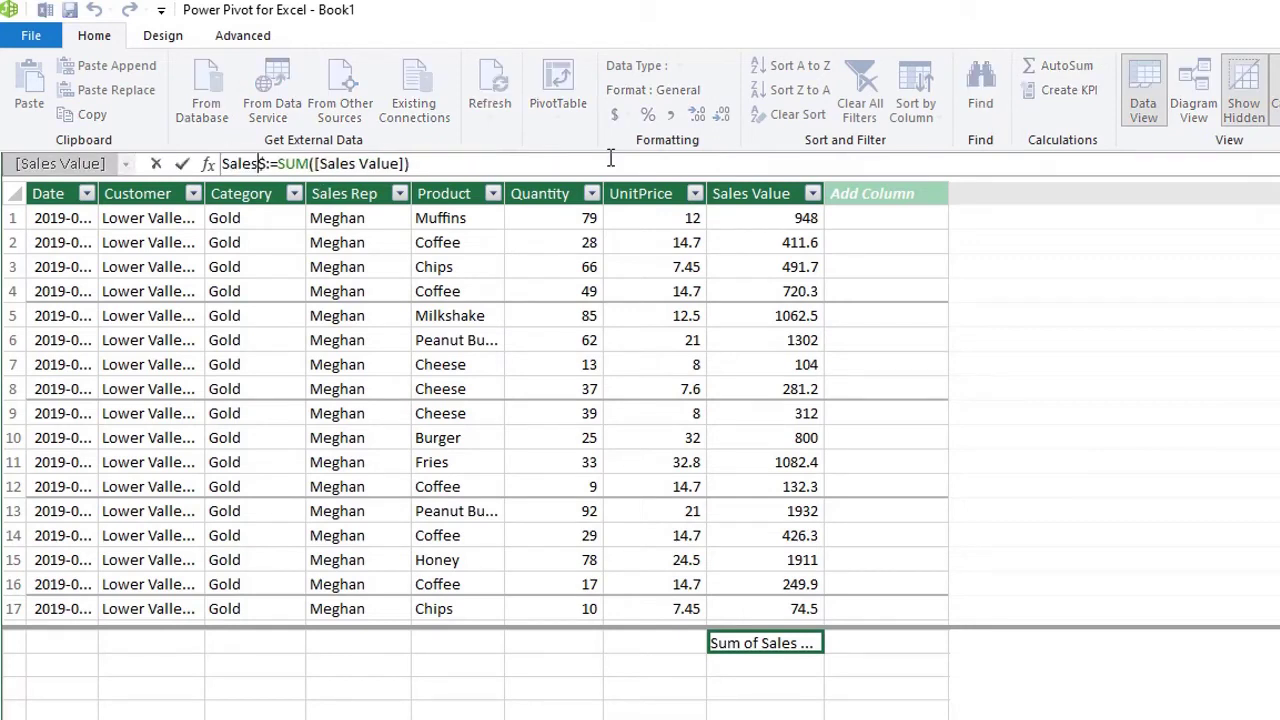
key(Return)
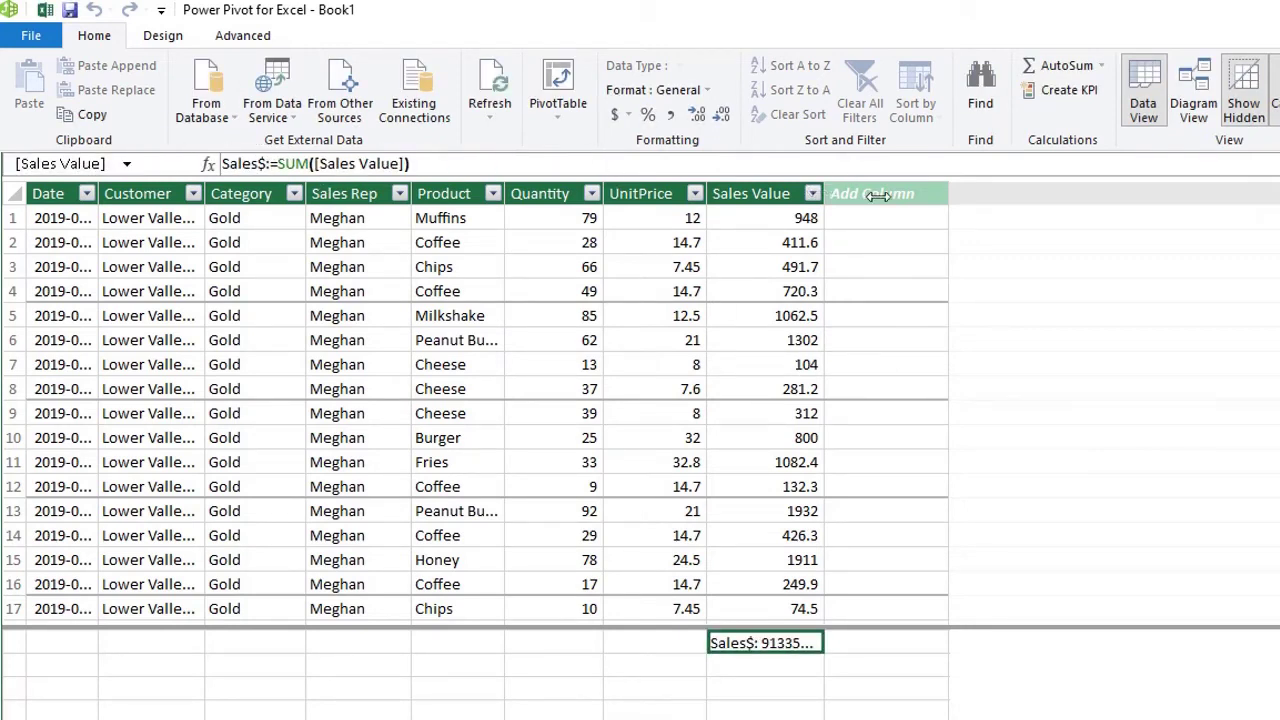
- Widen the Sales Value column and format the Sales$ measure with a thousands separator and no decimals
drag(899, 196, 904, 196)
click(670, 114)
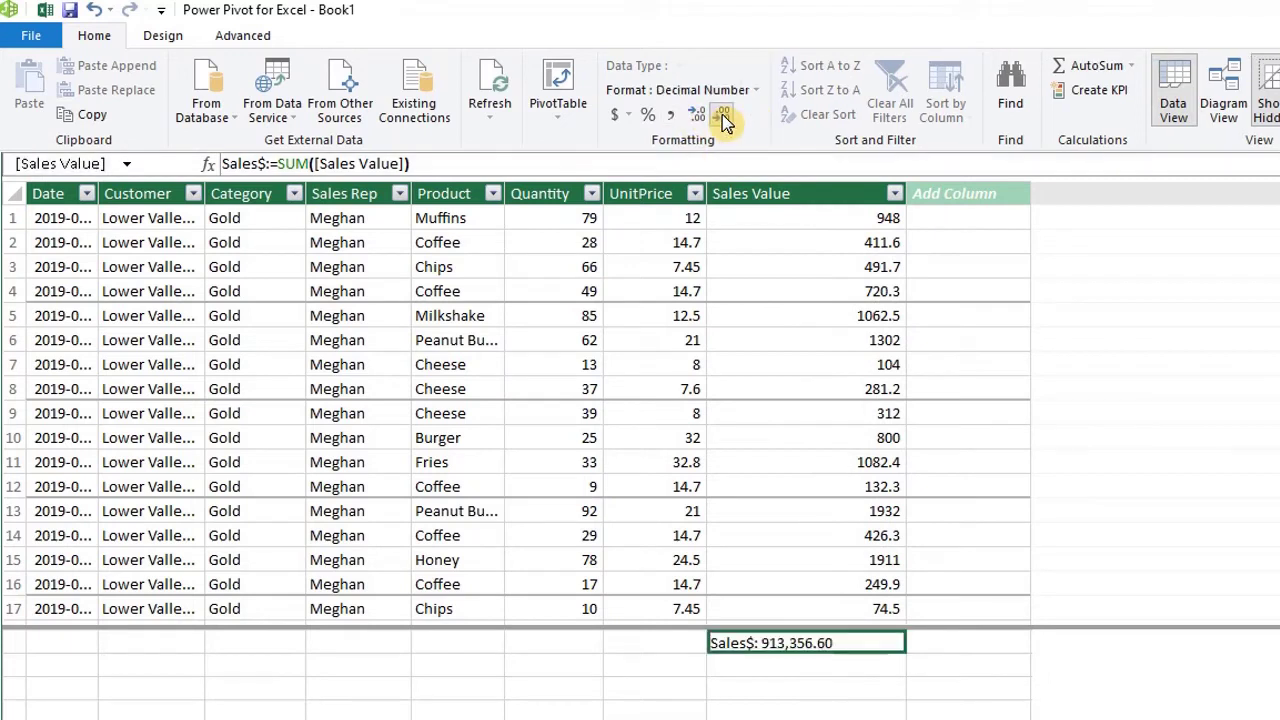
click(723, 115)
click(723, 115)
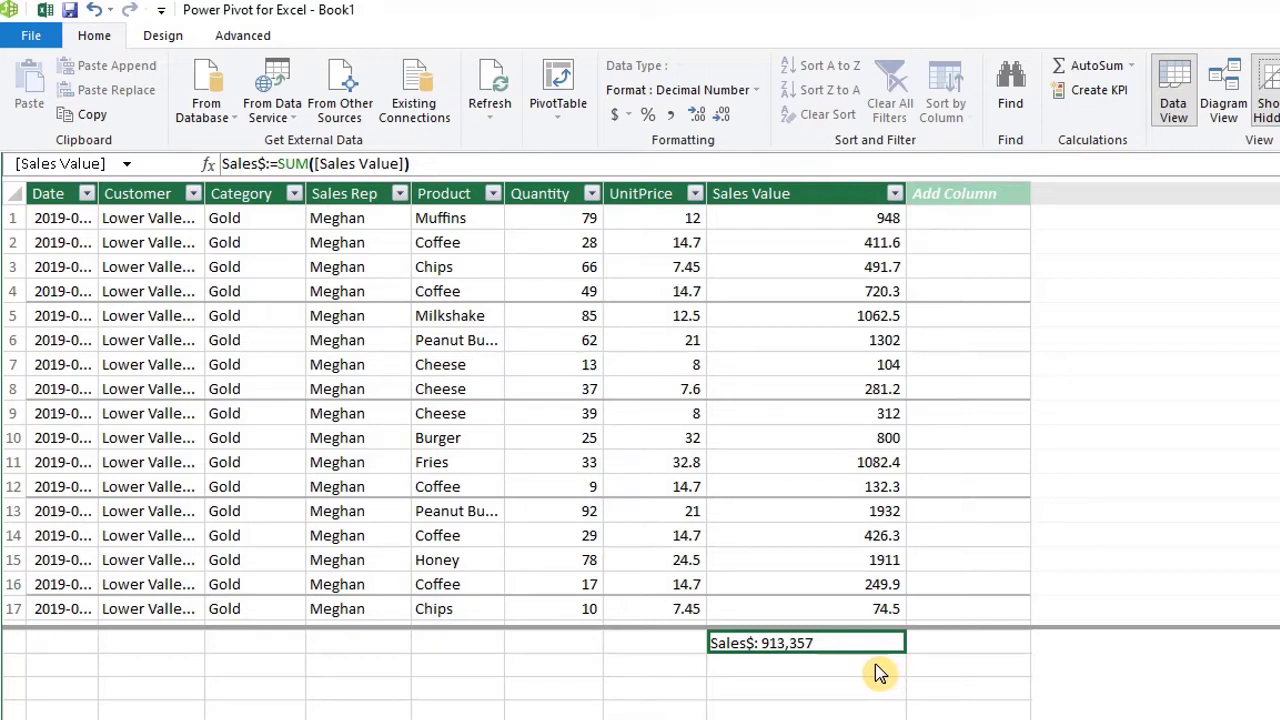
- Create a new date table in the data model and widen its Date column to fit the full dates
click(170, 40)
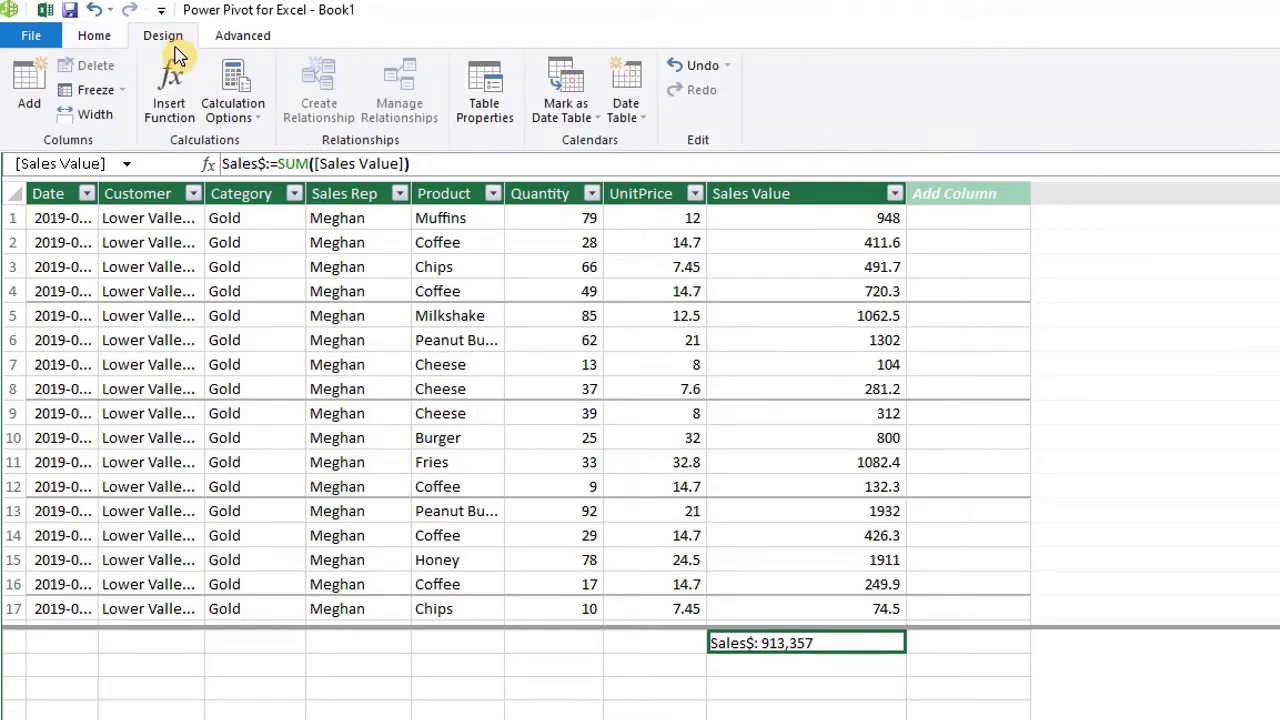
click(640, 128)
click(617, 148)
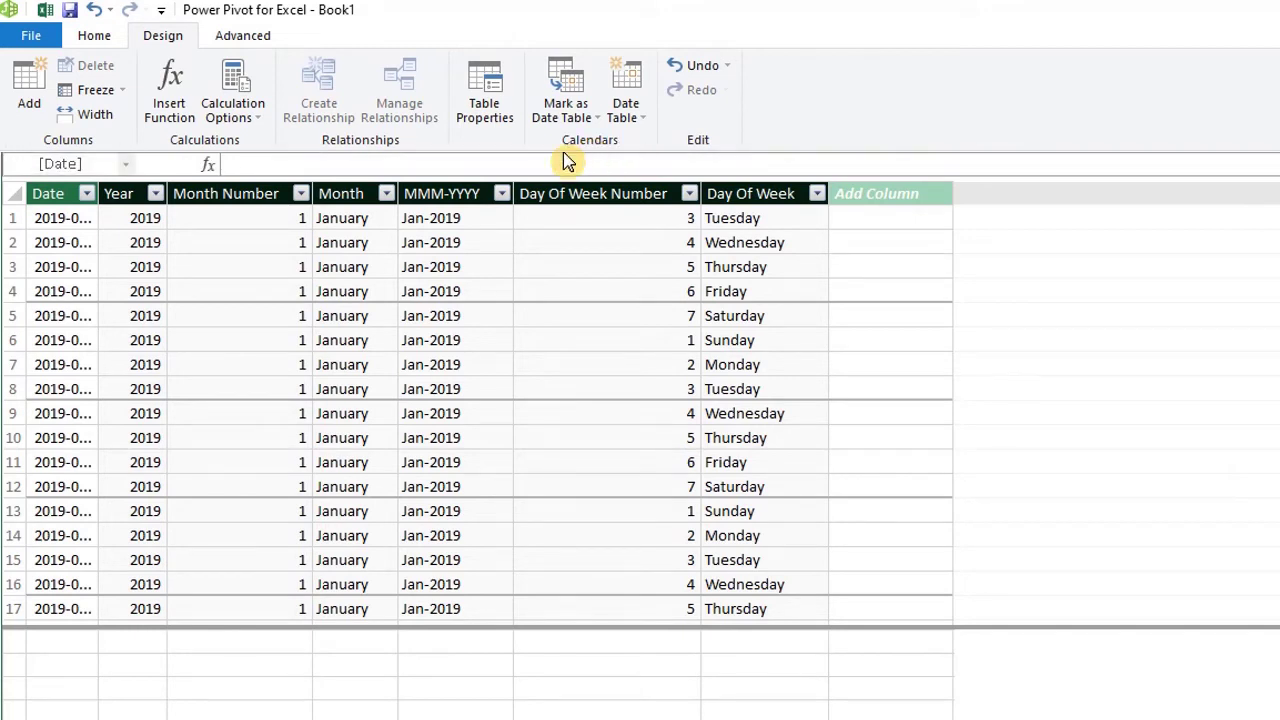
drag(97, 197, 173, 204)
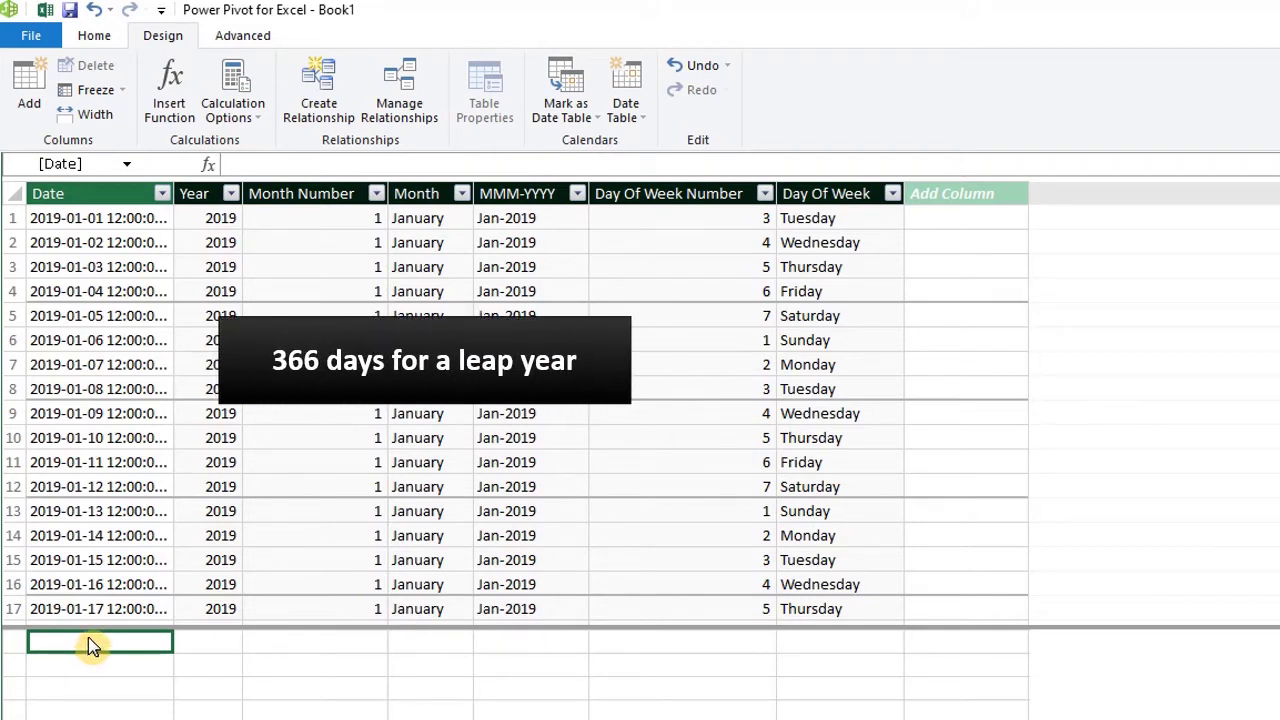
drag(173, 193, 205, 194)
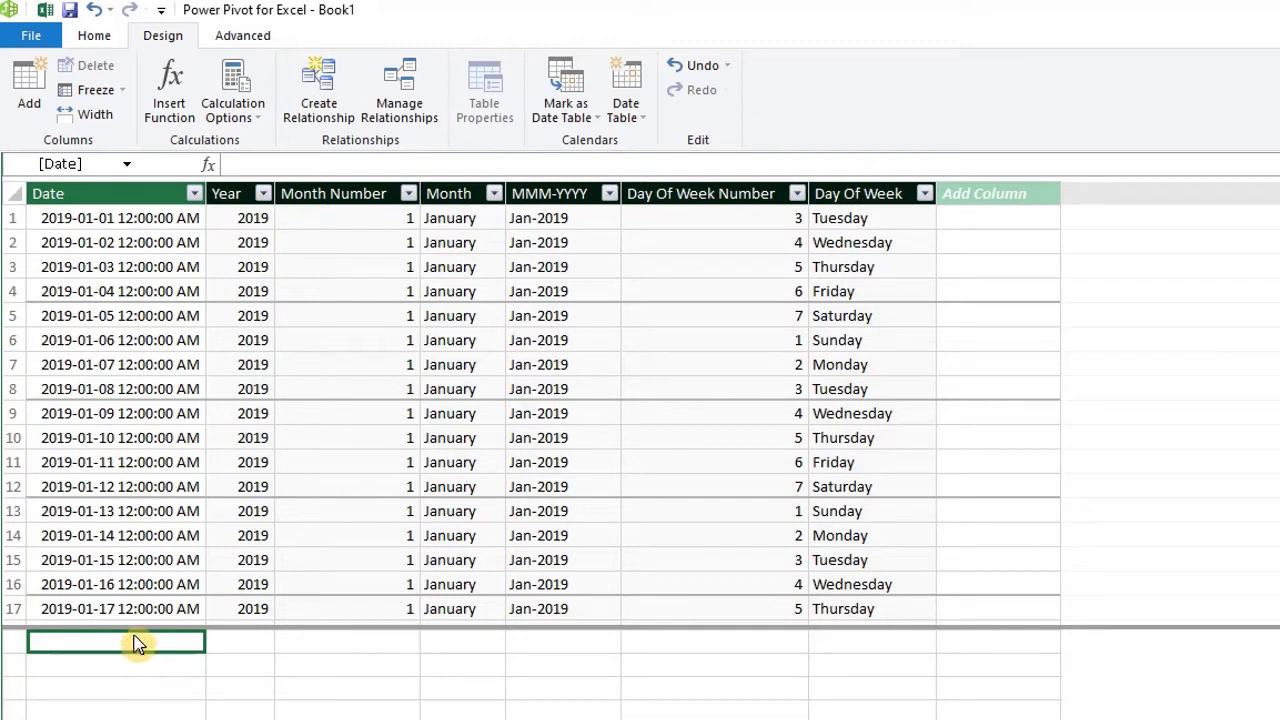
- Format the Calendar table's Date column with the 2001-03-14 date format, without the time
click(150, 194)
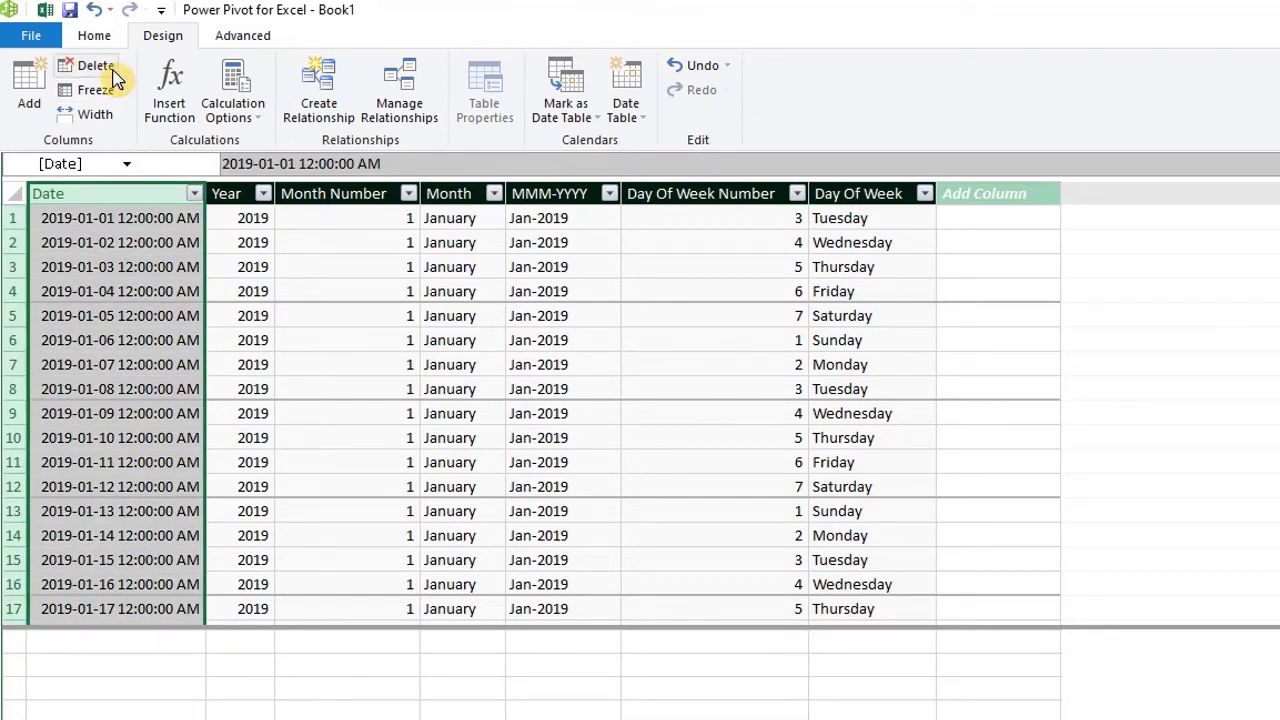
click(96, 40)
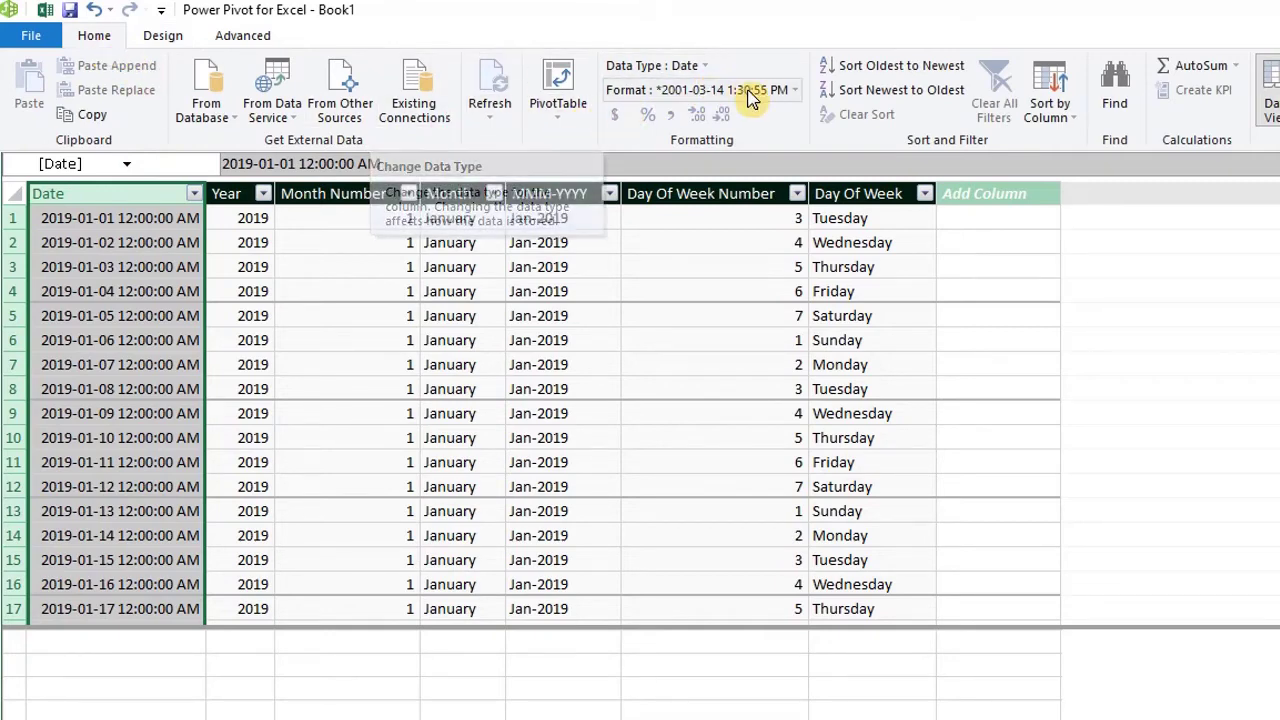
click(796, 92)
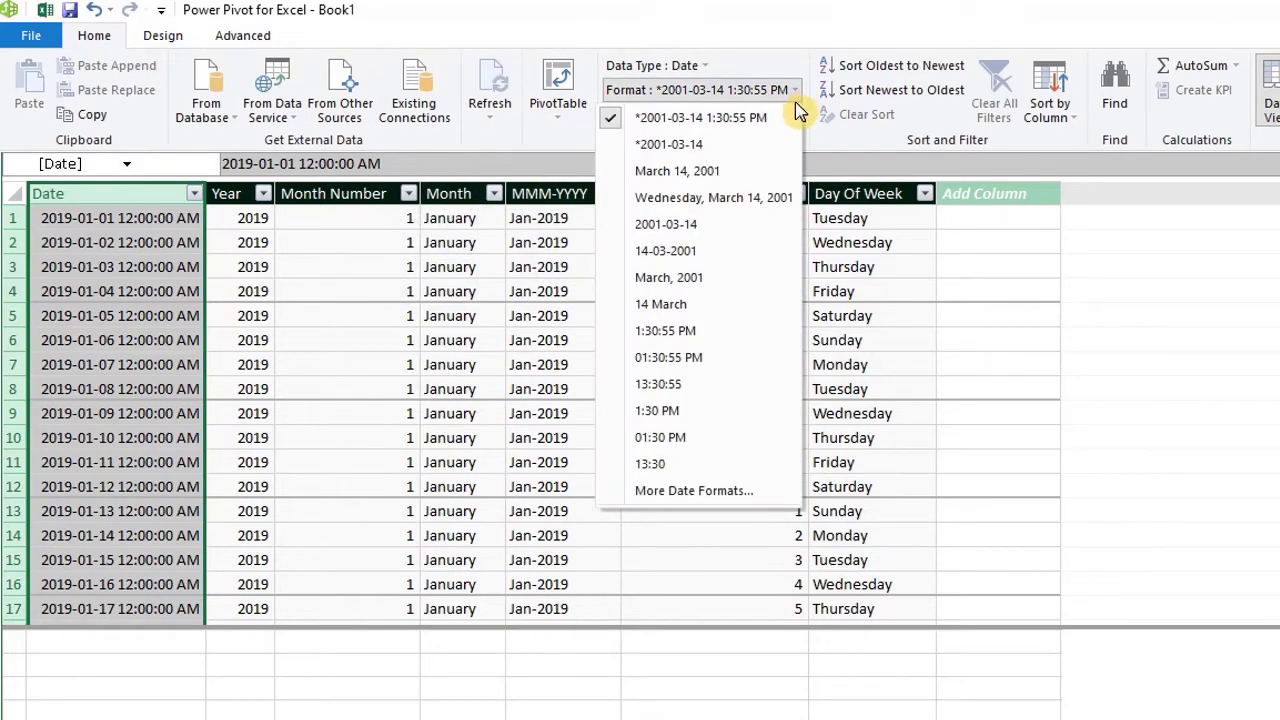
click(703, 226)
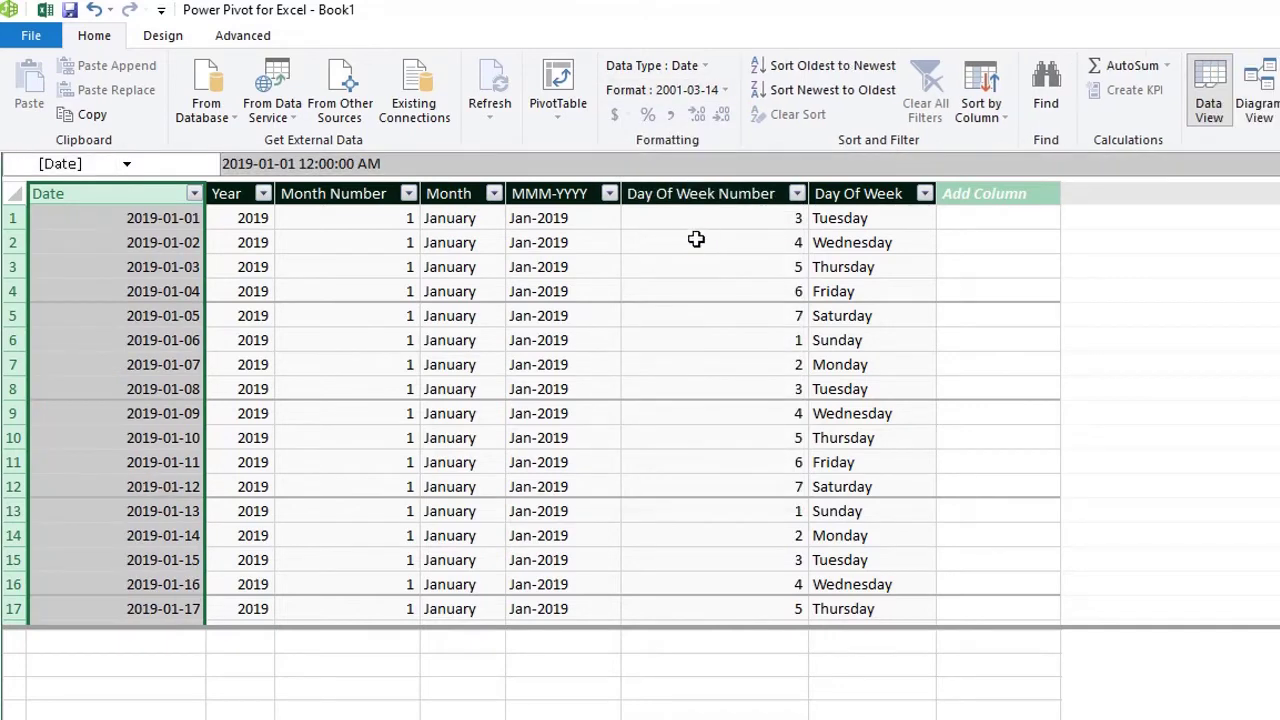
click(203, 648)
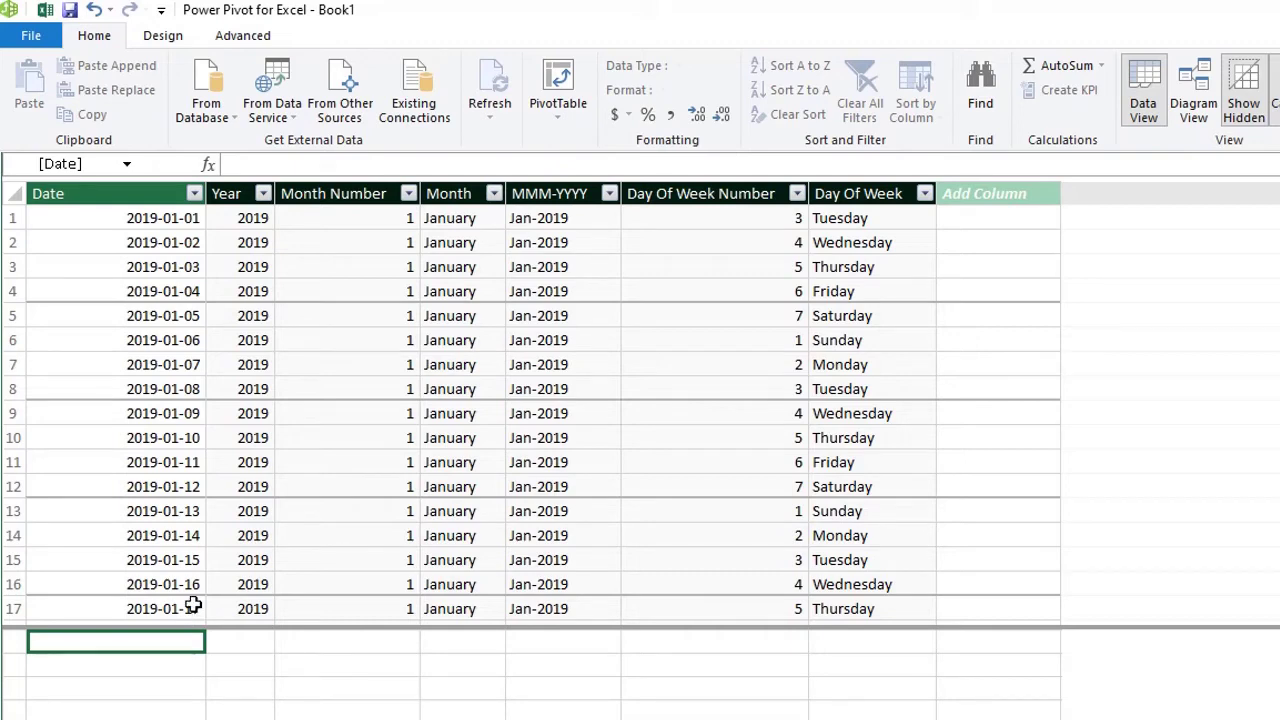
- Edit the Month column's formula to =FORMAT([Date],"MMM") so it uses abbreviated month names
click(445, 245)
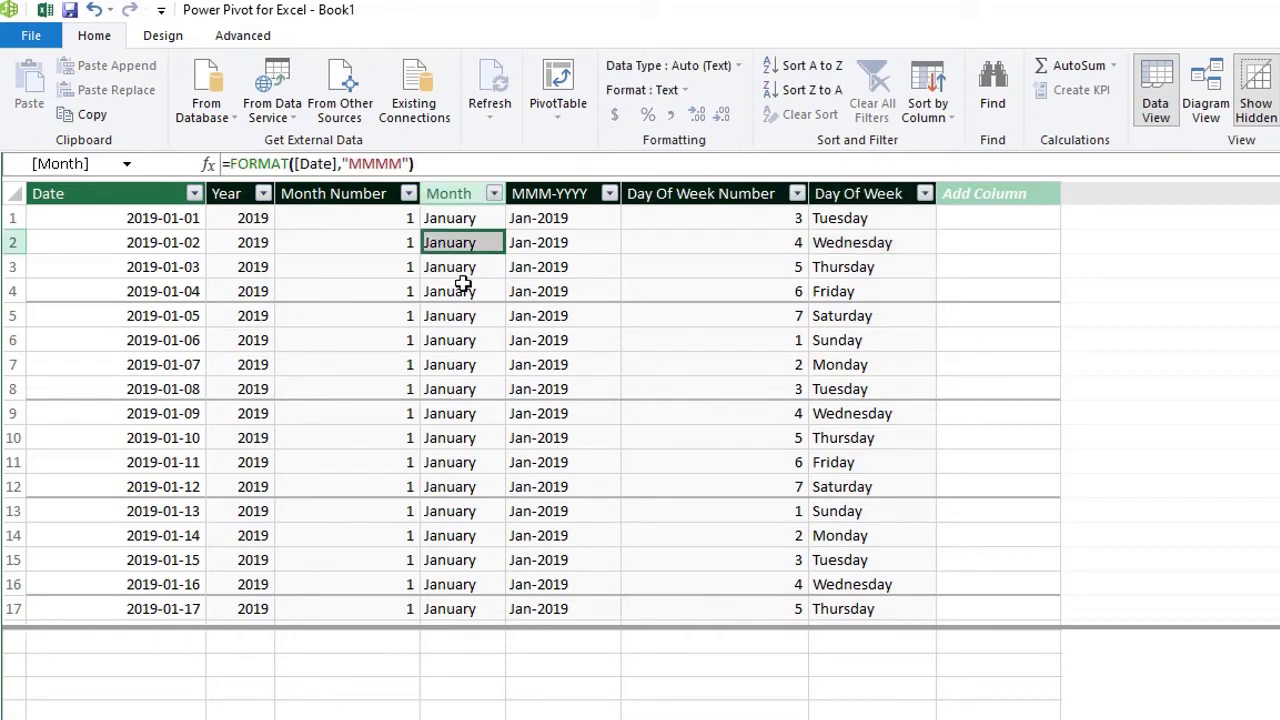
click(402, 163)
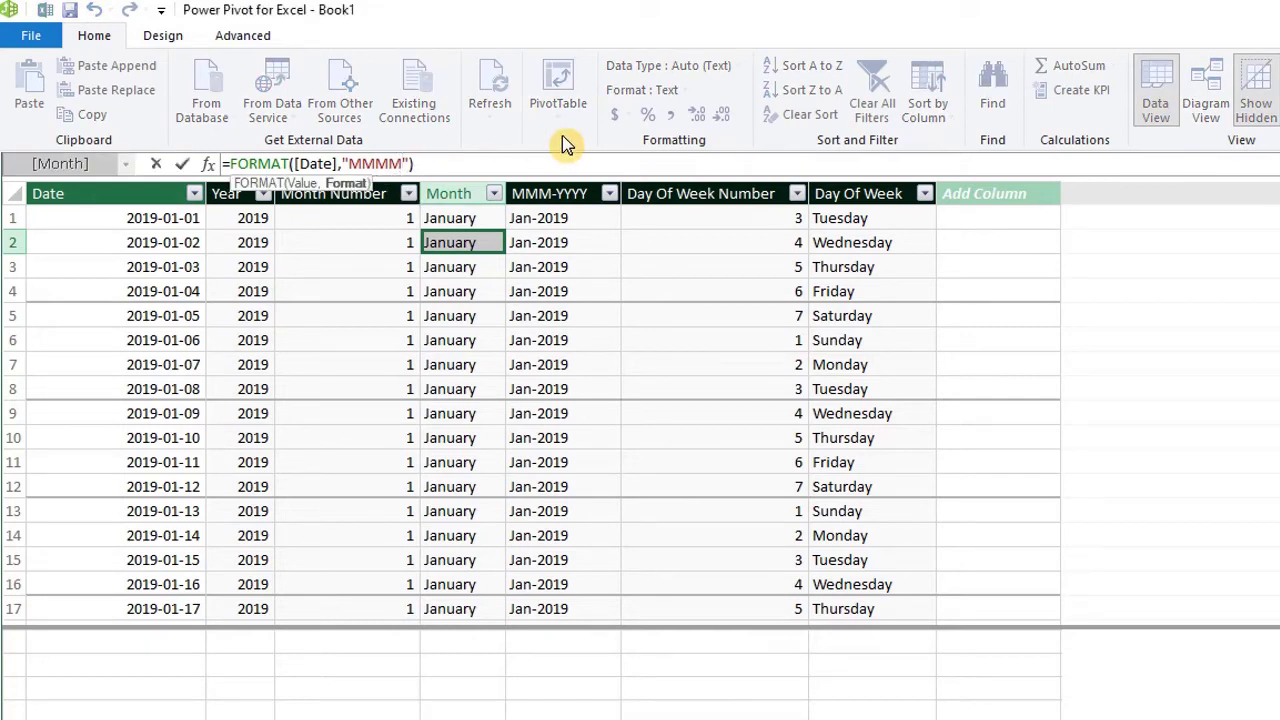
key(BackSpace)
key(Return)
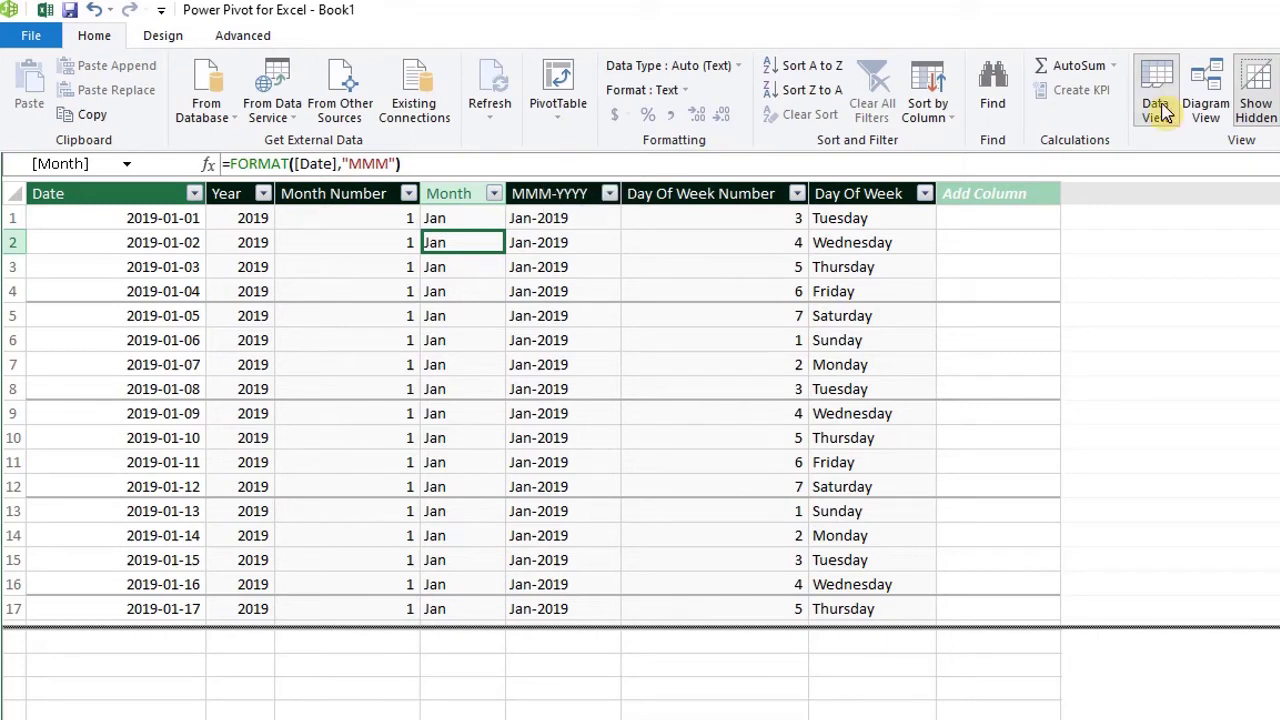
- Show the model as a diagram with both tables enlarged, and relate the Calendar table's Date to the Sales table's Date
click(1230, 86)
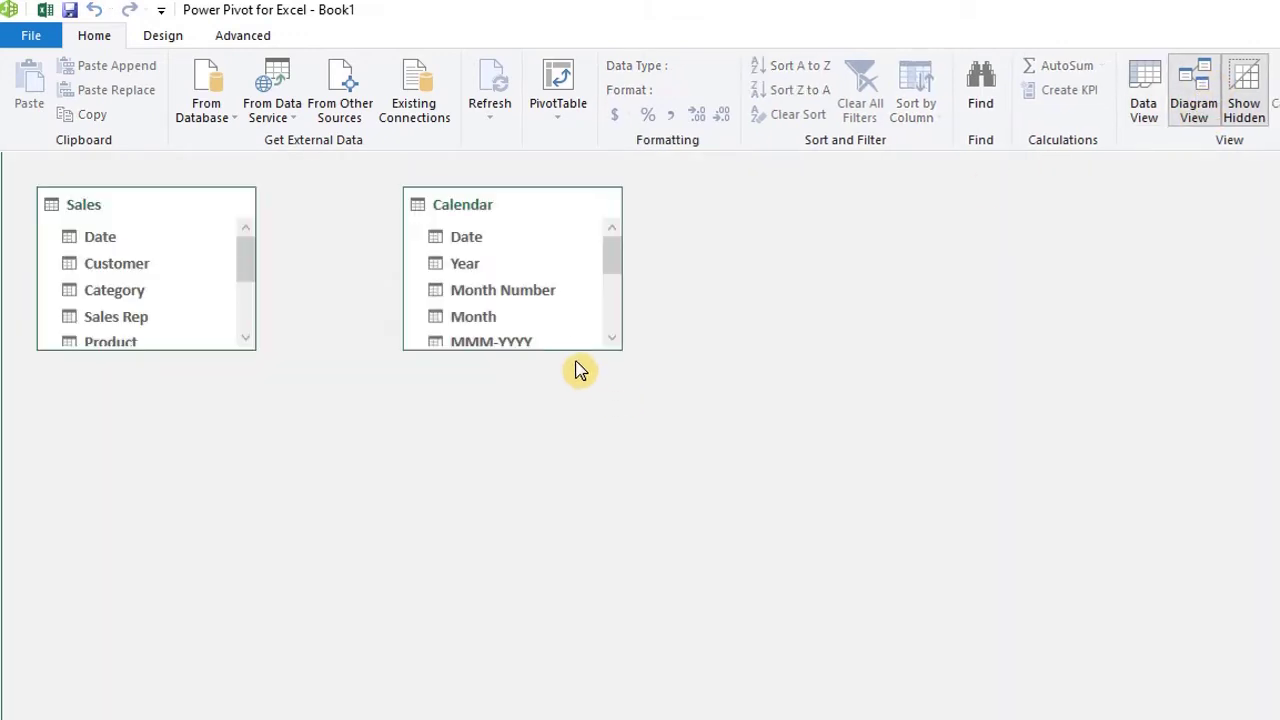
drag(574, 350, 565, 560)
drag(232, 372, 257, 590)
click(523, 238)
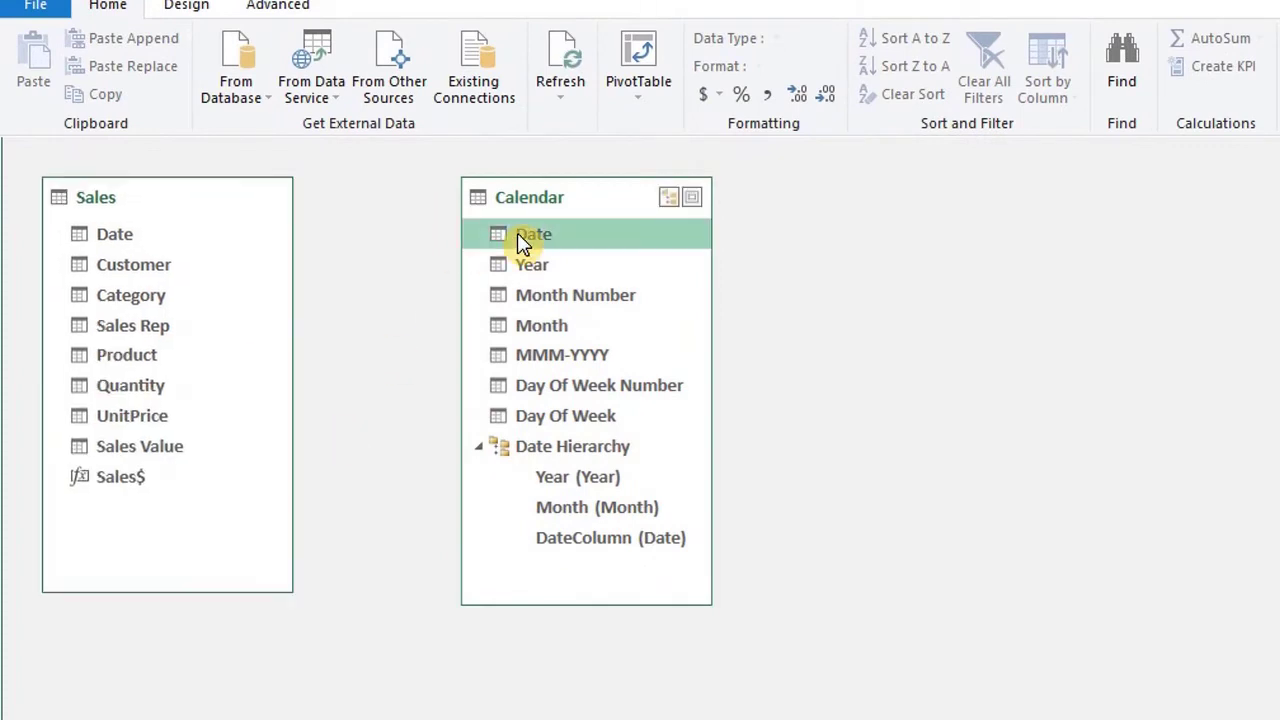
drag(163, 240, 163, 240)
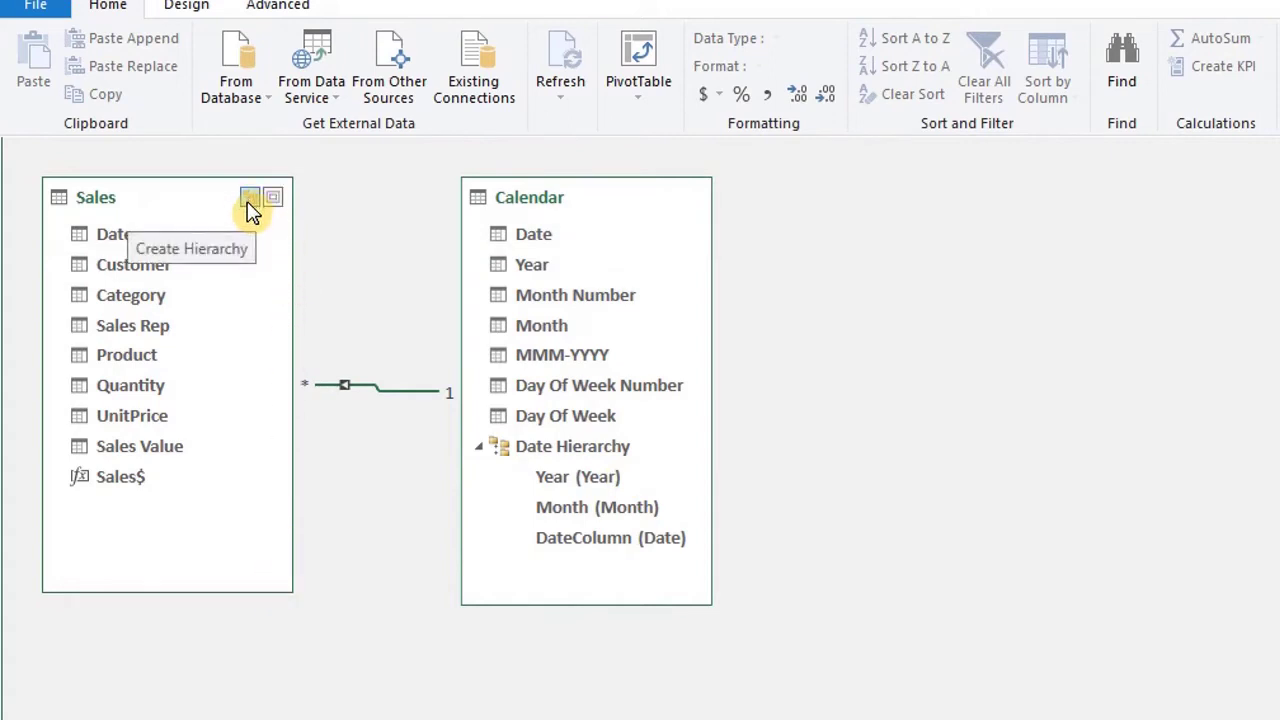
- Create a hierarchy in the Sales table and name it Customer Details
click(249, 198)
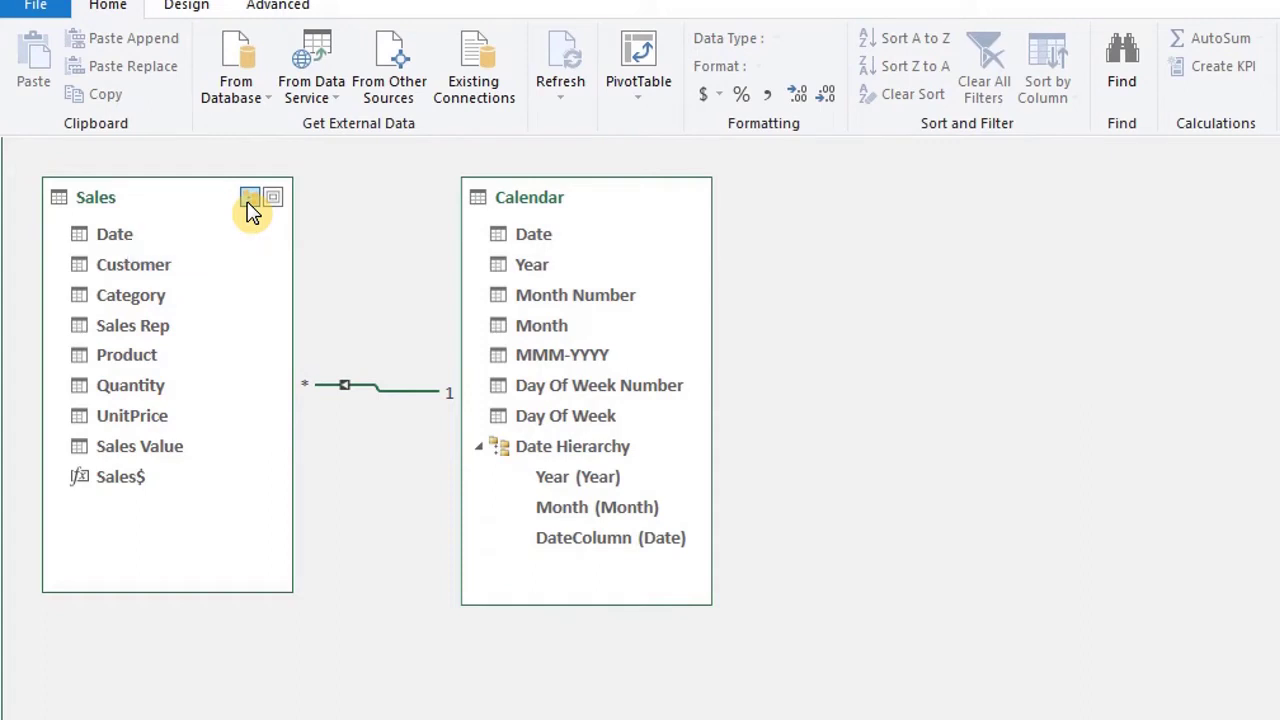
double_click(180, 502)
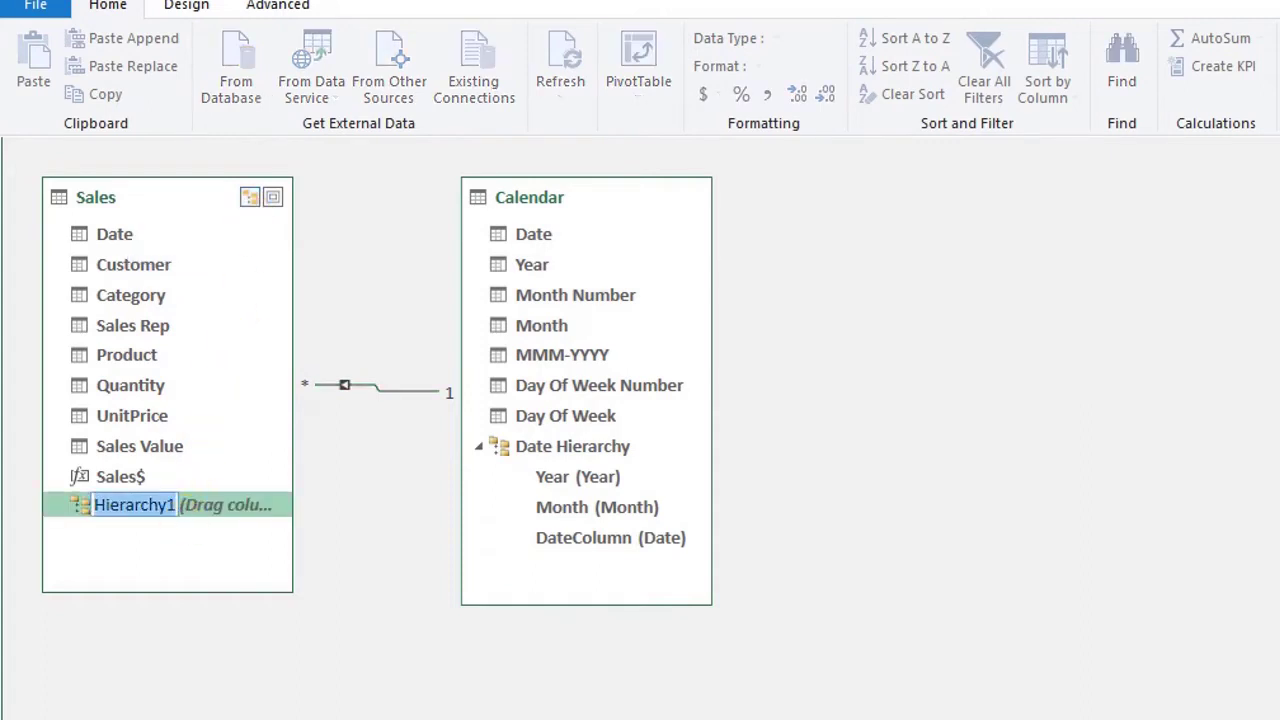
text(Custom)
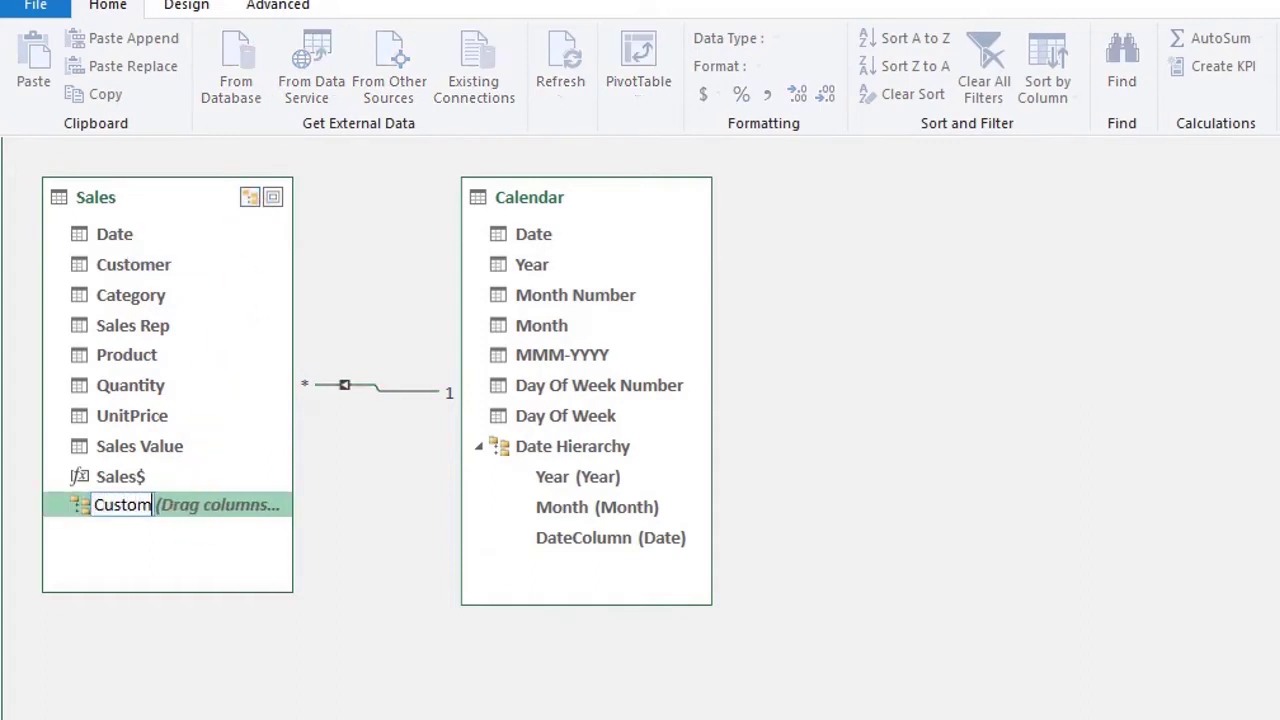
text(er Details)
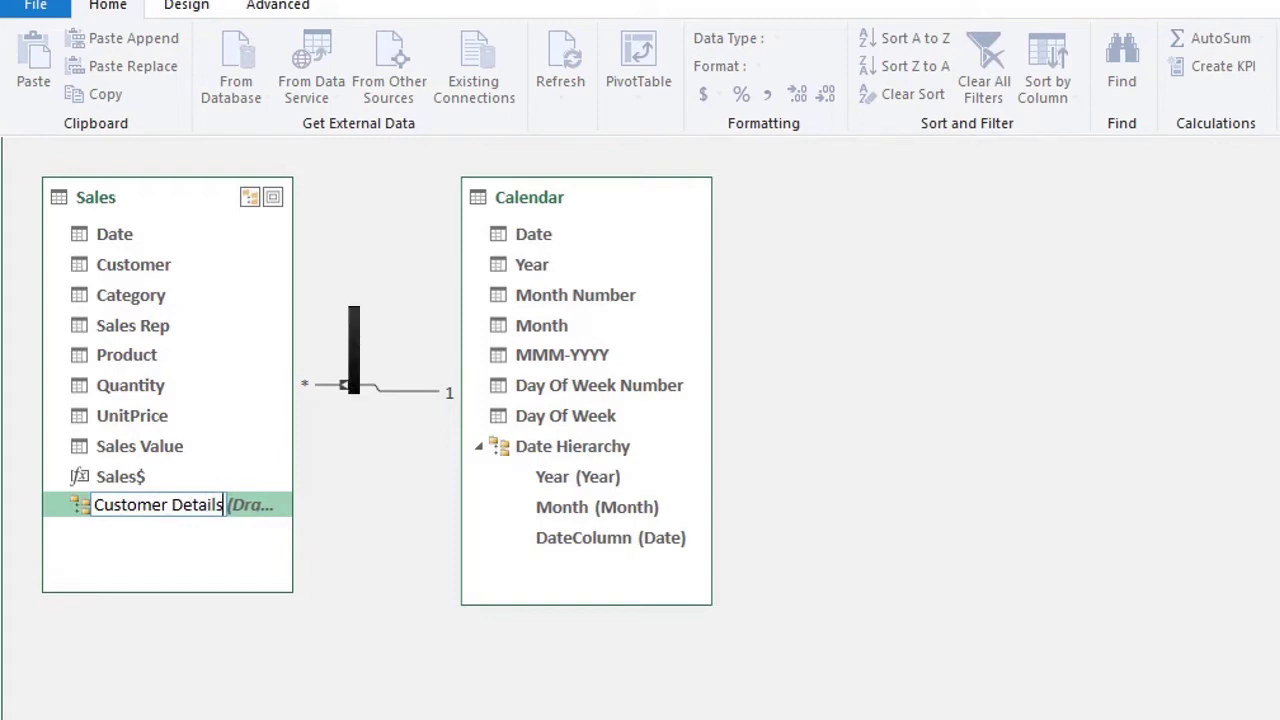
- Add the Customer, Category and Product columns to the Customer Details hierarchy and enlarge the Sales table to show its levels
ctrl+click(177, 266)
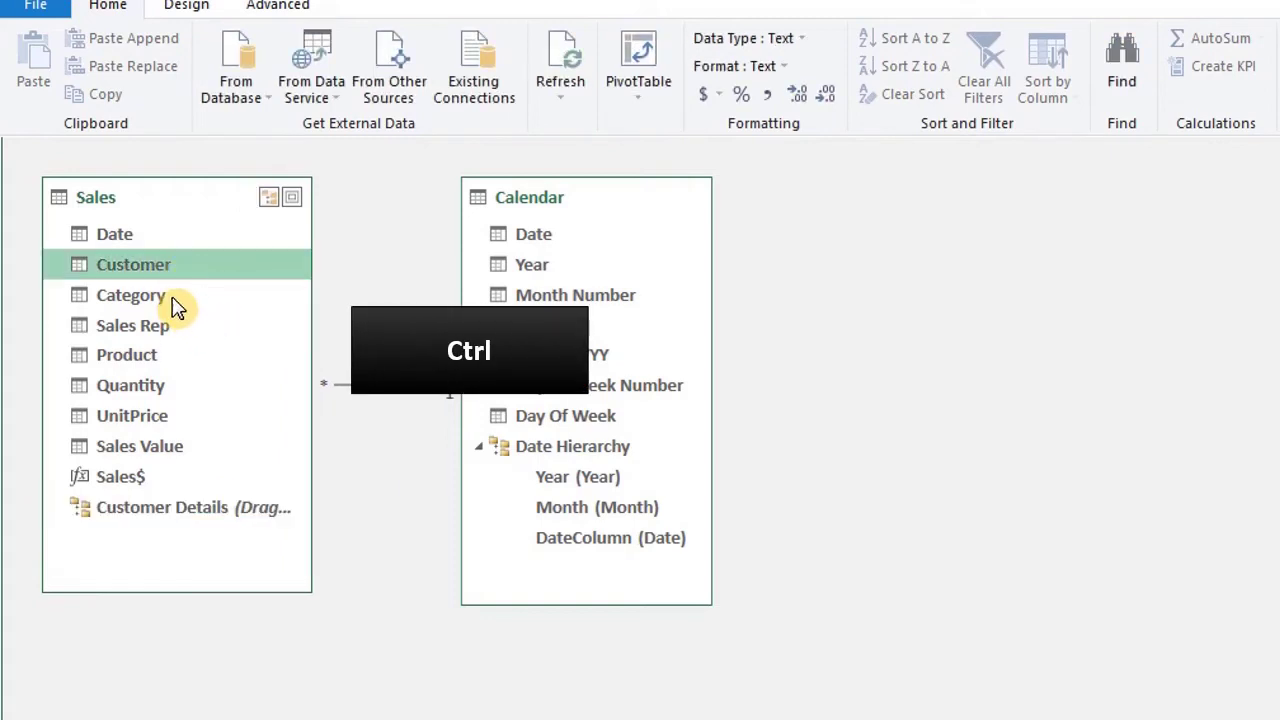
ctrl+click(158, 302)
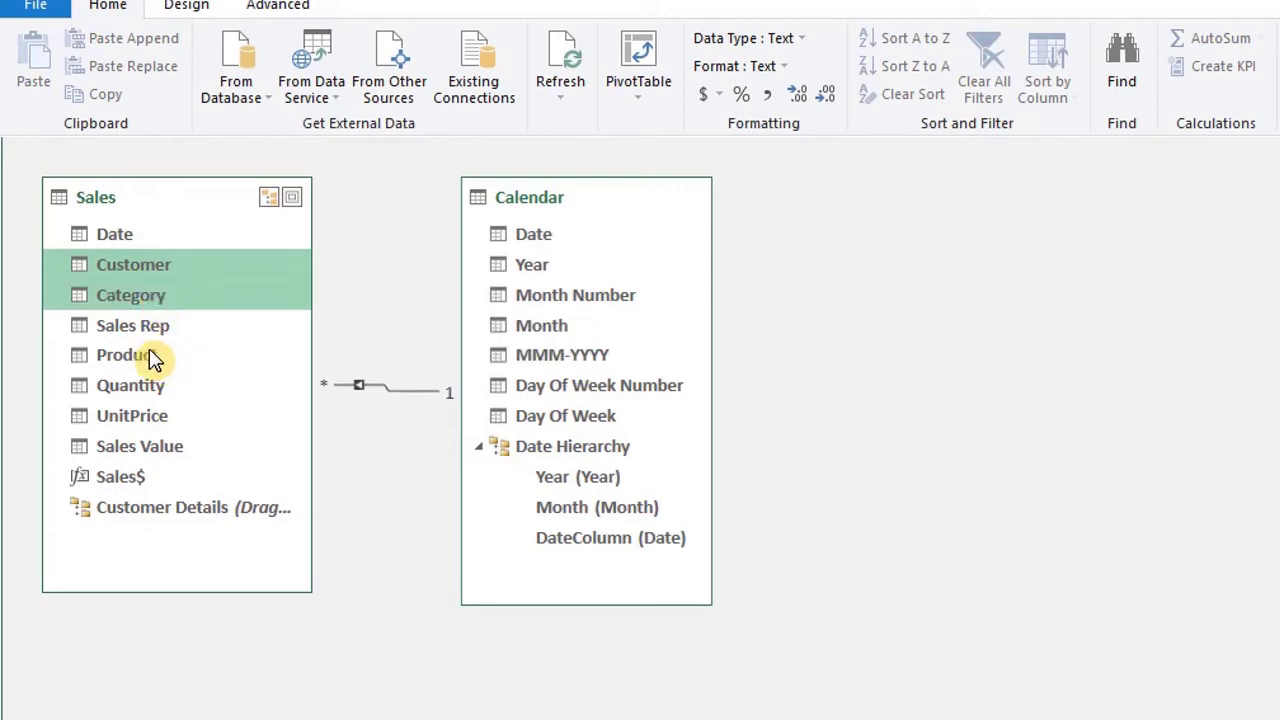
ctrl+click(150, 354)
right_click(186, 358)
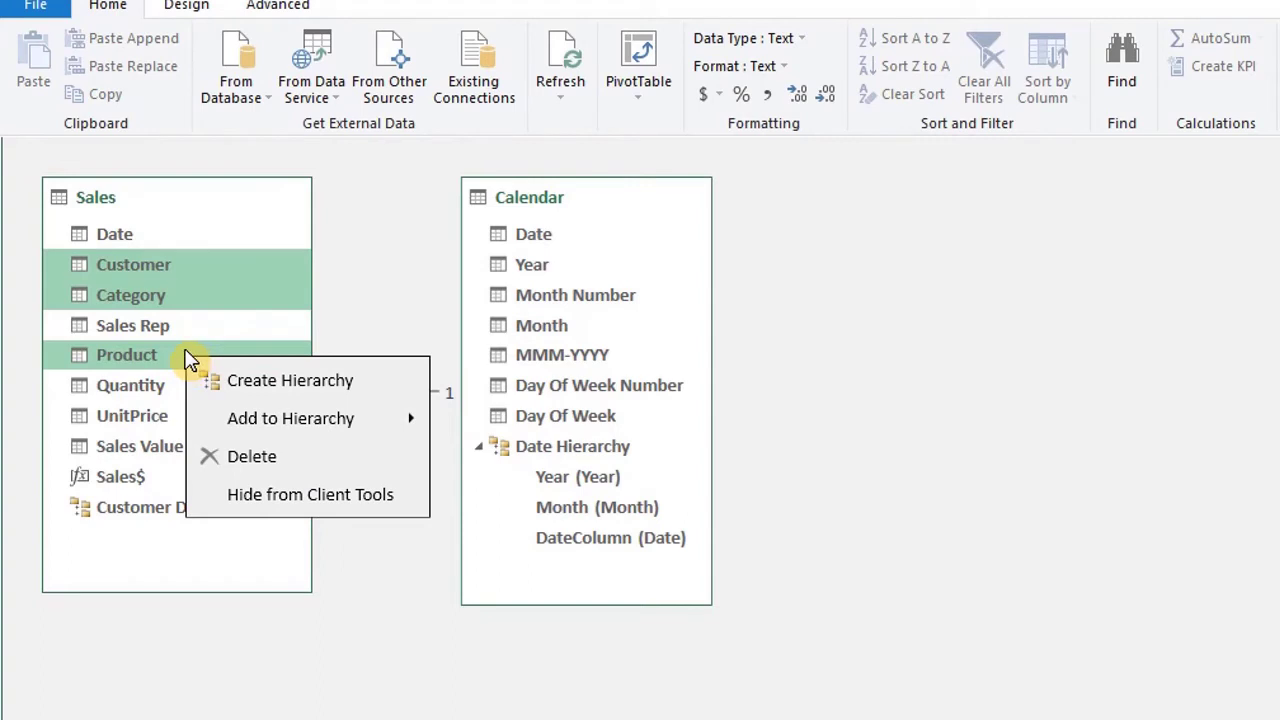
mouse_move(388, 425)
click(472, 427)
drag(300, 595, 364, 690)
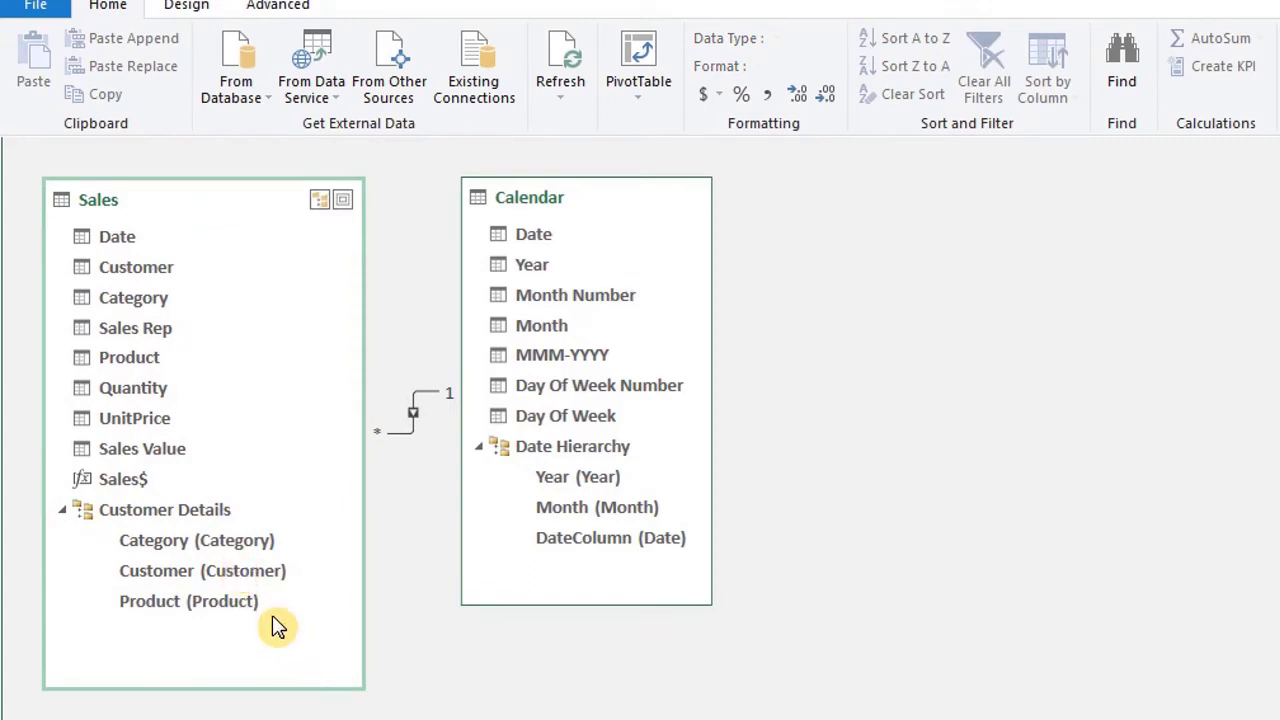
- Insert a PivotTable from the data model into the existing worksheet at 'Sheet1'!$B$4
click(636, 95)
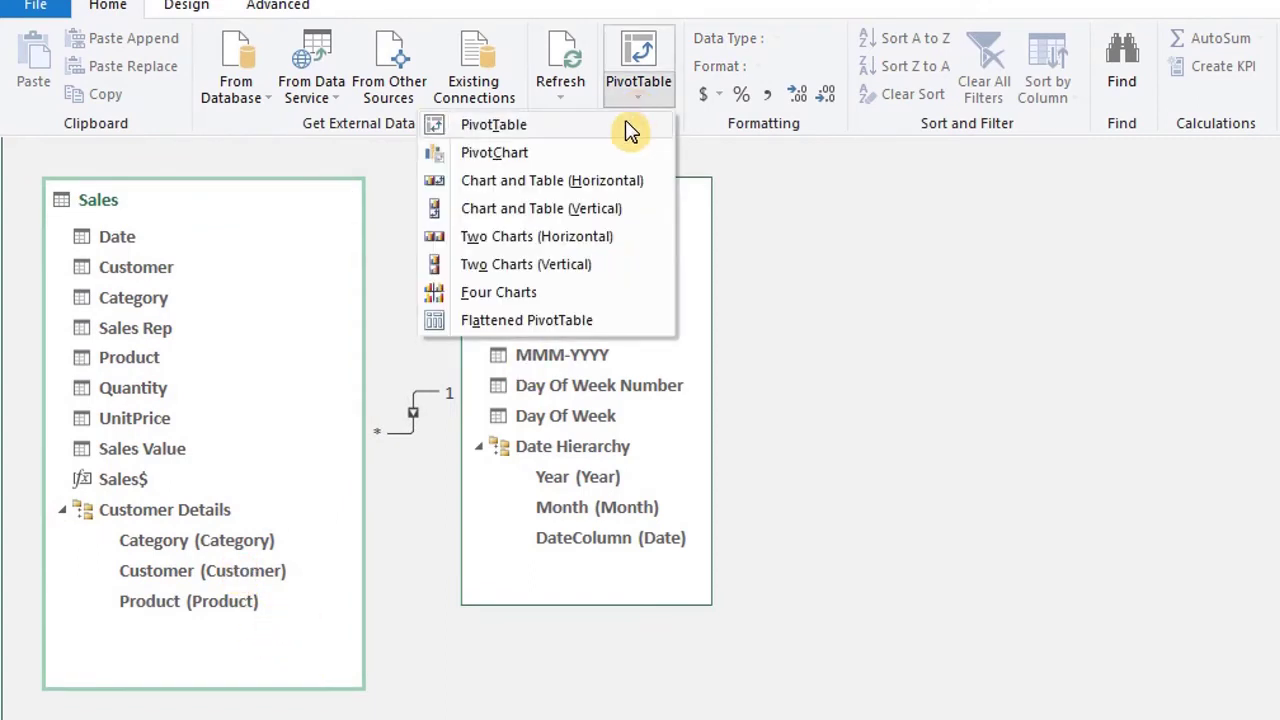
click(597, 131)
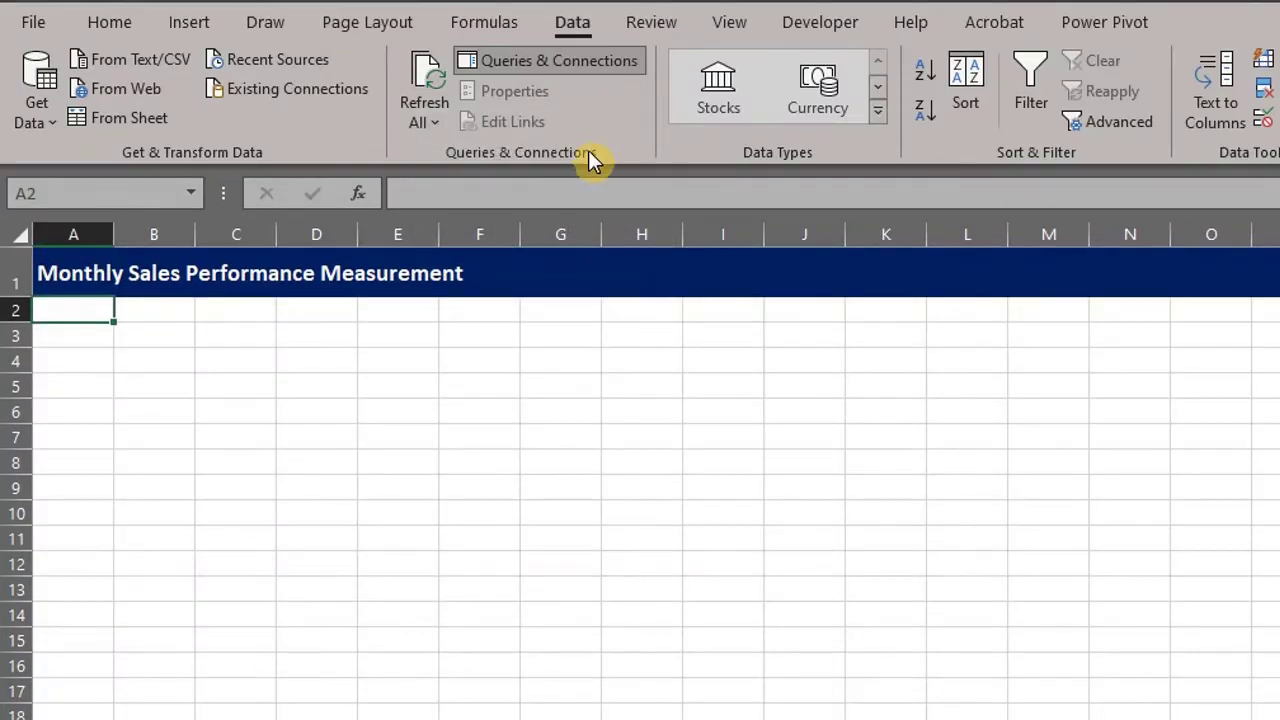
click(654, 424)
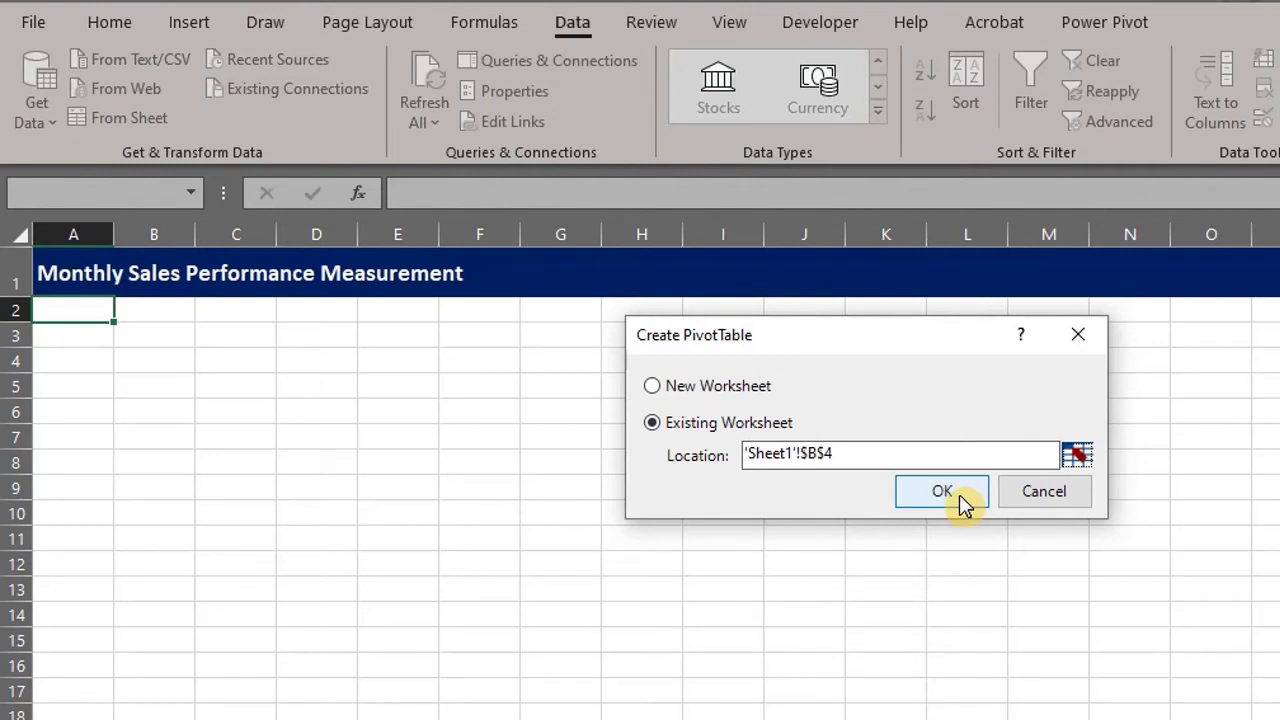
click(959, 494)
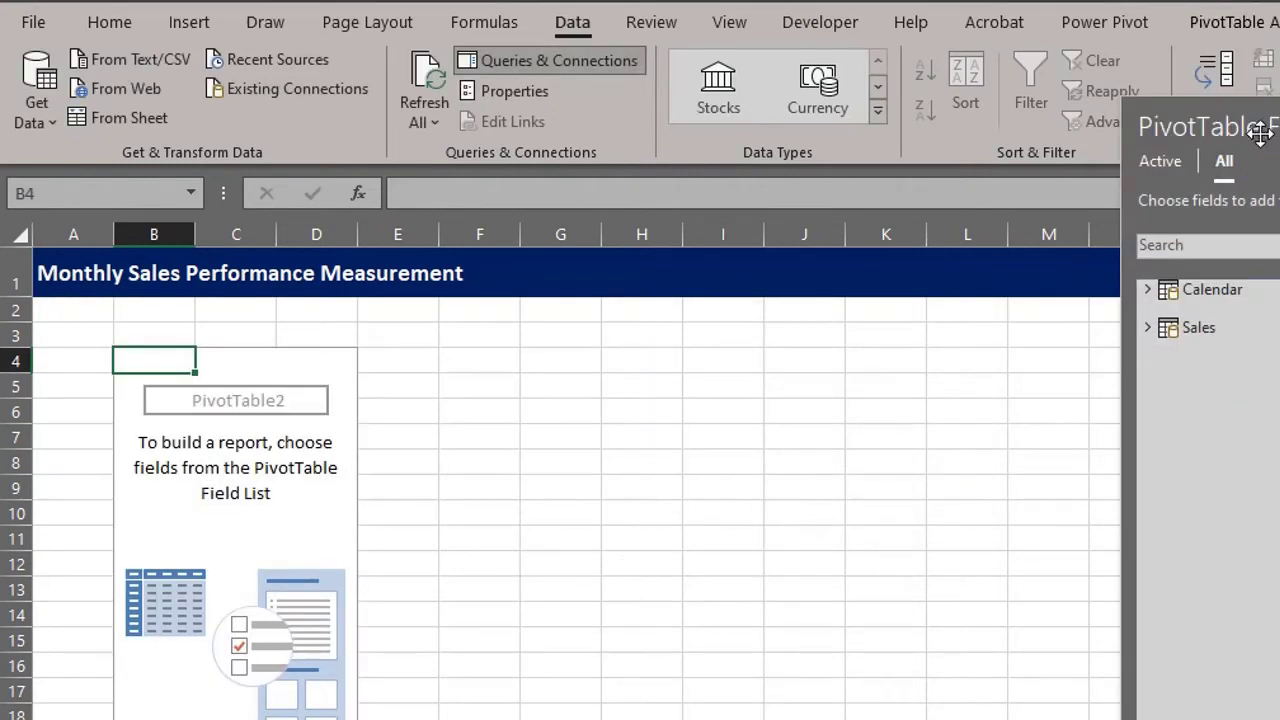
- Move the PivotTable field list beside the report and make the Calendar and Sales tables active in it
drag(1260, 215, 798, 200)
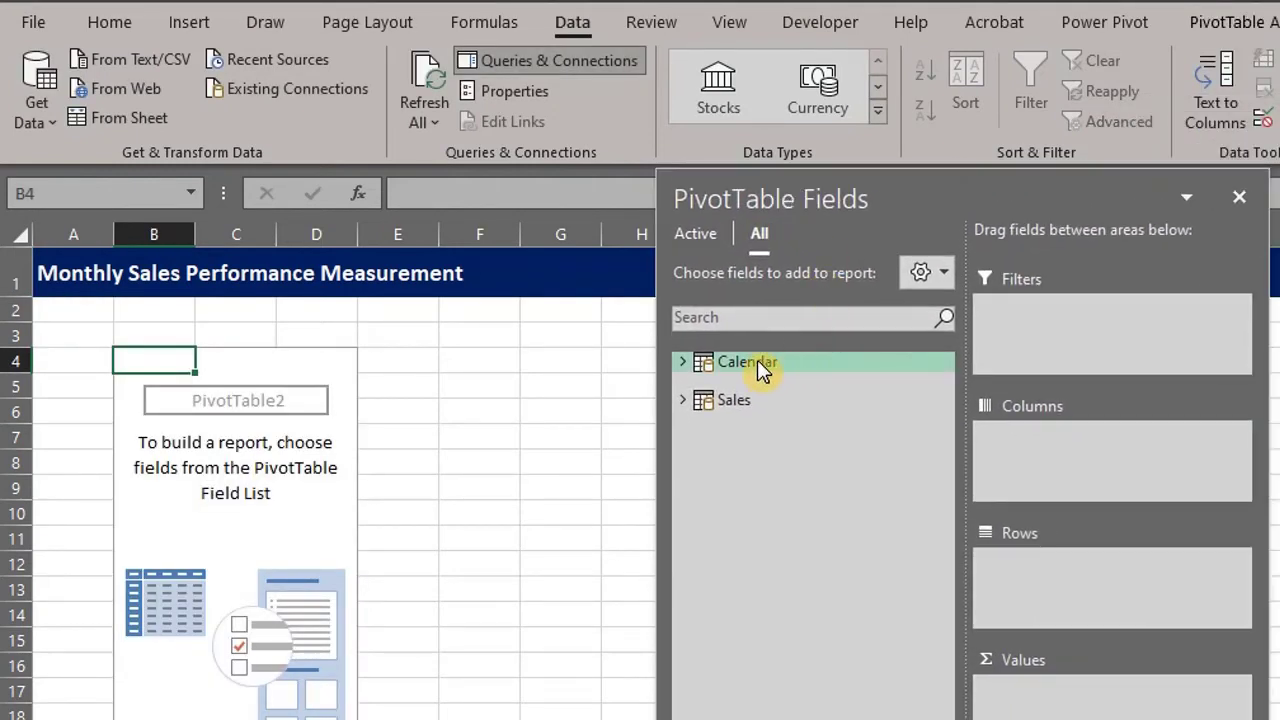
right_click(757, 360)
click(723, 409)
right_click(757, 399)
click(718, 438)
scroll(944, 577, down, 4)
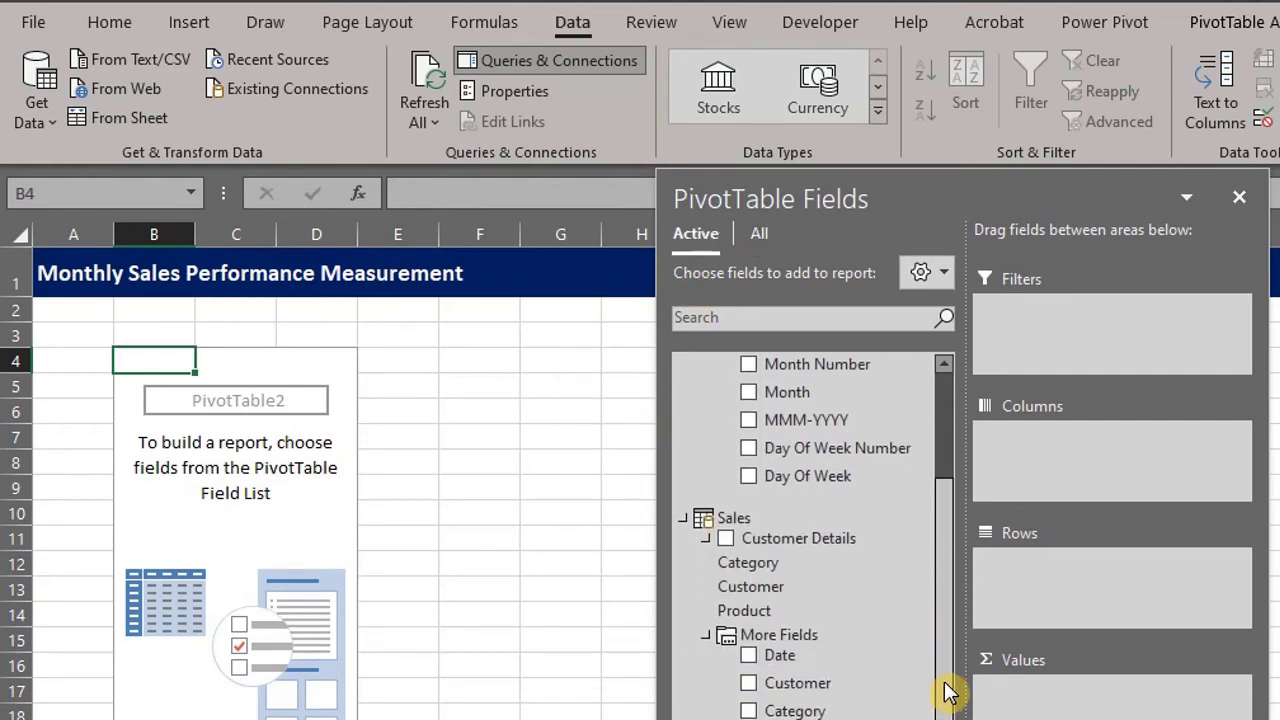
scroll(940, 620, up, 5)
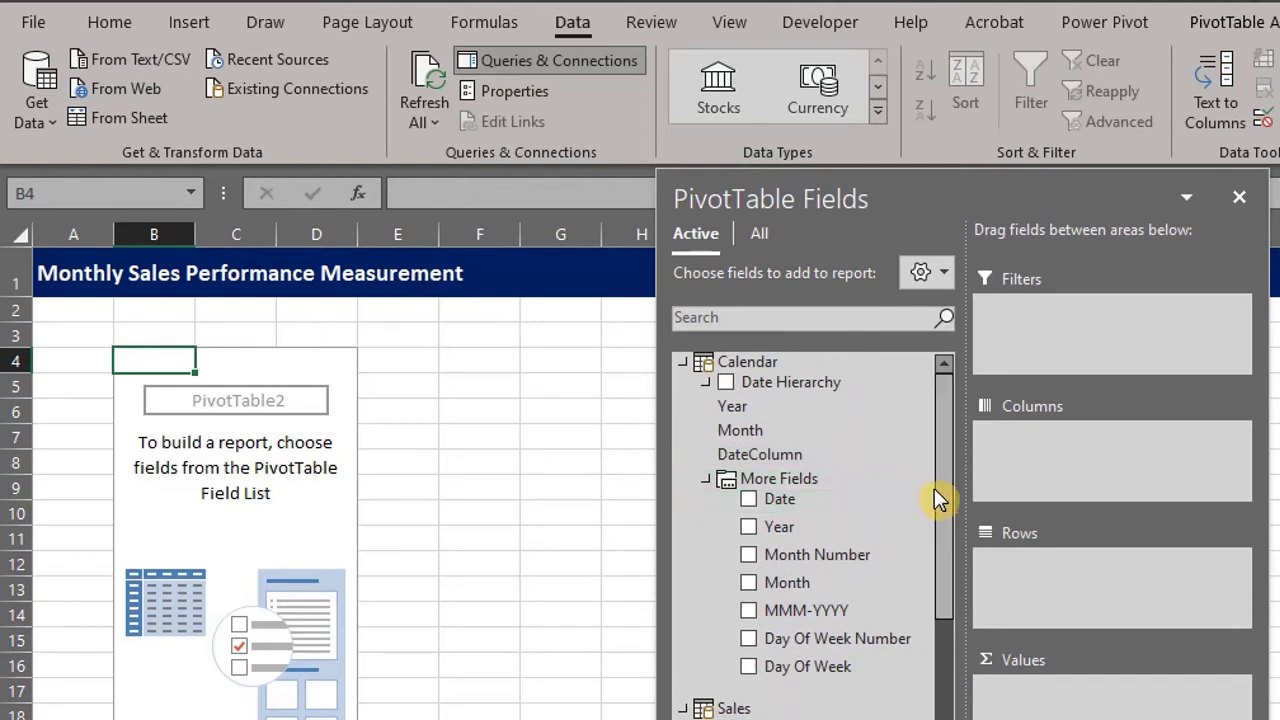
- Place the Customer Details hierarchy in the PivotTable's rows and the Sales$ measure in its values
drag(943, 522, 931, 651)
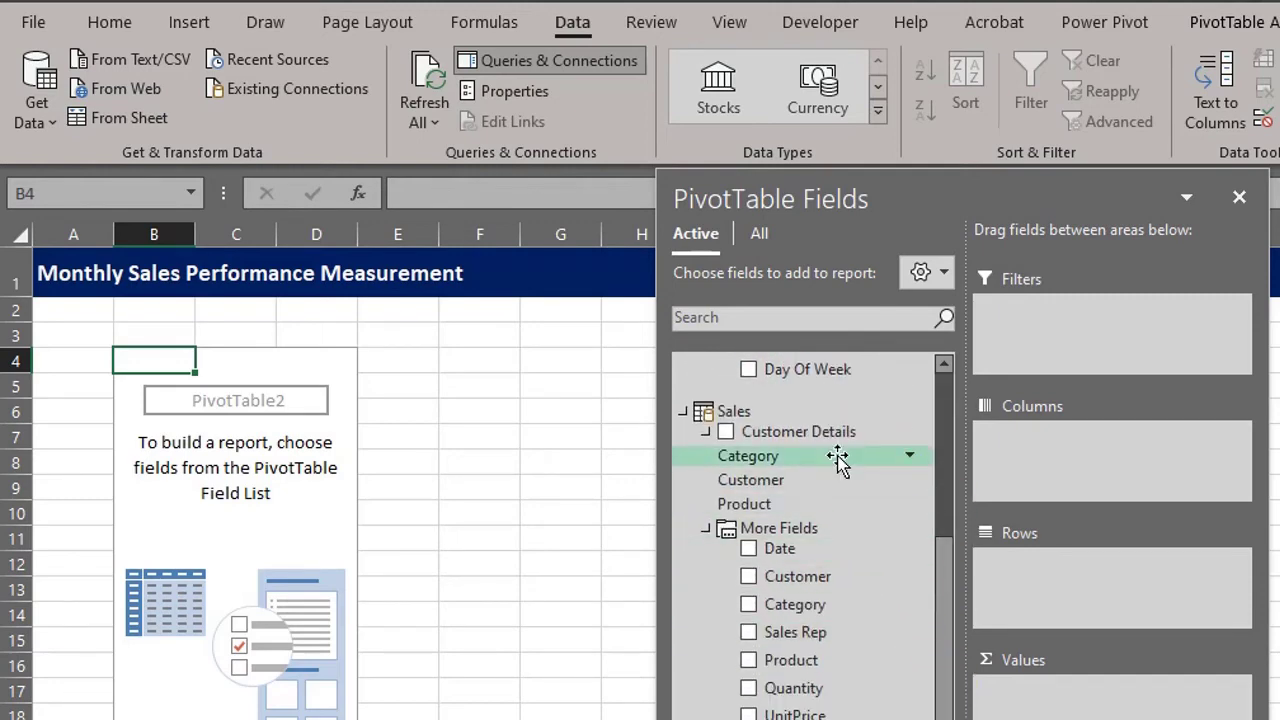
drag(843, 445, 1000, 595)
drag(958, 717, 1000, 700)
click(709, 436)
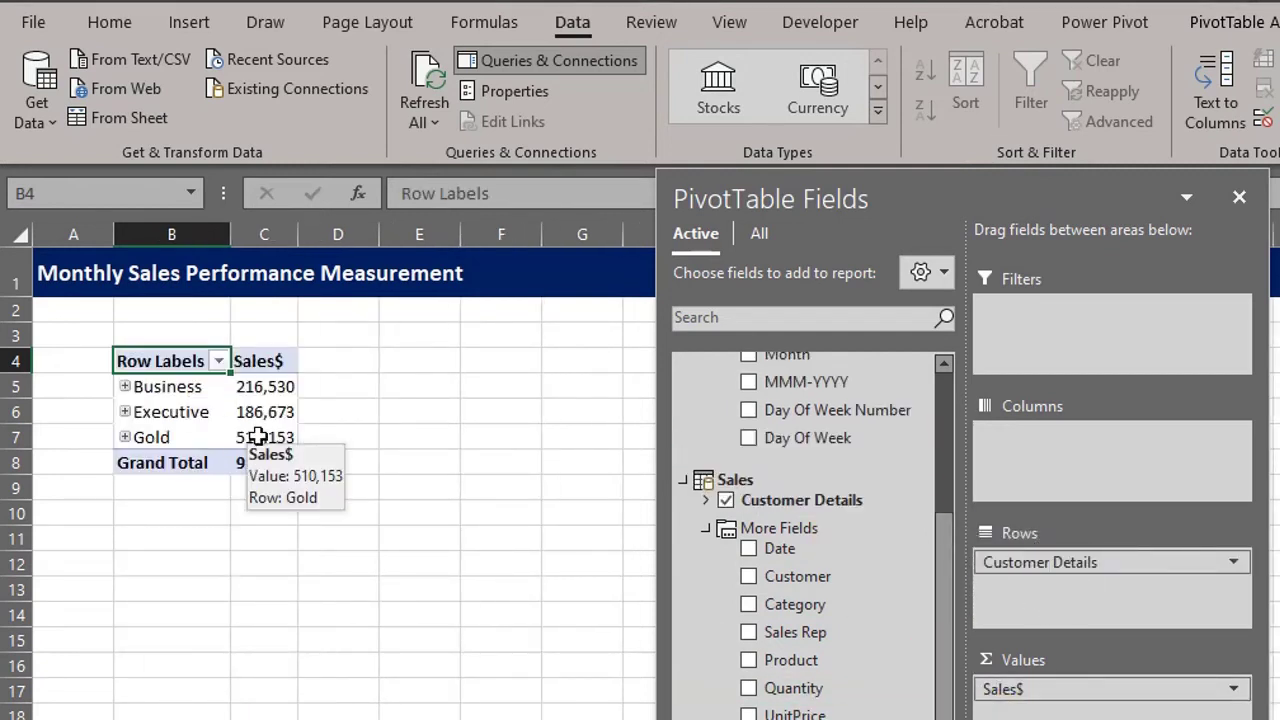
- Drill down in the PivotTable from the Business category to its customers, and from CKF Inc to its products
click(1213, 30)
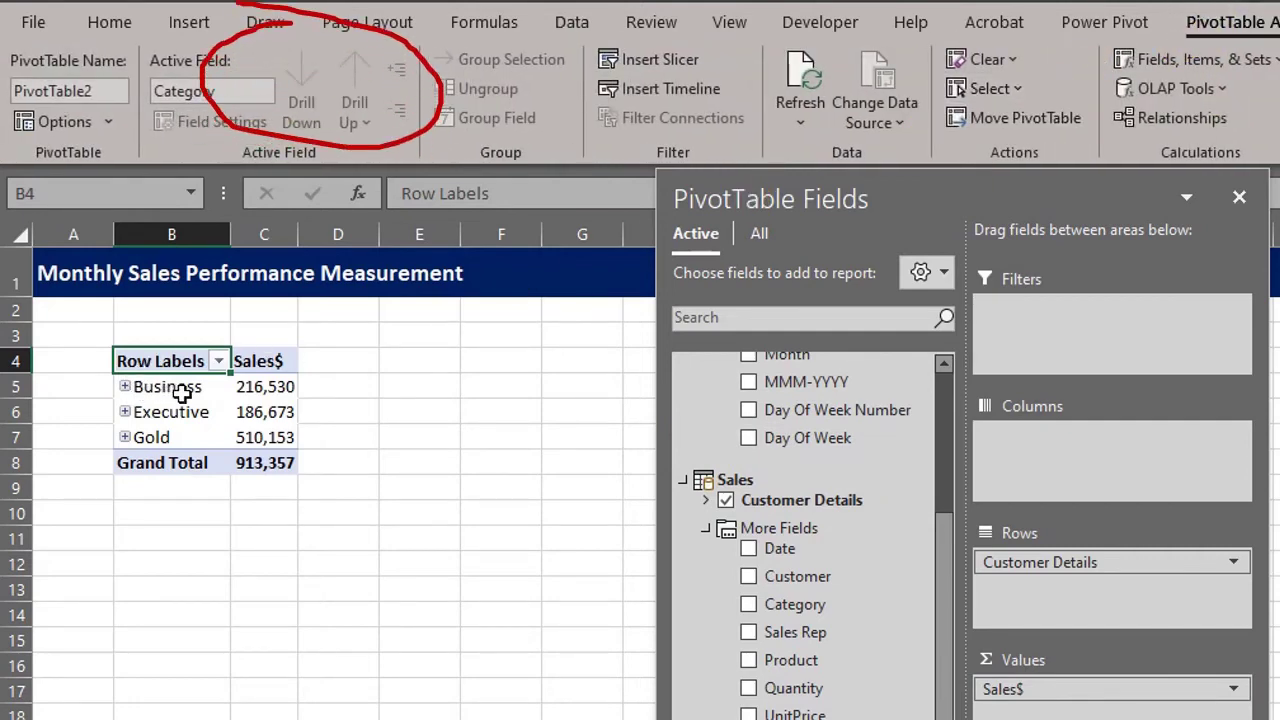
click(180, 390)
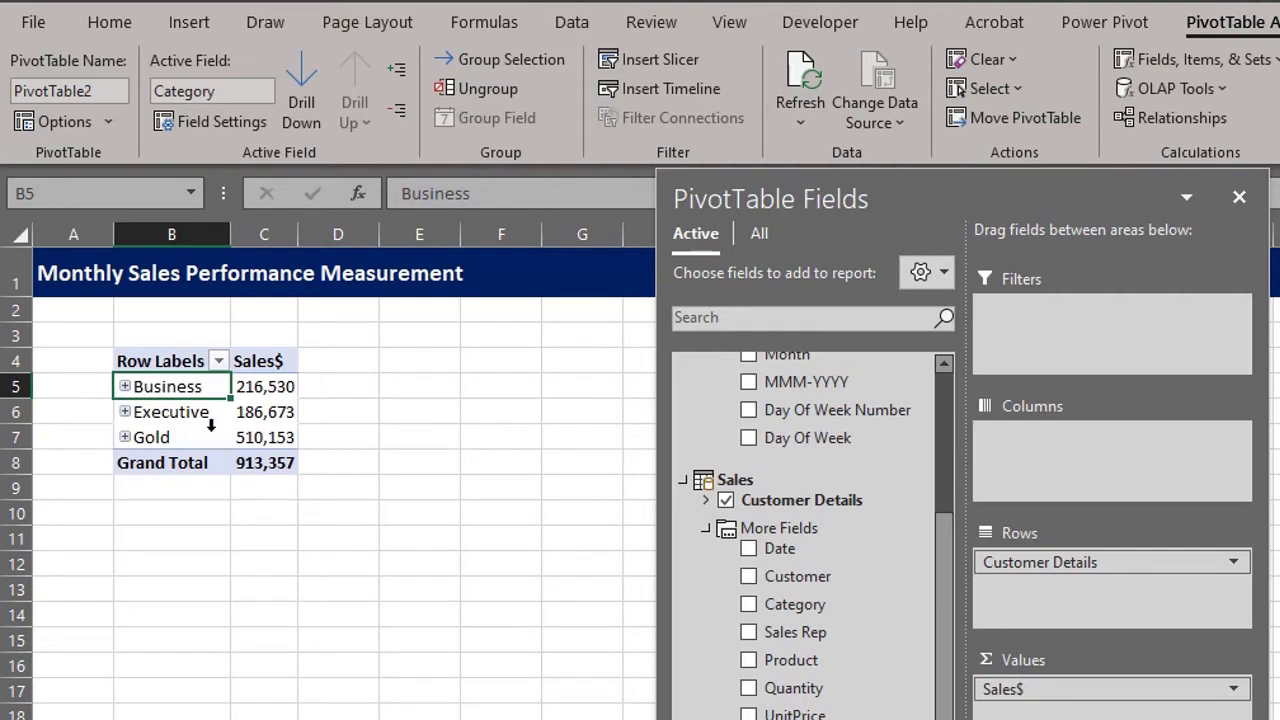
click(310, 112)
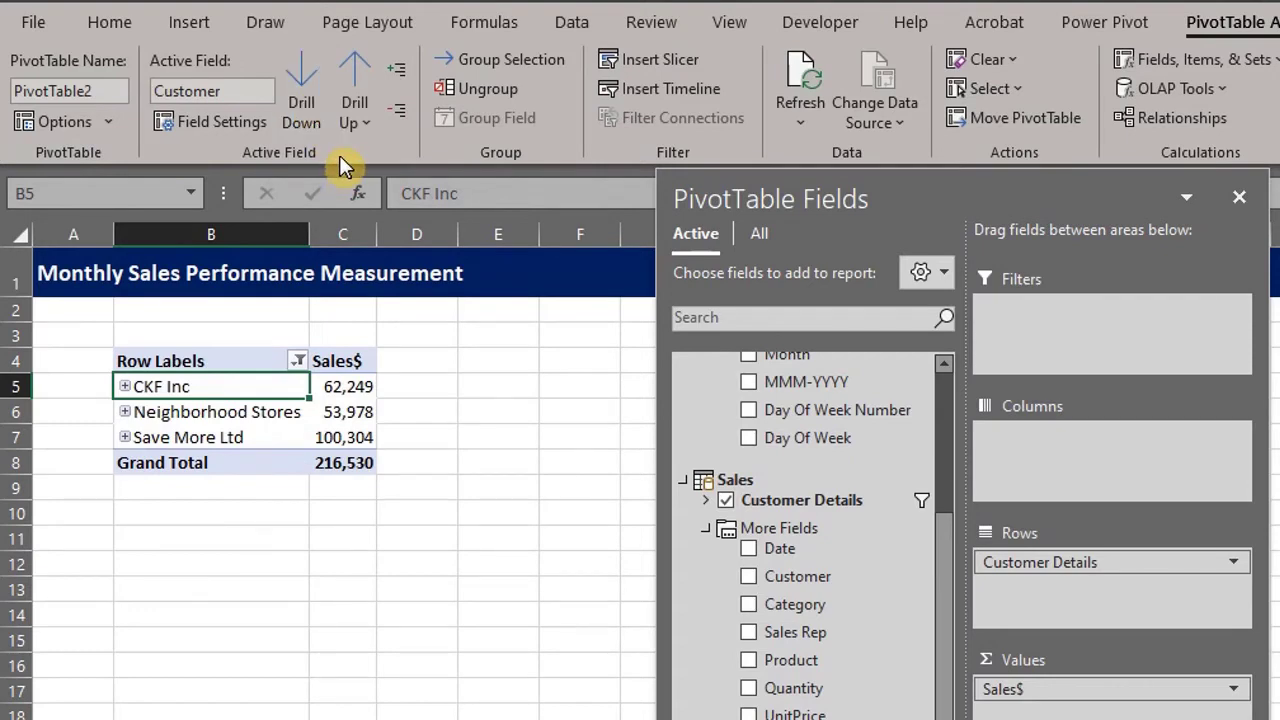
click(310, 112)
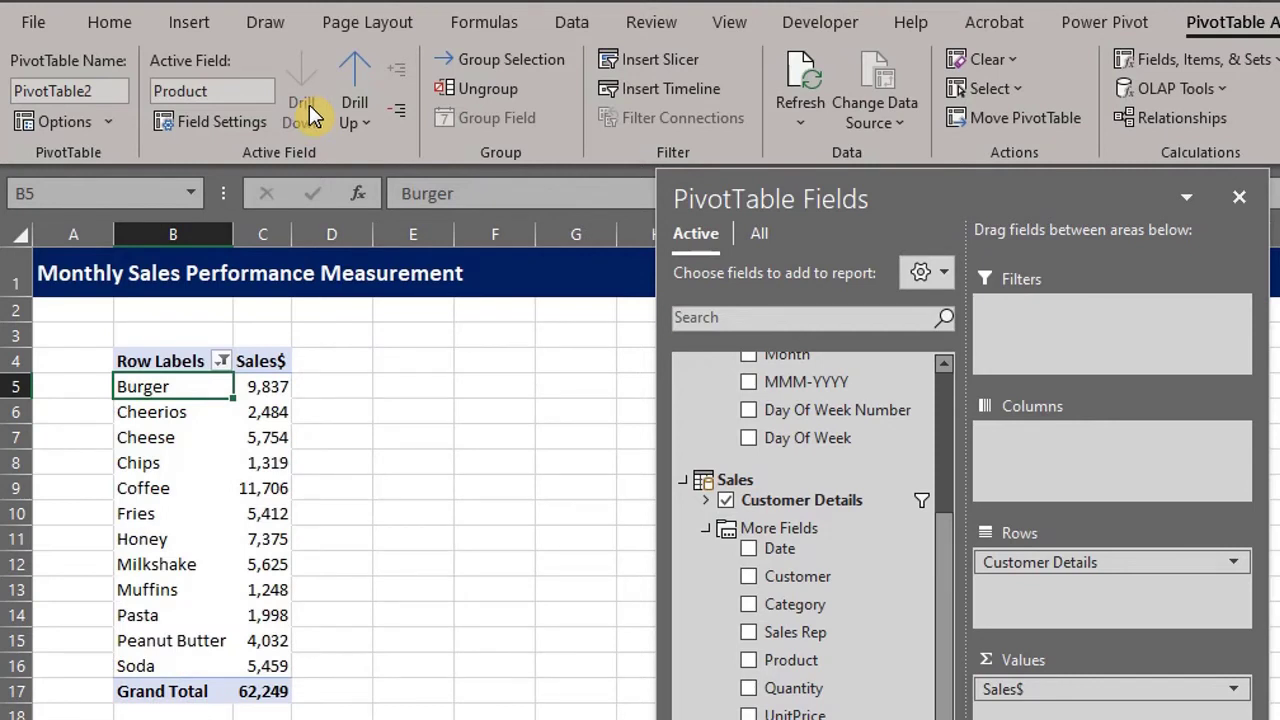
- Drill the PivotTable back up to the Customer level and on to the Category level
click(365, 124)
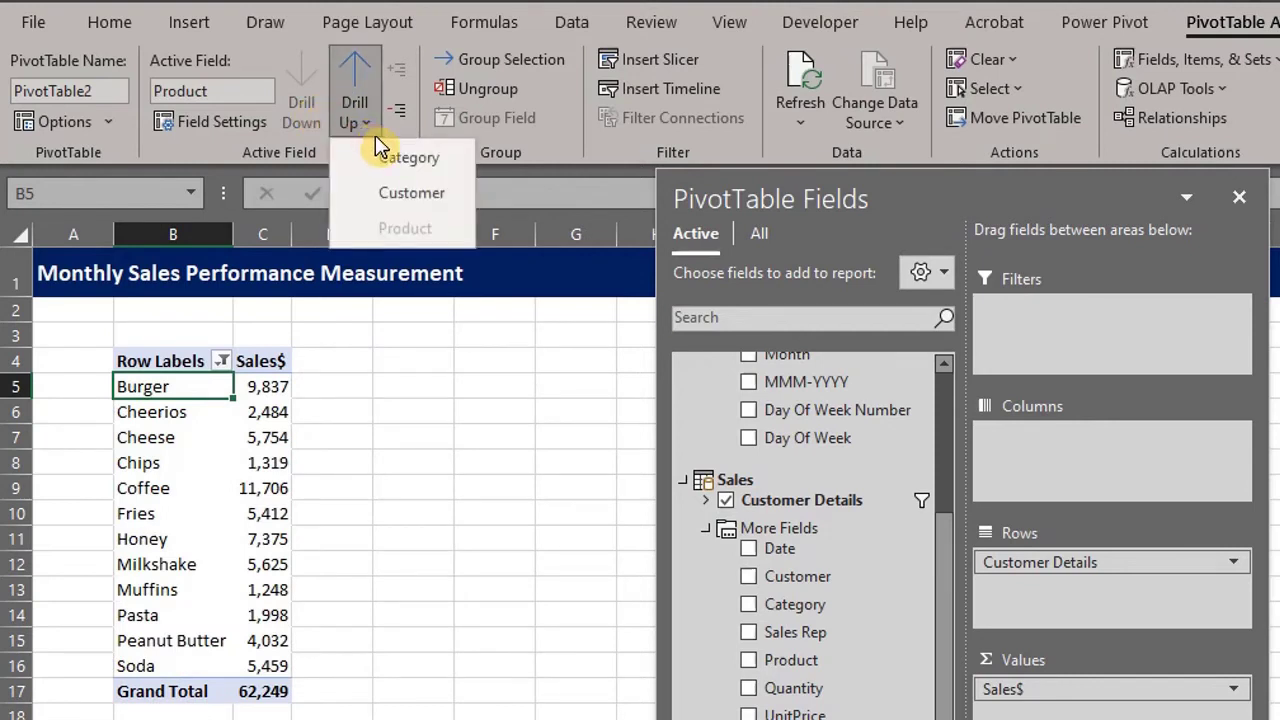
click(453, 192)
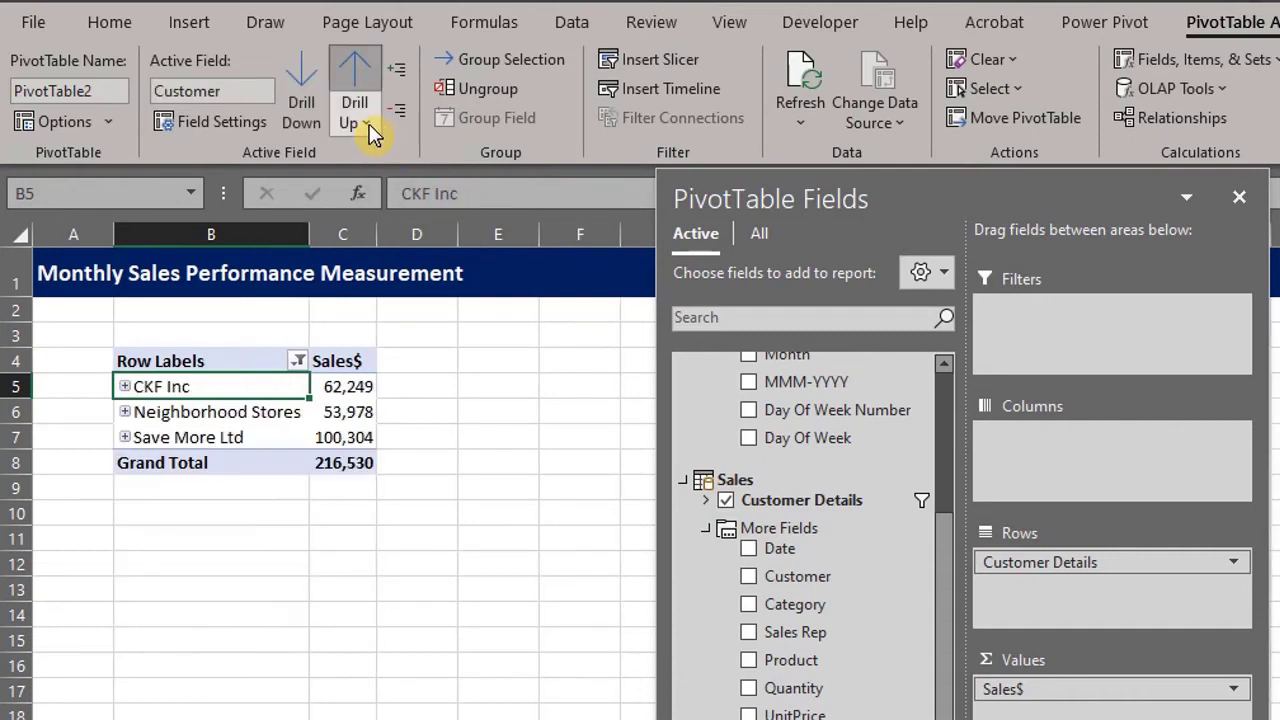
click(369, 128)
click(423, 163)
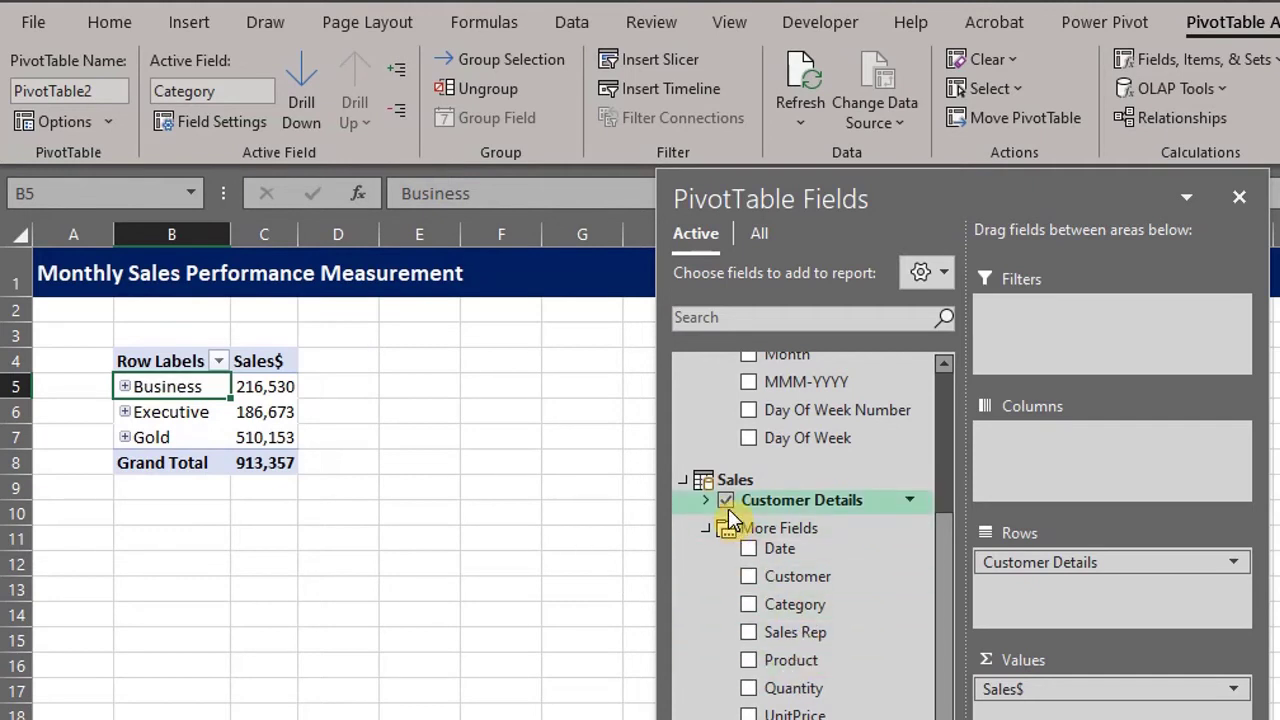
- Replace the Customer Details hierarchy with the Date Hierarchy in the PivotTable's rows
click(727, 502)
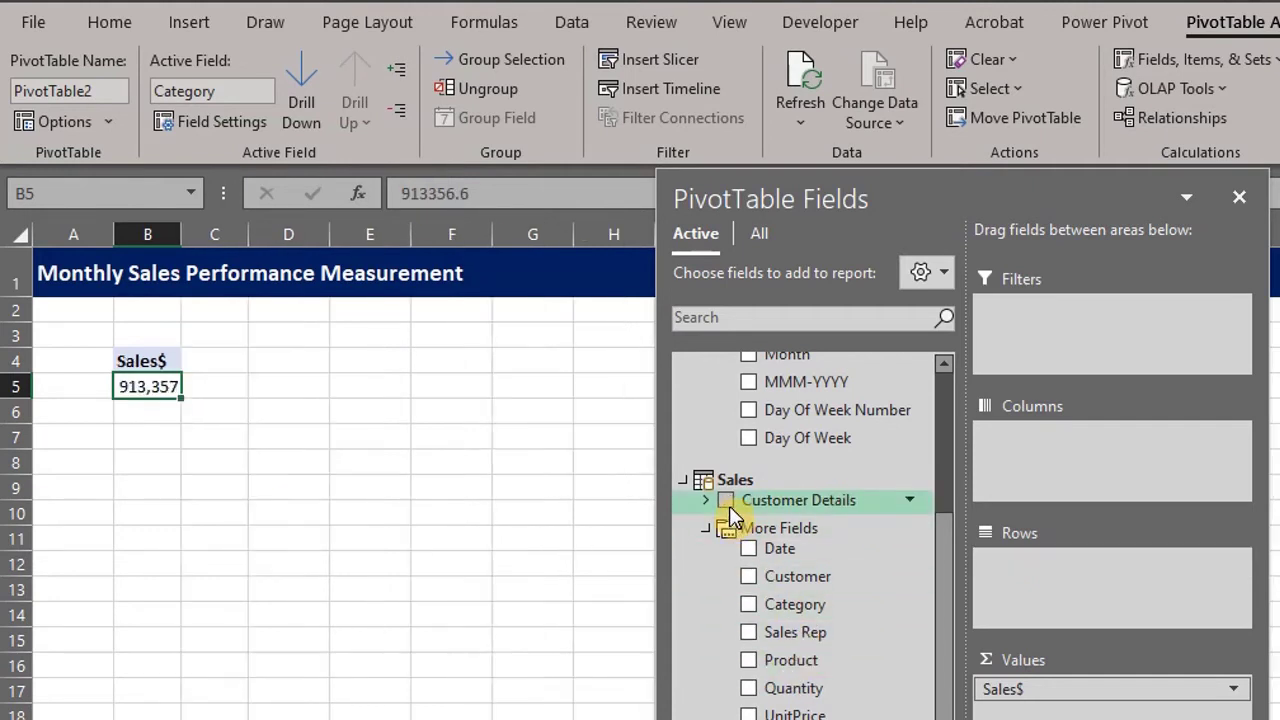
drag(734, 392, 1010, 520)
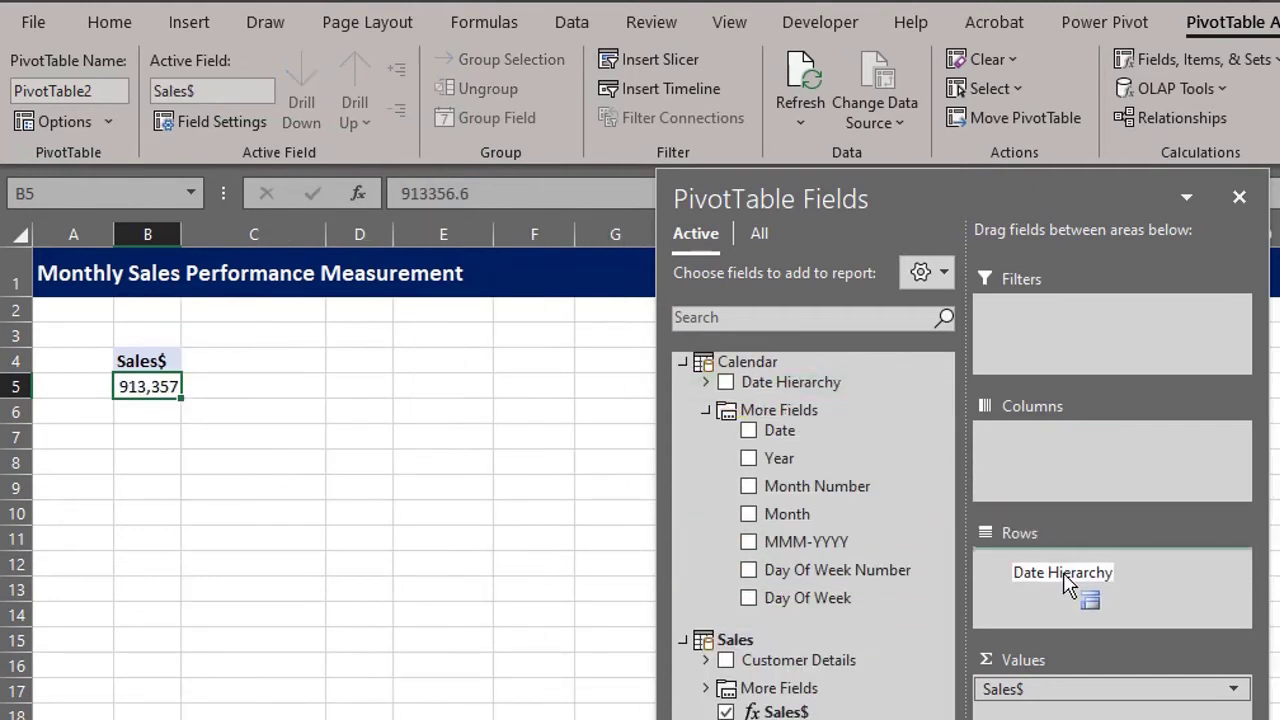
drag(1068, 585, 1066, 584)
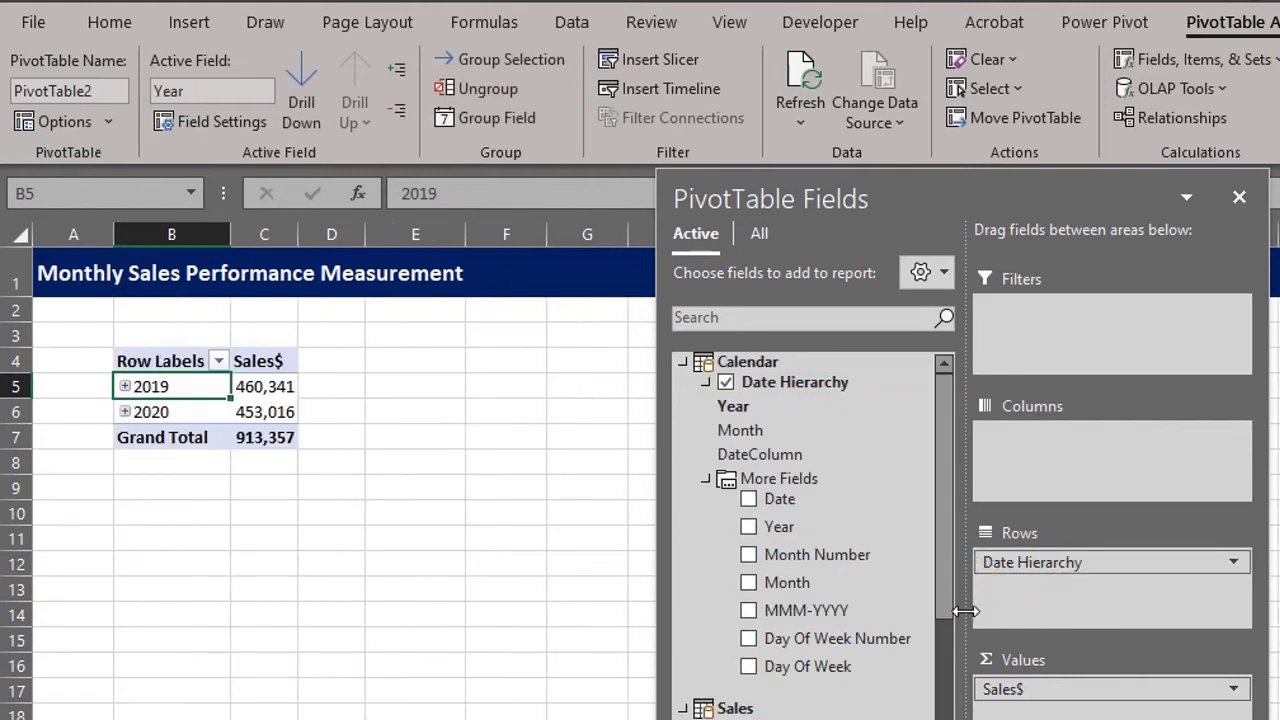
- Insert a default column PivotChart from the PivotTable and move the field list clear of it
click(264, 411)
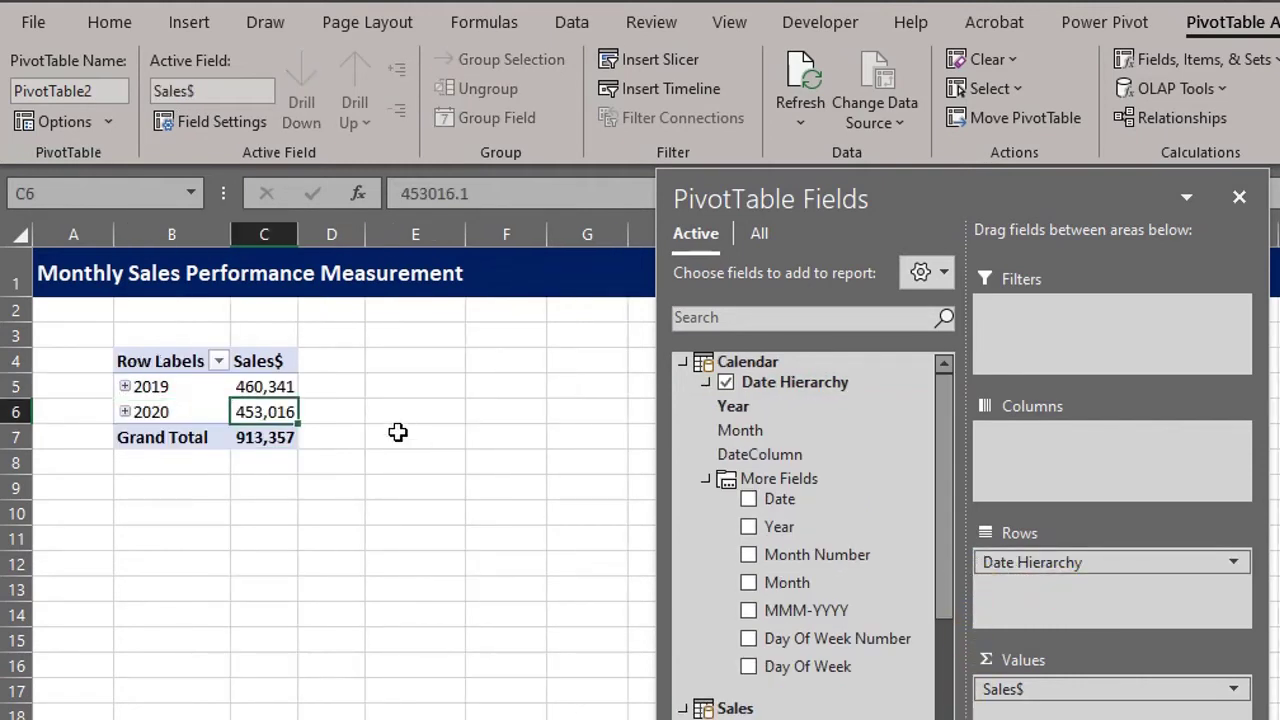
key(alt+F1)
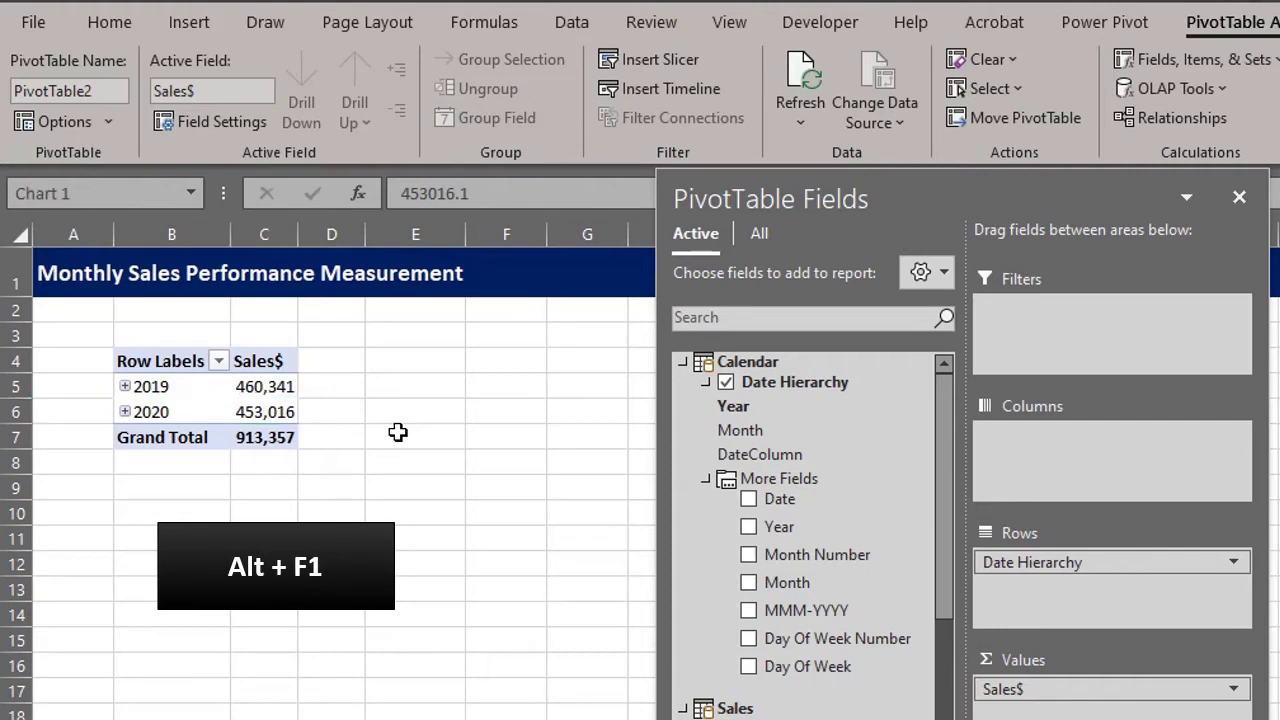
drag(790, 200, 1262, 205)
- Hide the worksheet gridlines and delete the PivotChart's horizontal gridlines and title
click(729, 34)
key(Escape)
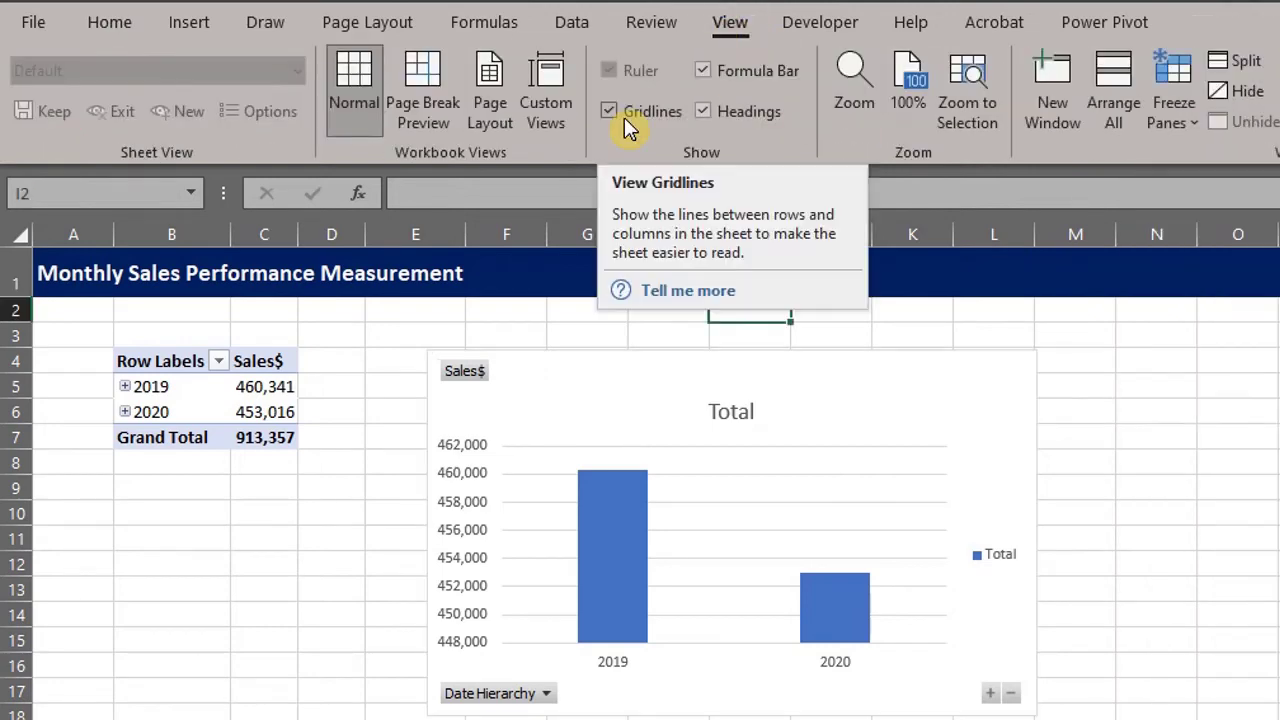
click(625, 117)
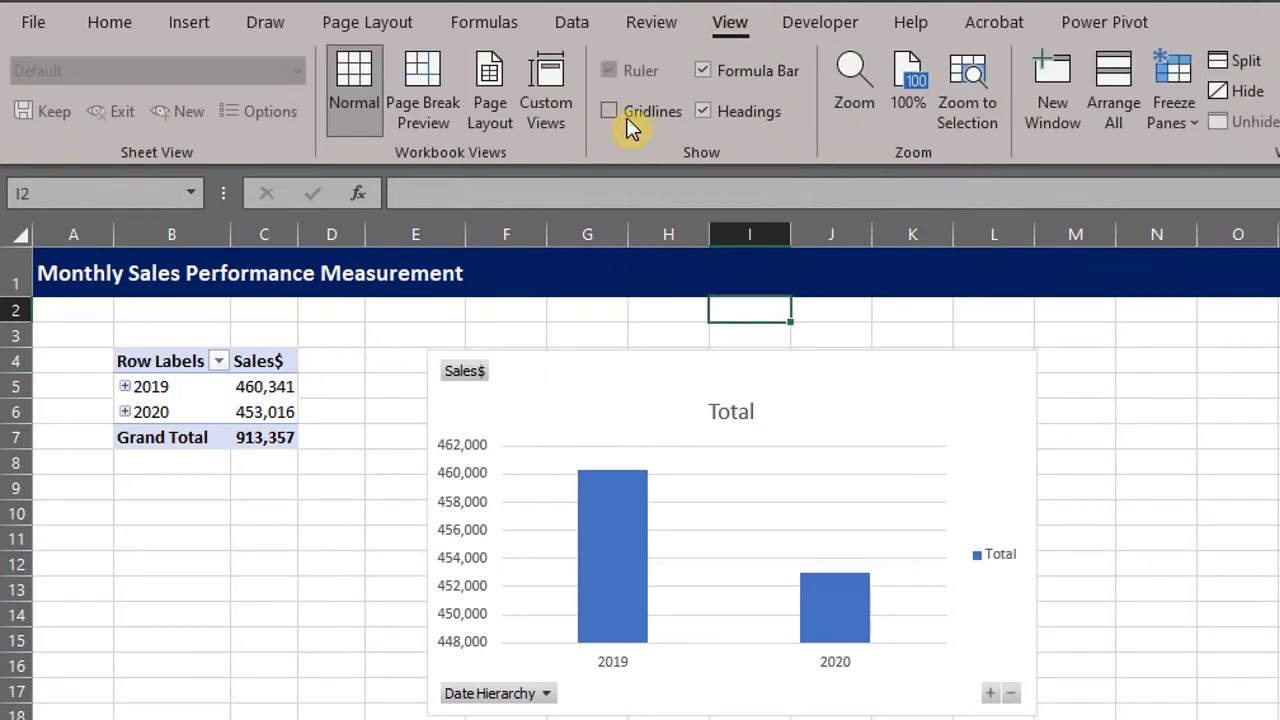
click(930, 514)
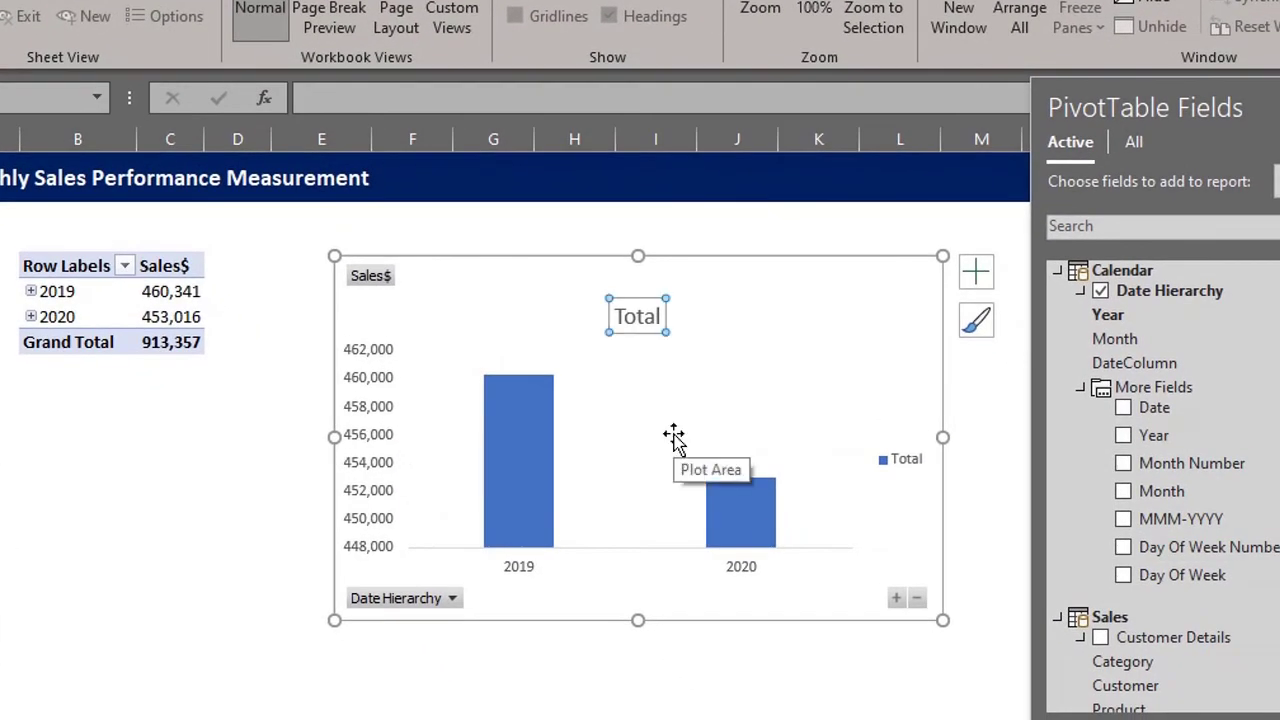
click(798, 591)
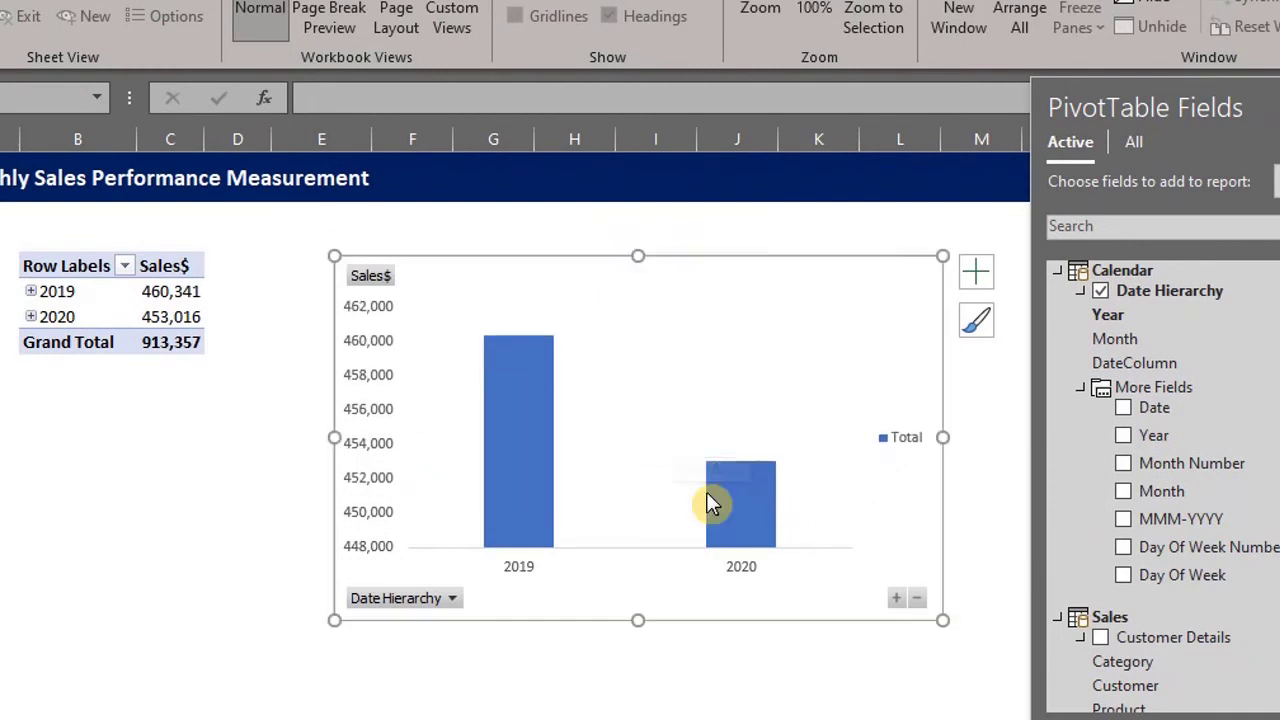
- Drill down in the PivotChart from 2019 to its months and from Aug to its dates, and drill back up to Year
double_click(528, 515)
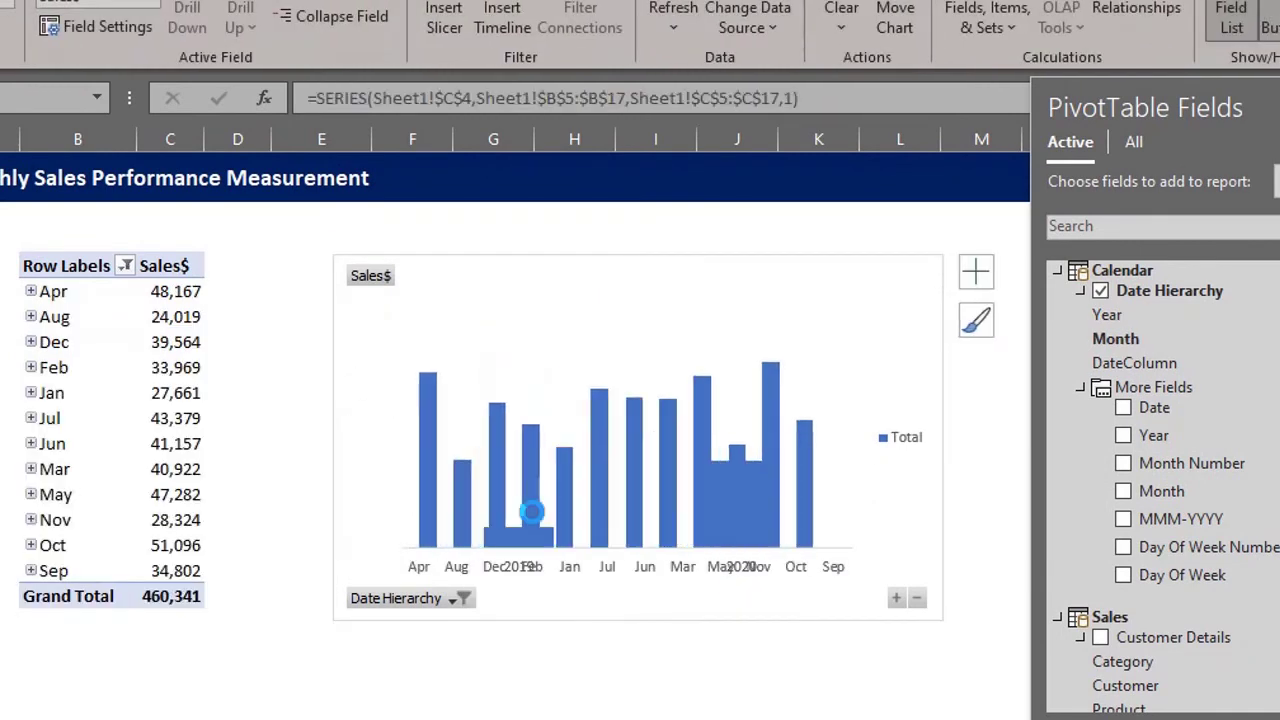
double_click(452, 490)
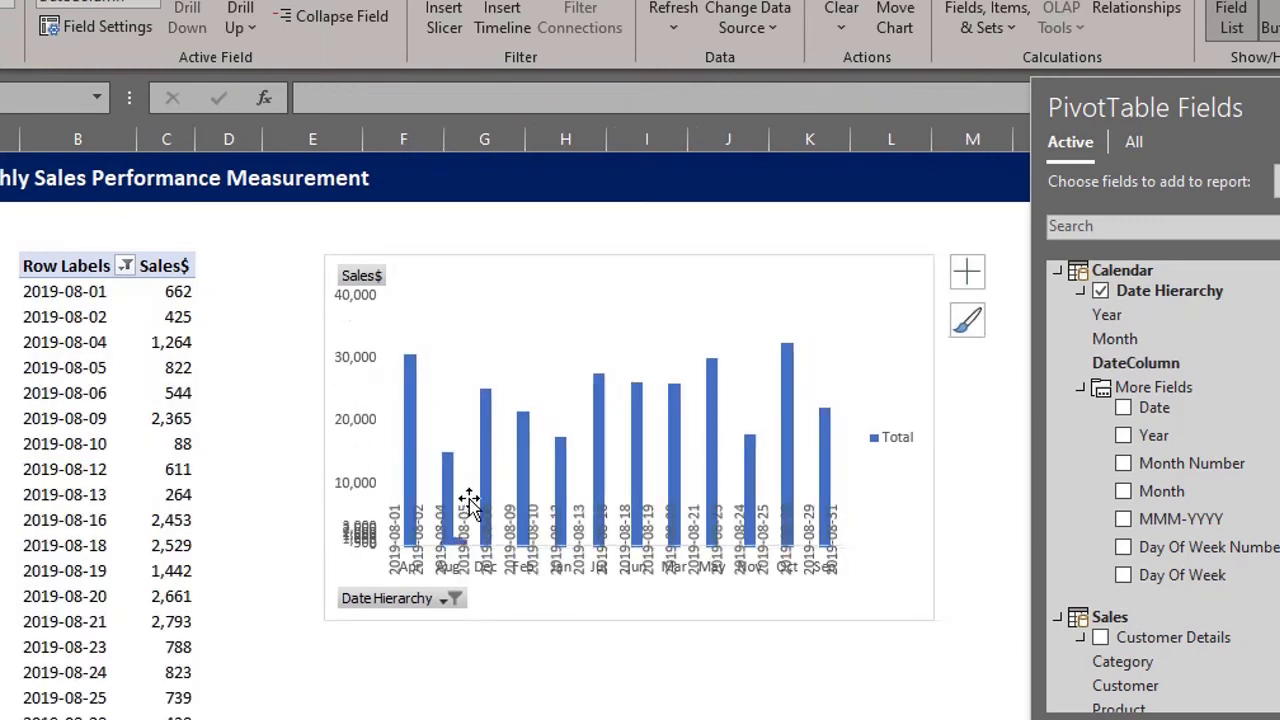
right_click(506, 372)
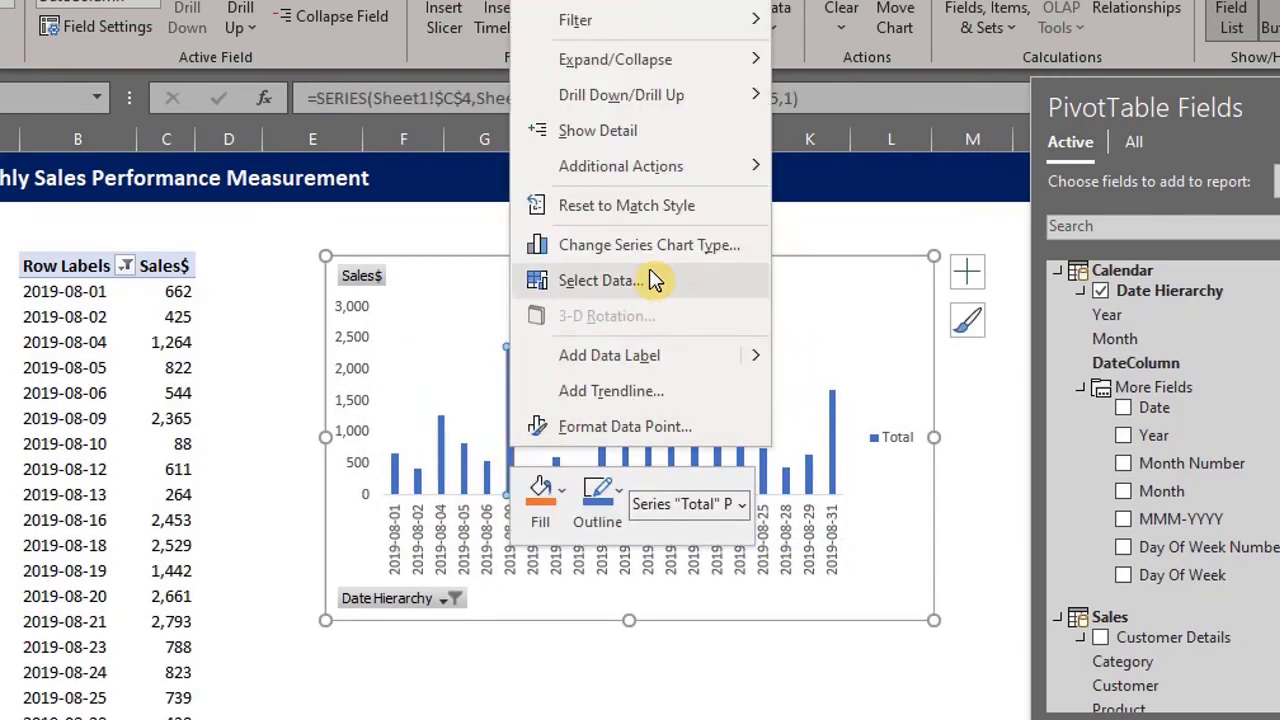
mouse_move(757, 100)
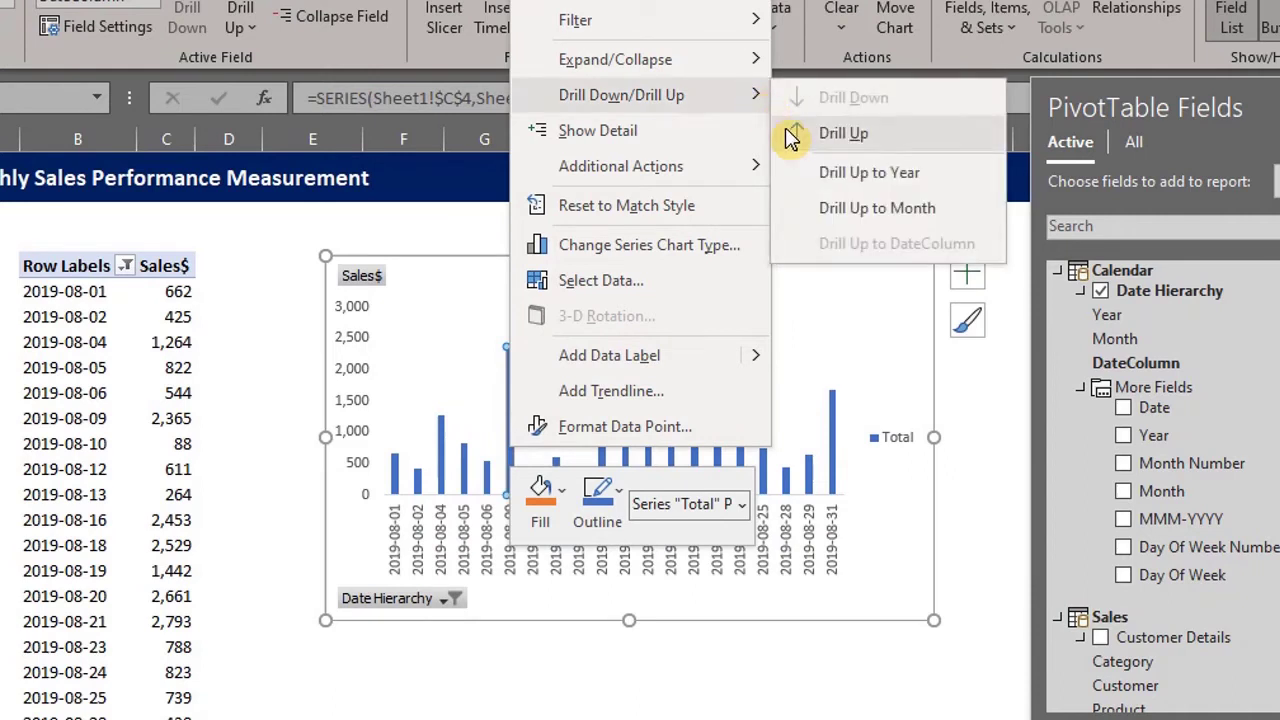
click(826, 174)
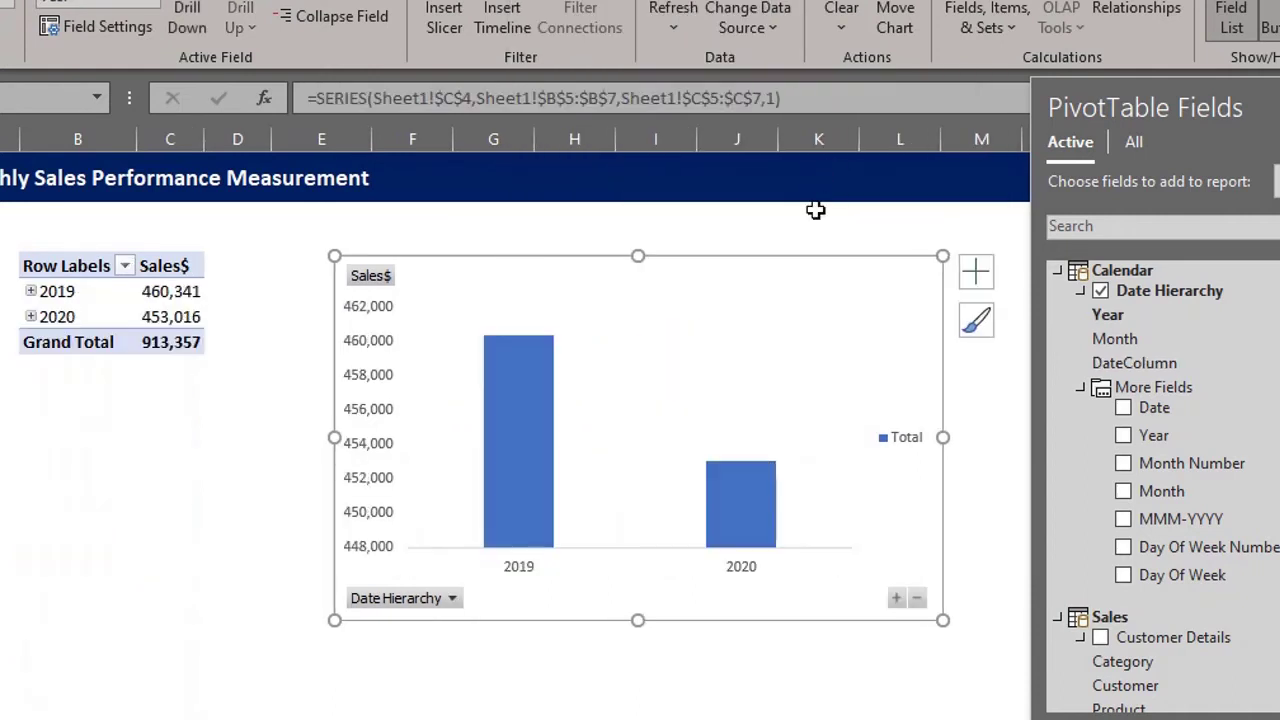
- Expand the PivotChart's entire Date Hierarchy down to individual dates and collapse it back to years
click(898, 601)
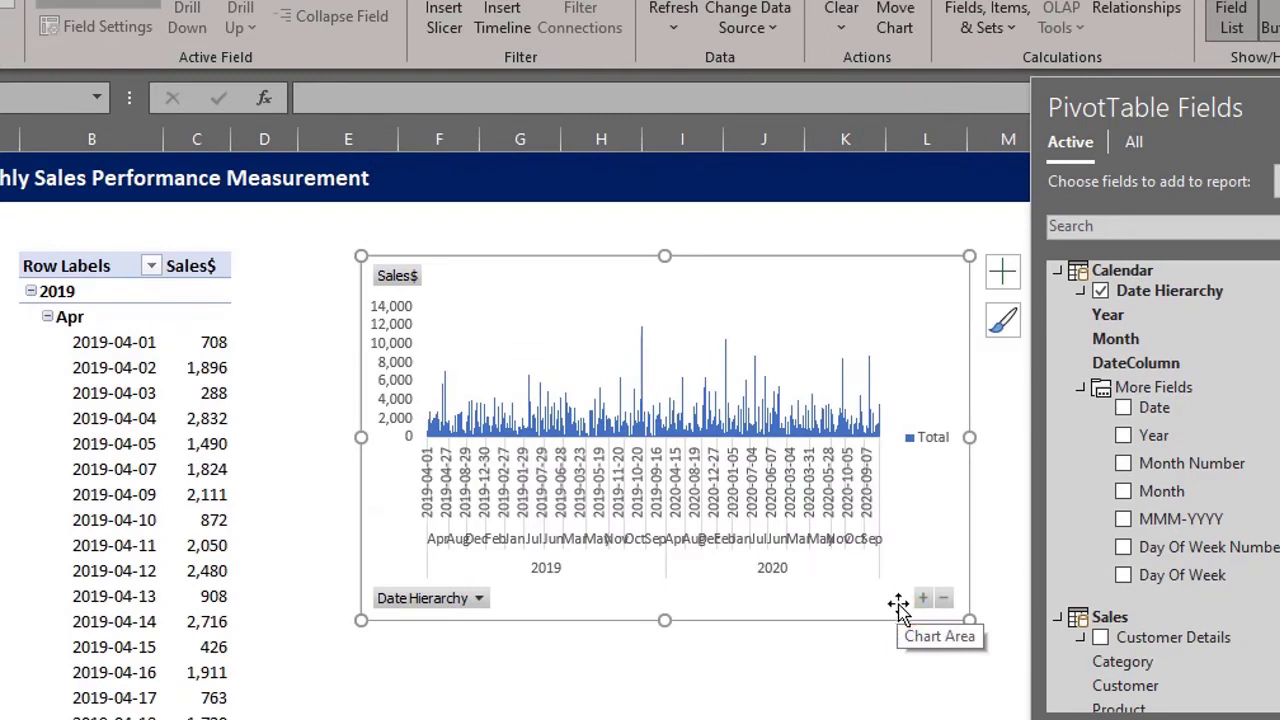
click(940, 598)
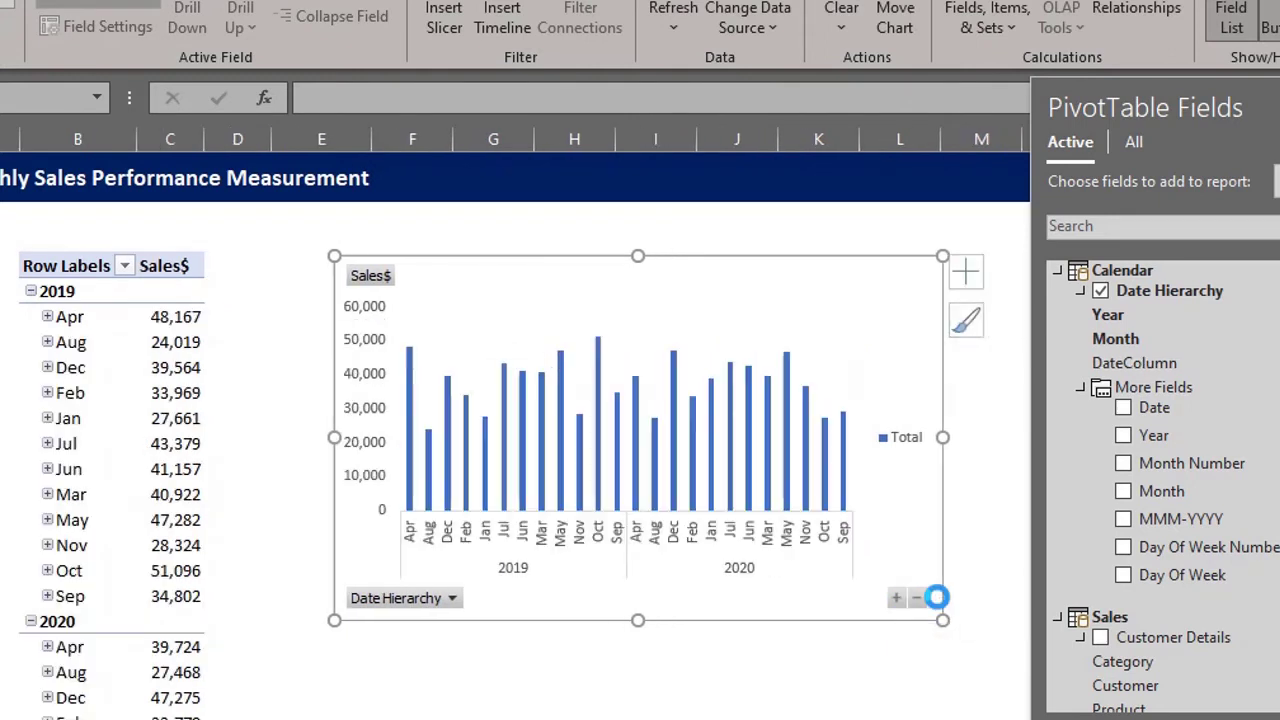
click(924, 600)
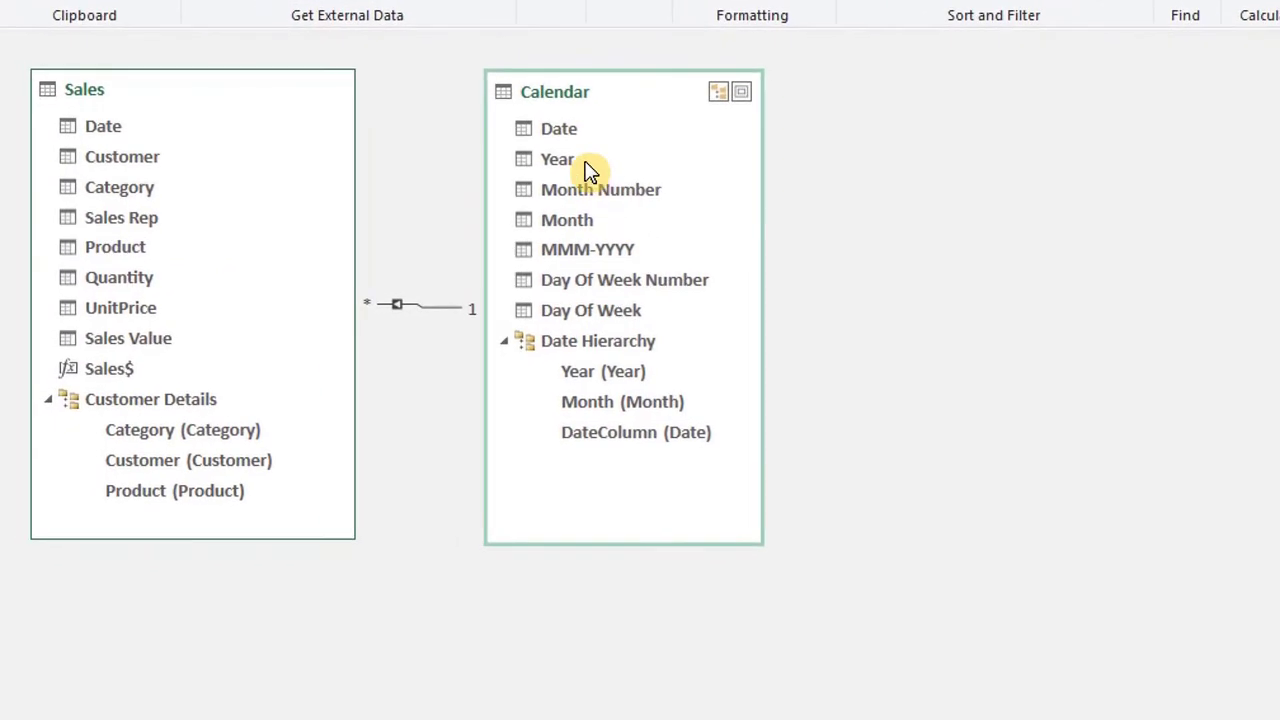
- In the Power Pivot diagram view, hide the Calendar table's Date and Month Number fields from client tools
click(563, 128)
right_click(563, 128)
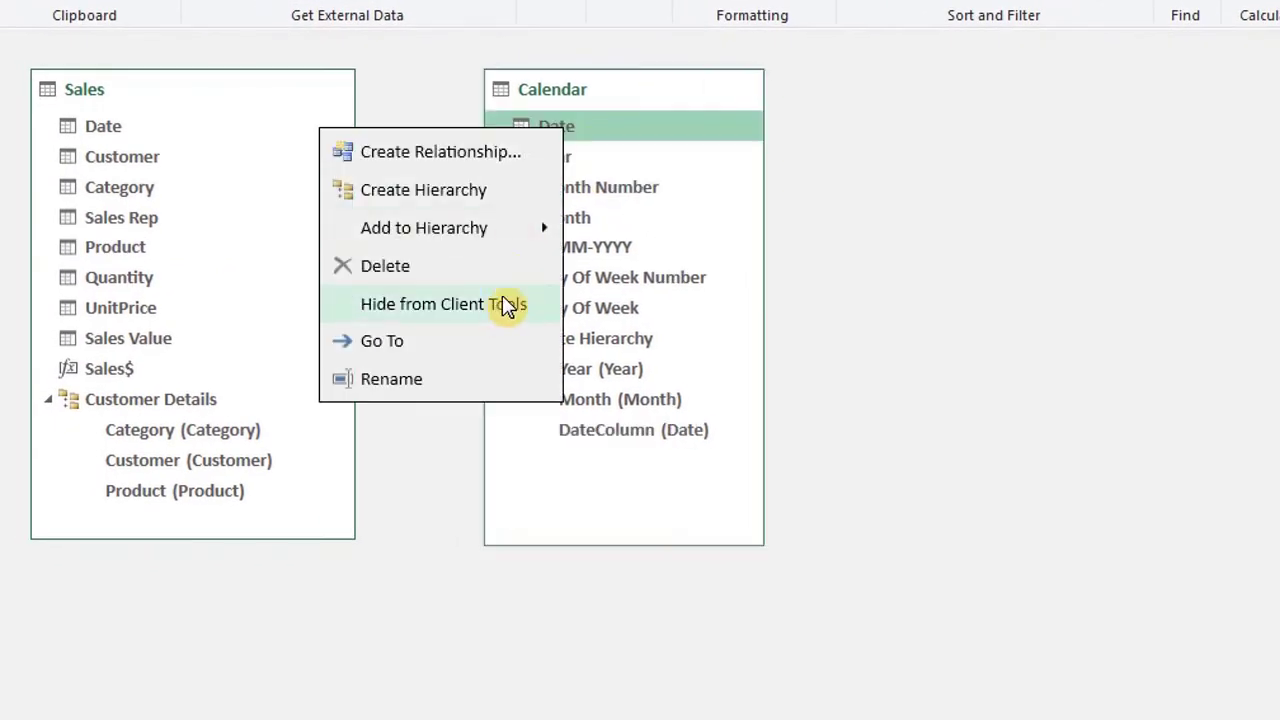
click(507, 296)
click(591, 187)
right_click(591, 187)
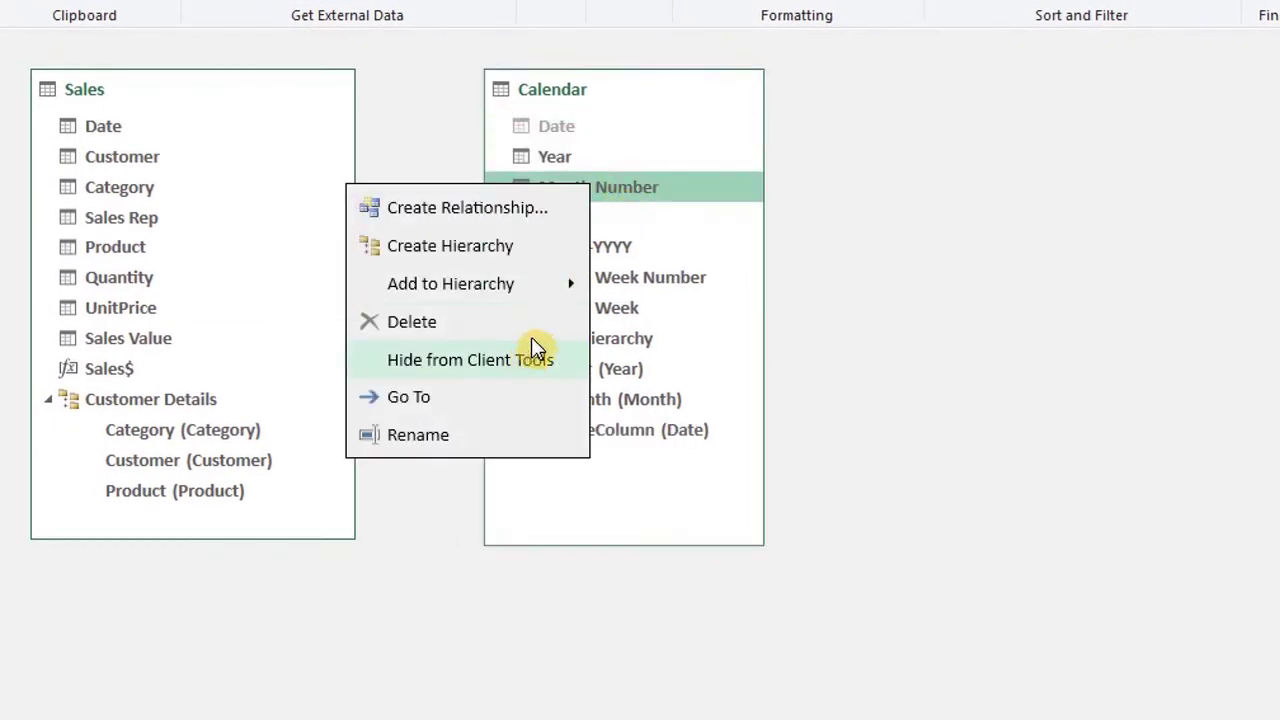
click(532, 355)
- Hide the Calendar table's MMM-YYYY, Day Of Week Number and Day Of Week fields from client tools
click(587, 252)
key(shift+Down)
key(shift+Down)
right_click(625, 268)
click(540, 404)
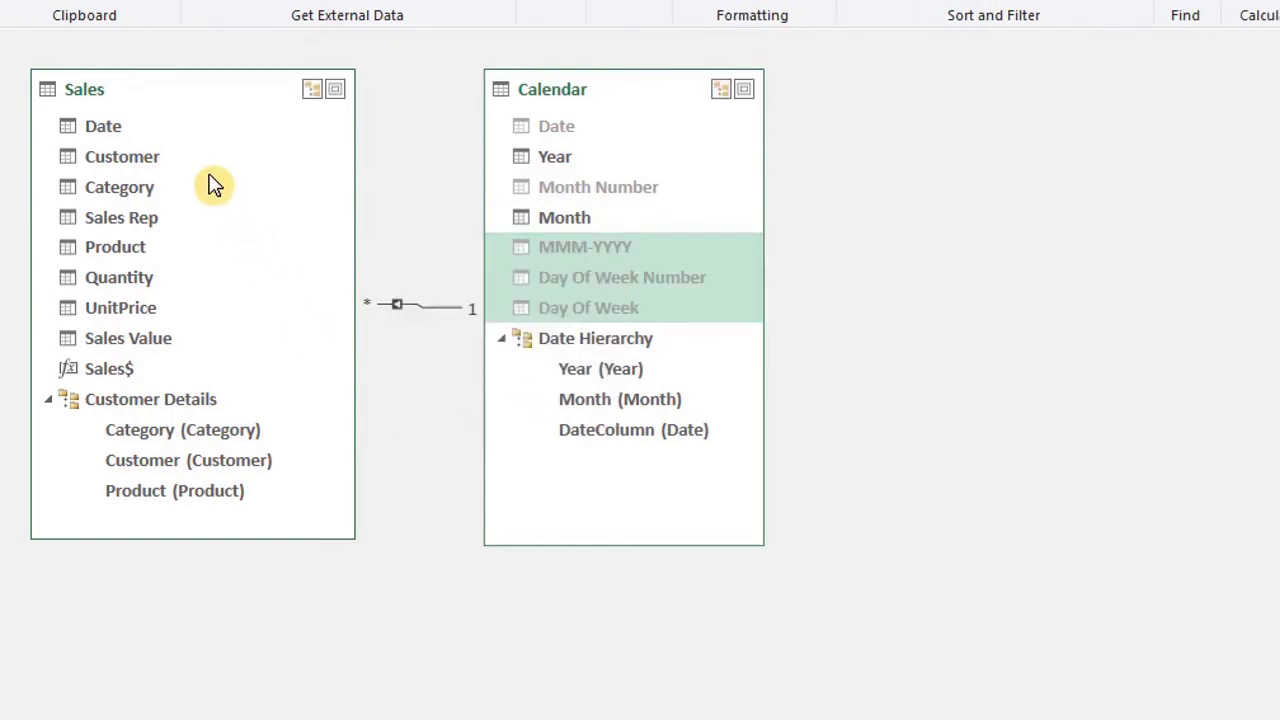
- Hide all Sales table columns except Sales Rep from client tools, leaving the Sales$ measure and the hierarchy available
click(125, 129)
shift+click(128, 338)
ctrl+click(121, 217)
right_click(196, 297)
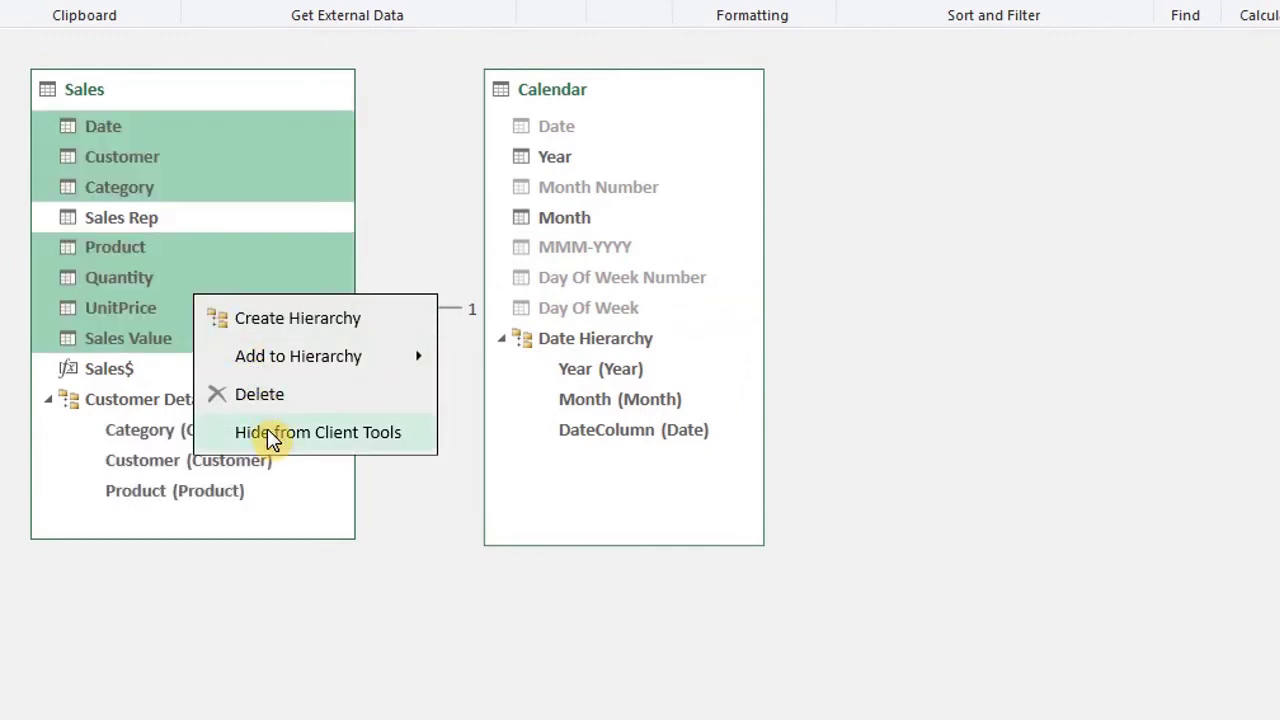
click(280, 438)
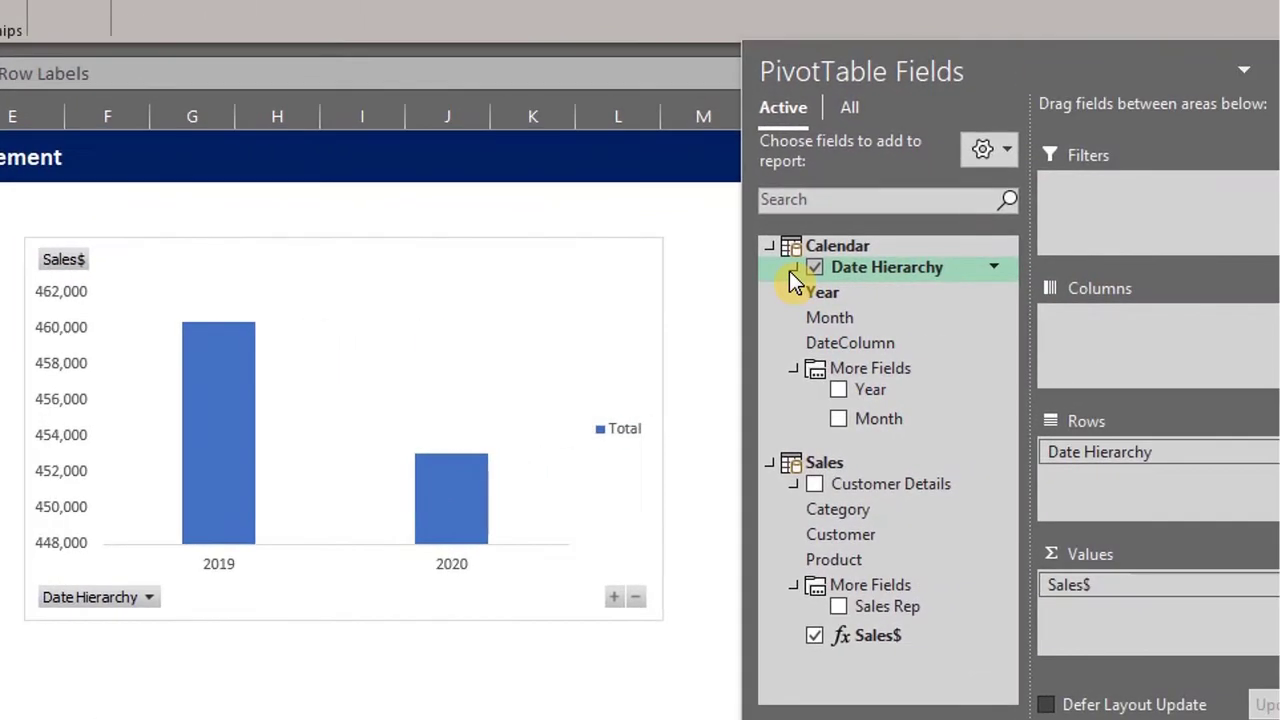
- Back in the worksheet's PivotTable, replace the Date Hierarchy with Month in the rows and add Sales Rep as a report filter
click(838, 268)
click(791, 411)
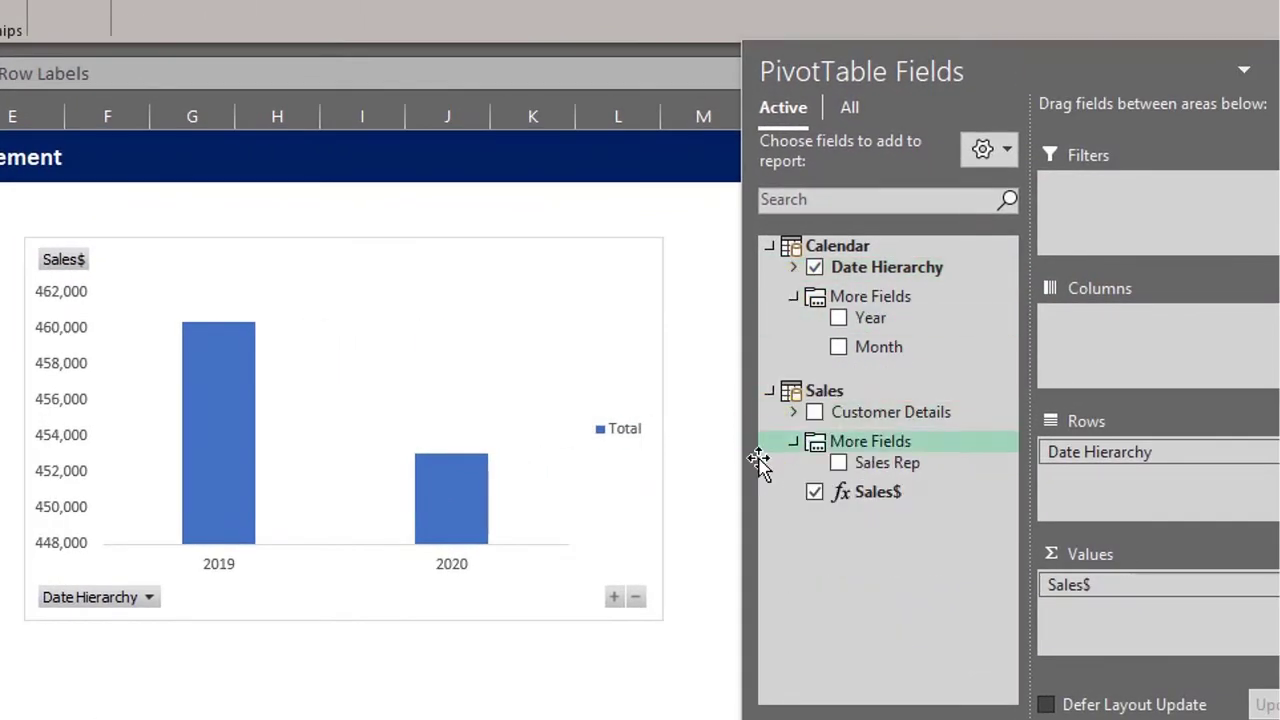
click(814, 267)
drag(894, 349, 1120, 457)
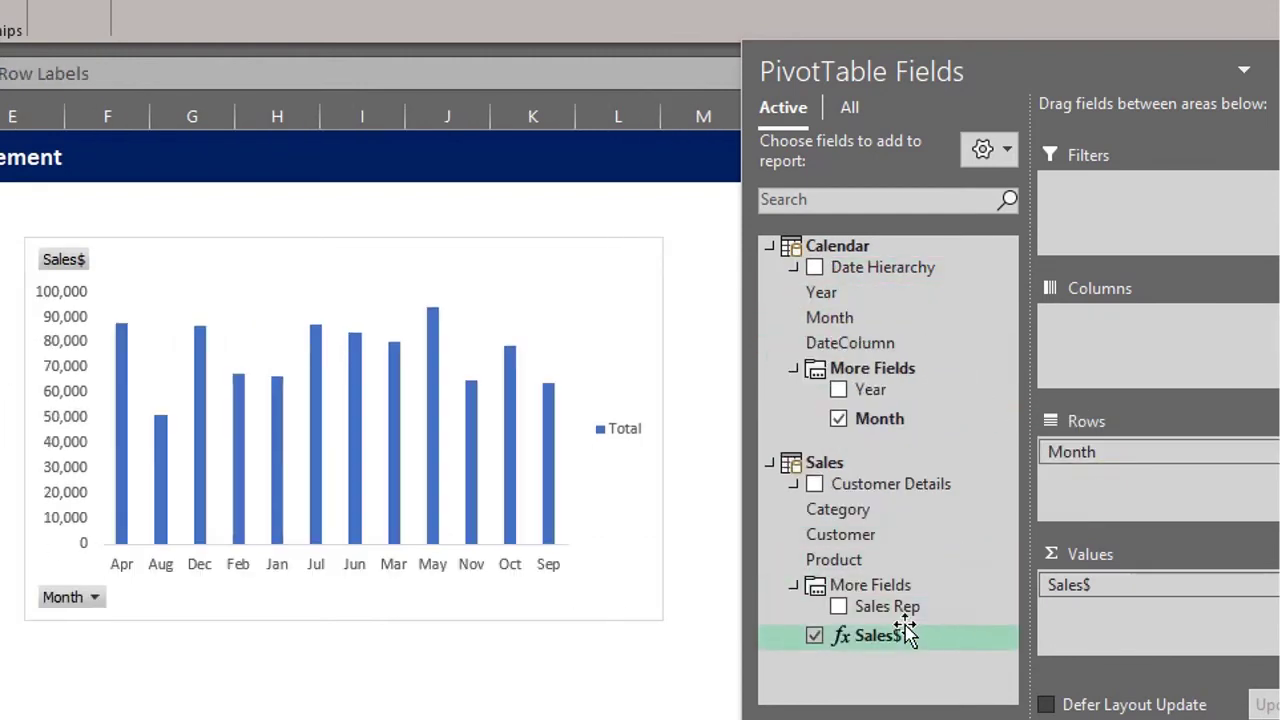
drag(894, 608, 1100, 229)
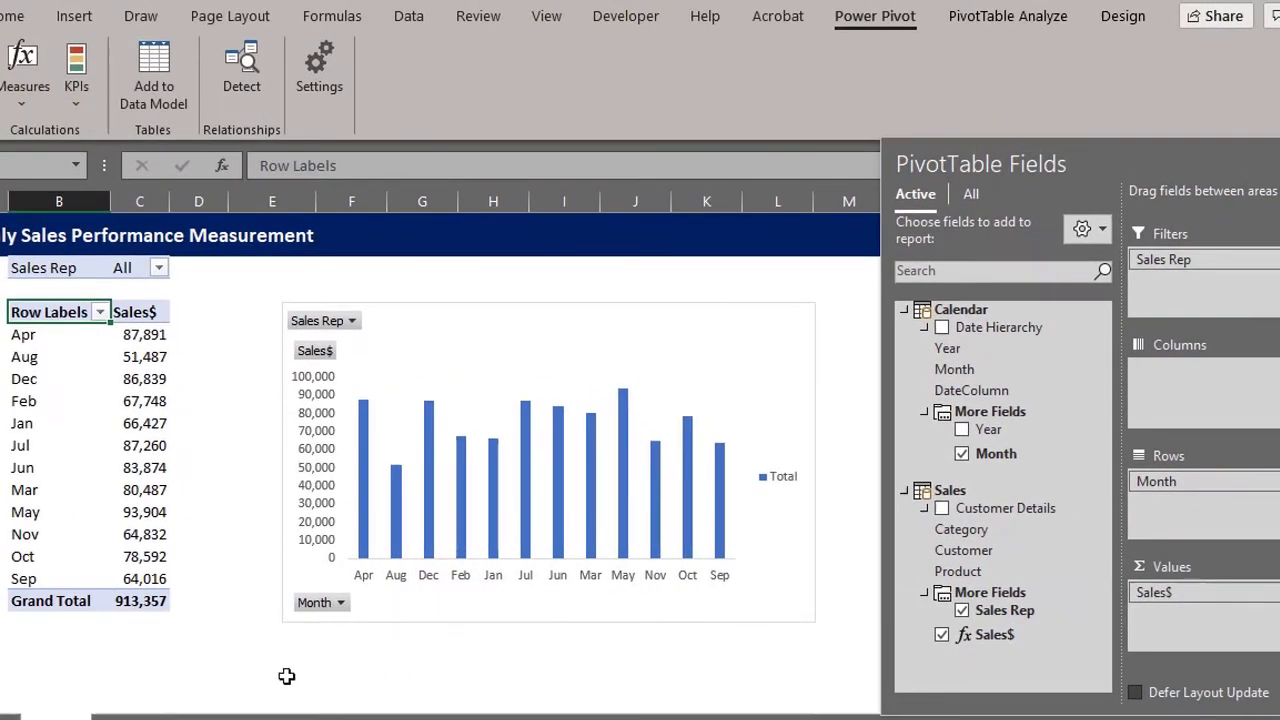
- Start a new KPI based on the Sales$ measure with an absolute target value of 10000
click(79, 104)
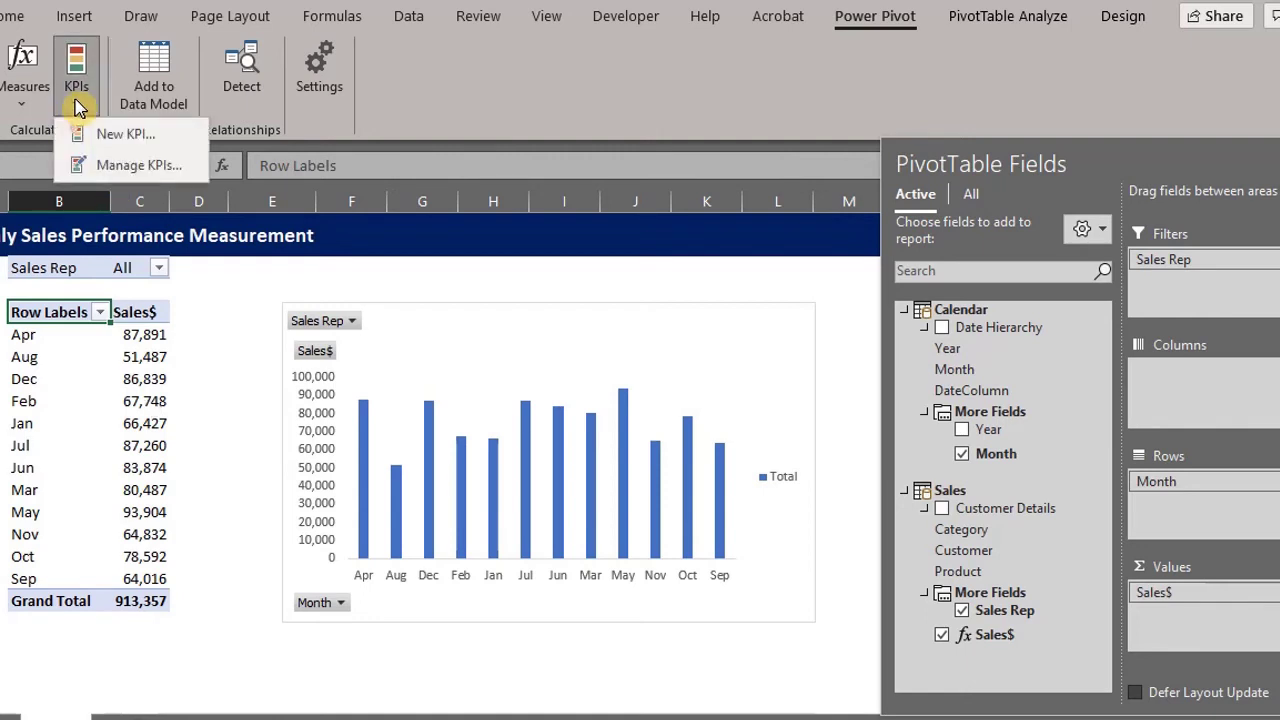
click(108, 138)
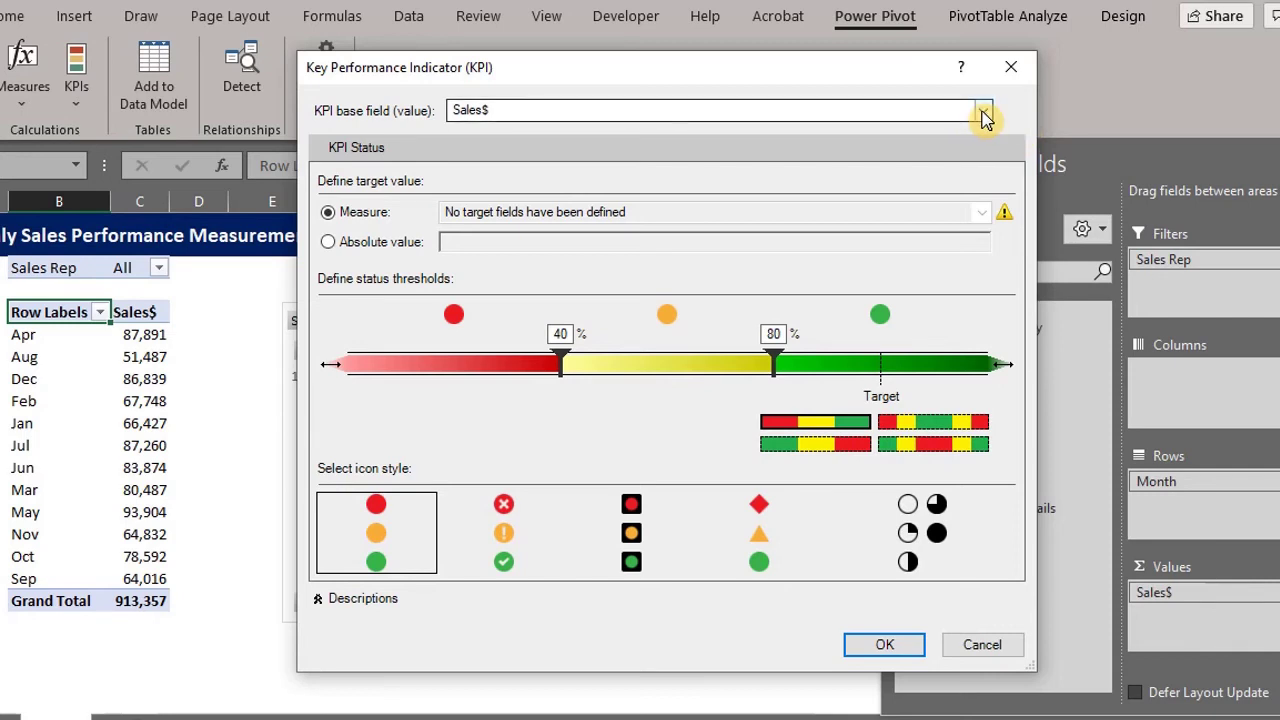
click(983, 112)
click(983, 118)
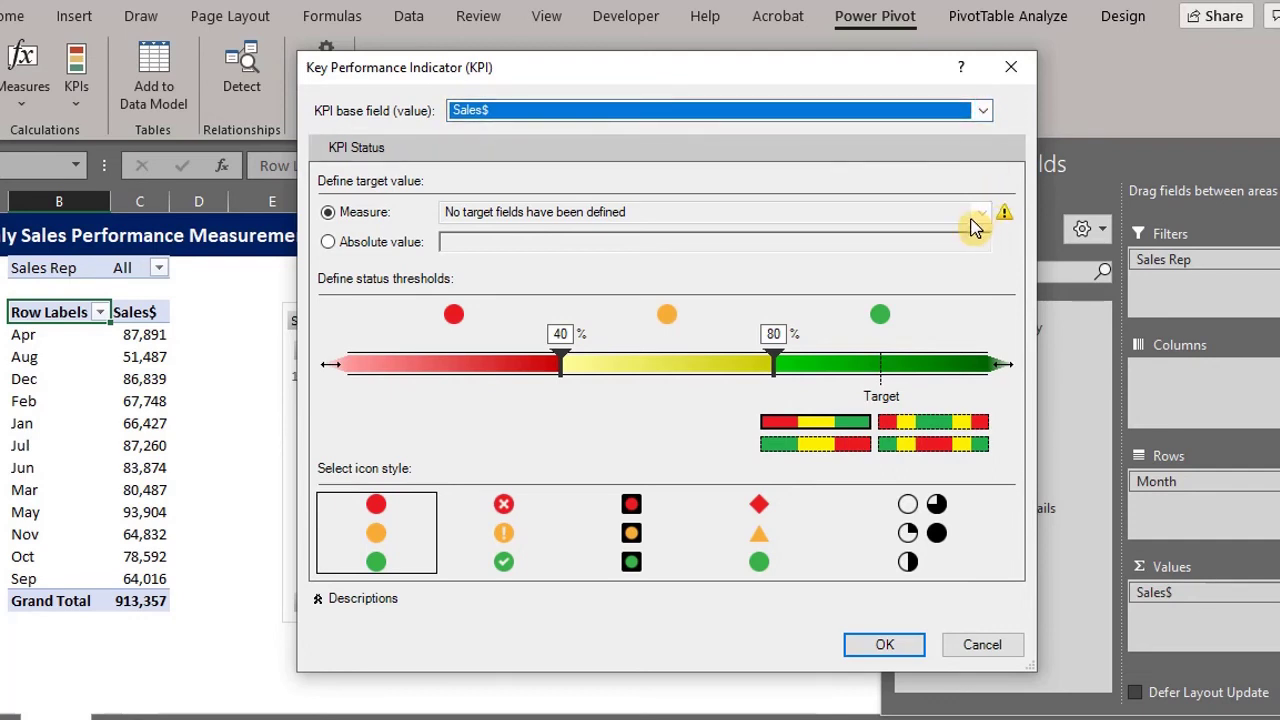
click(332, 250)
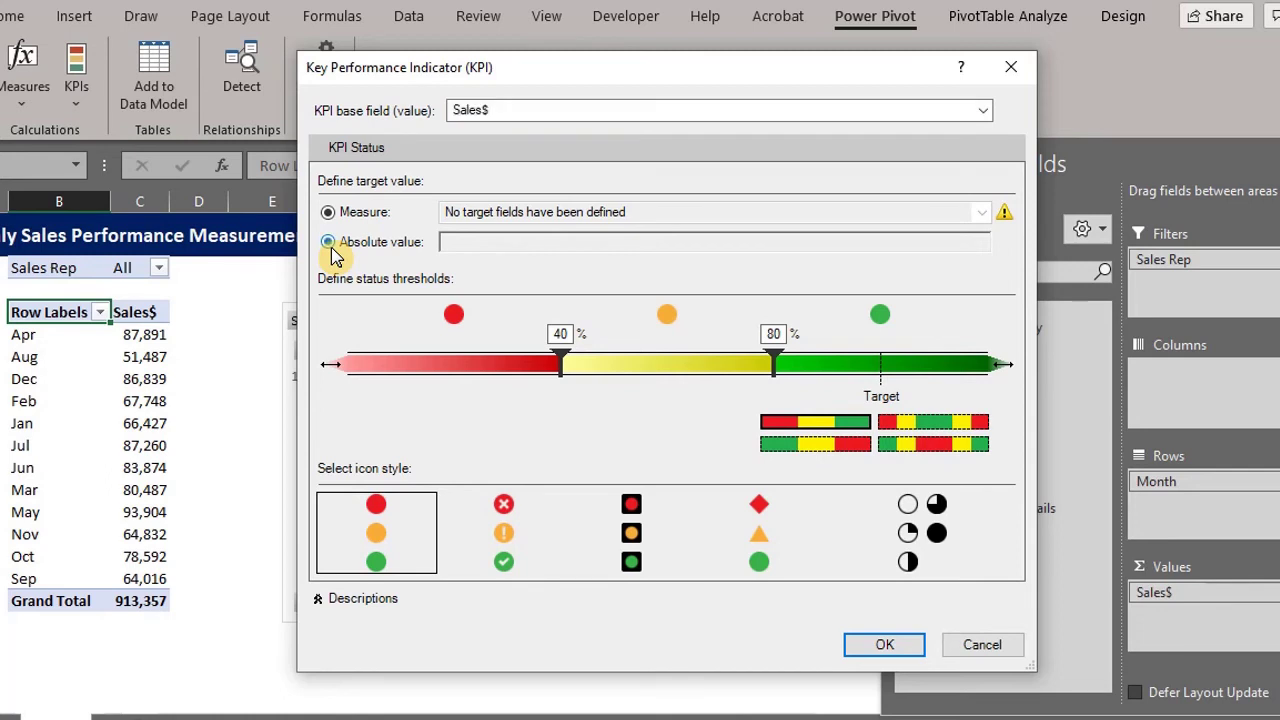
text(10000)
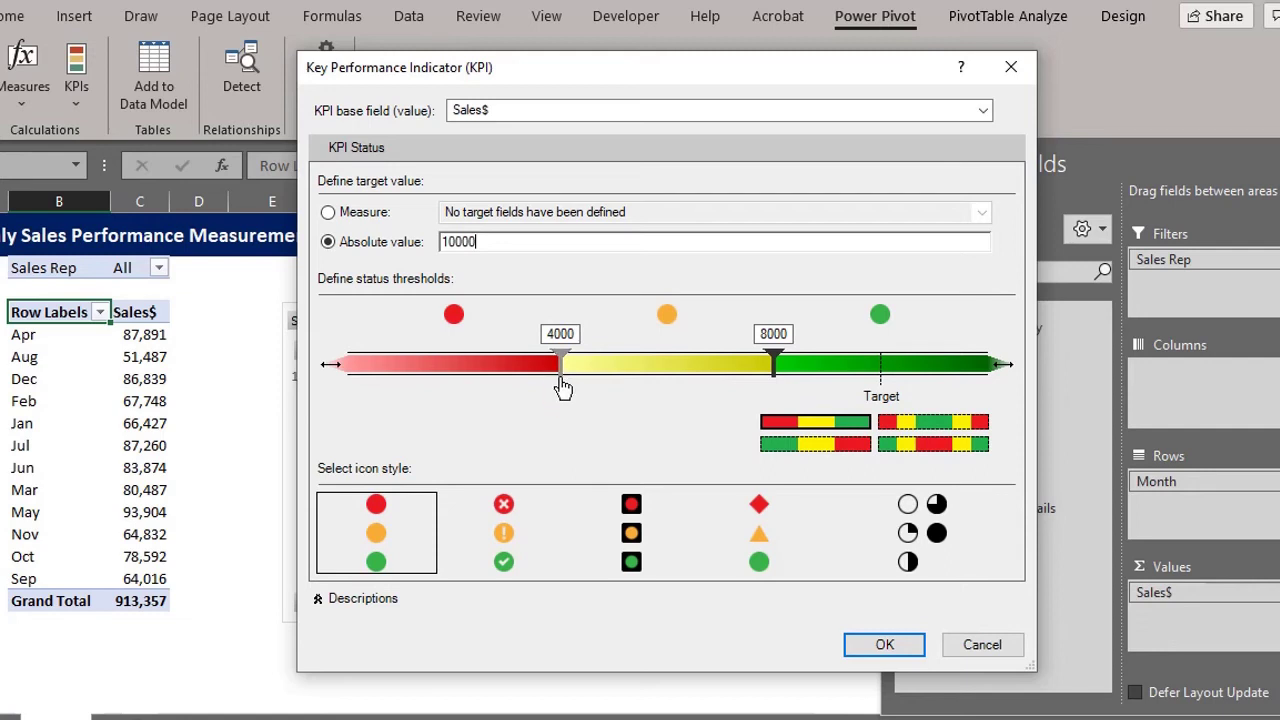
- Set the KPI's status thresholds to 7000 and 9999 and create the KPI
drag(561, 386, 588, 382)
double_click(598, 336)
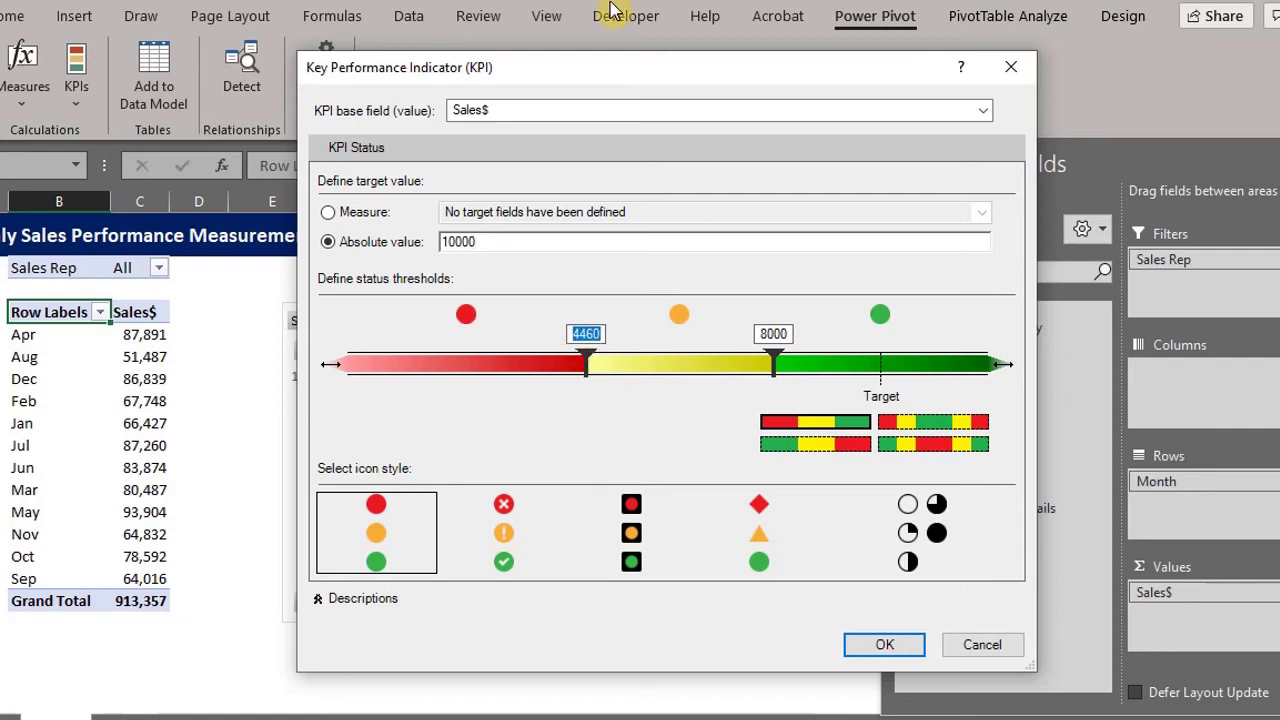
text(7000)
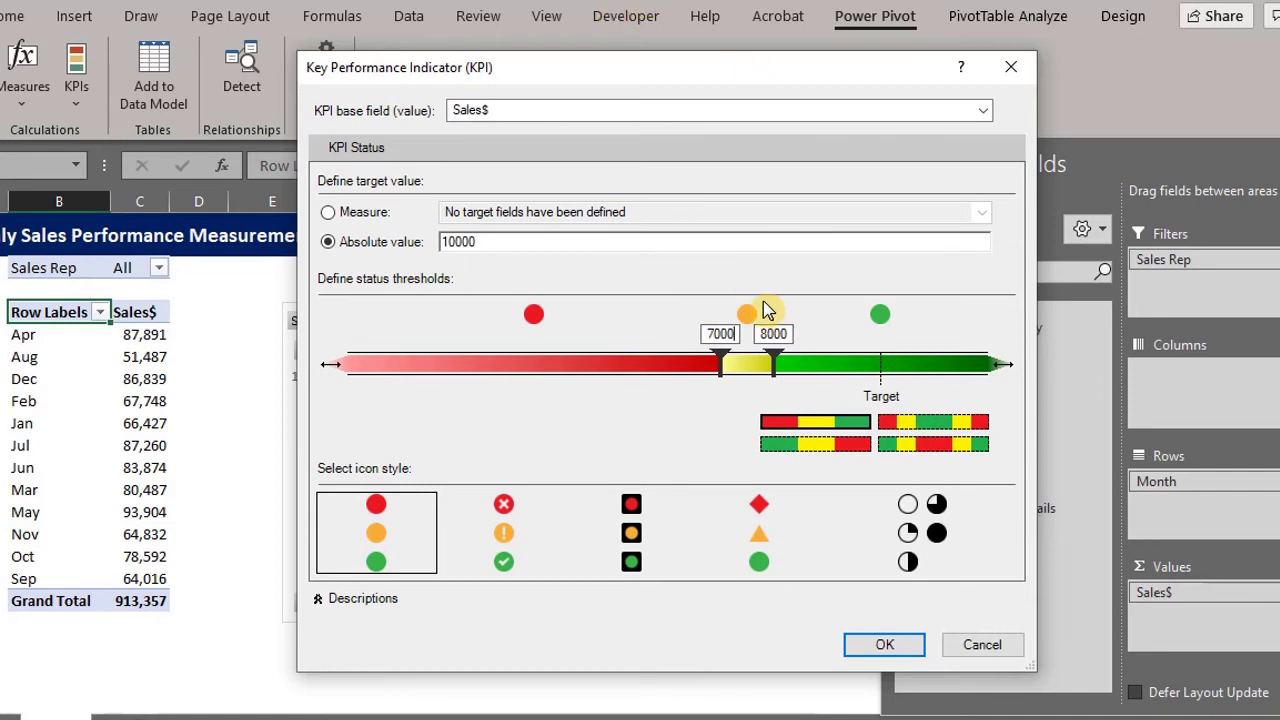
click(775, 333)
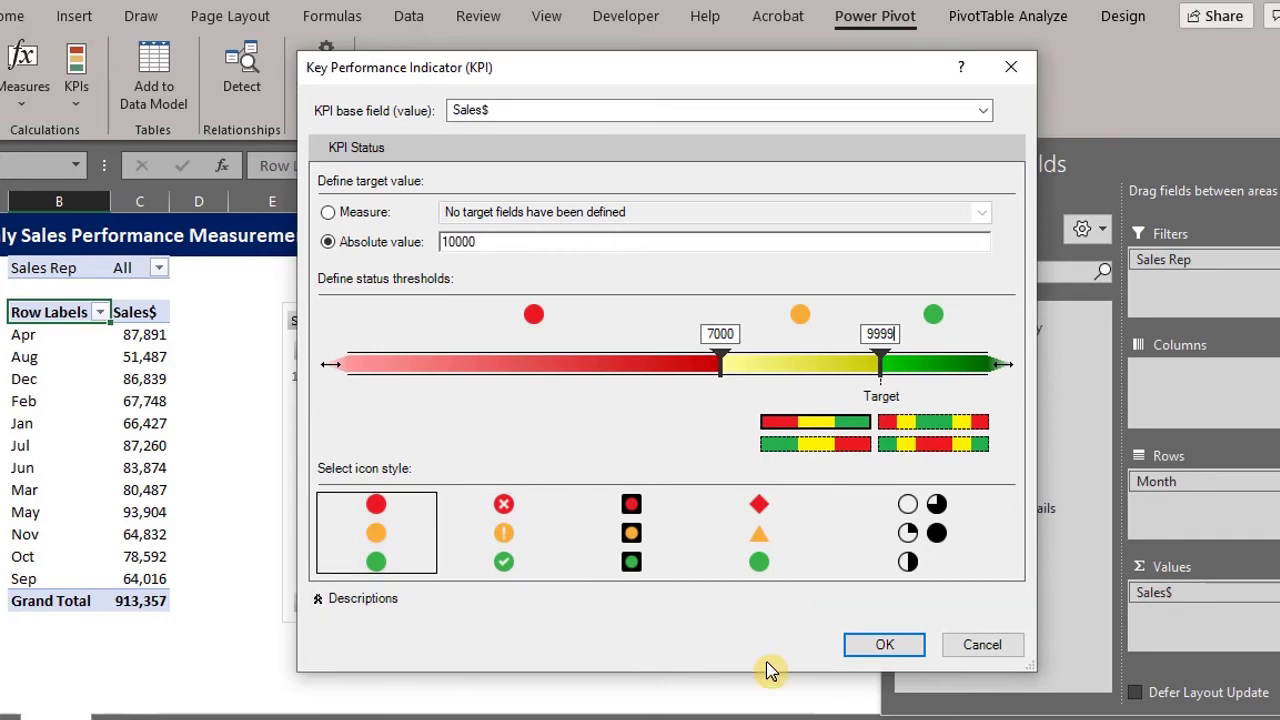
click(903, 650)
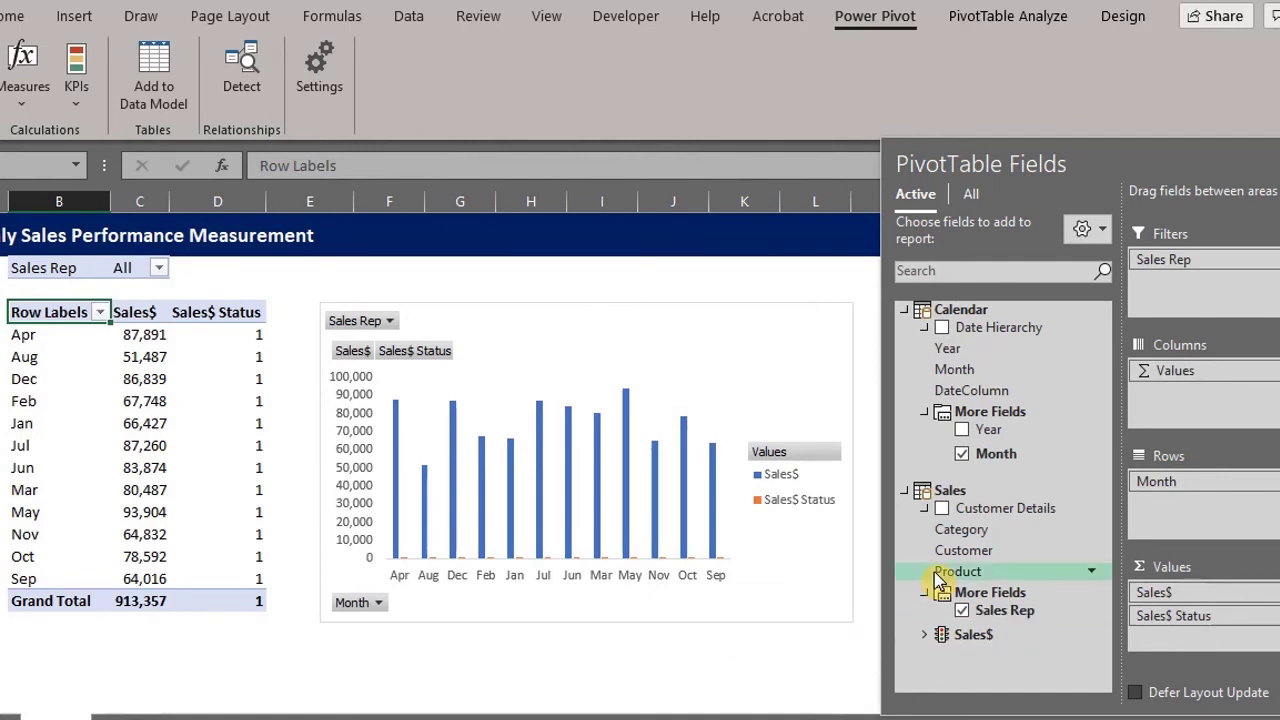
- Remove the Sales$ KPI's Status from the PivotTable values and add it back so it displays as icons
click(924, 508)
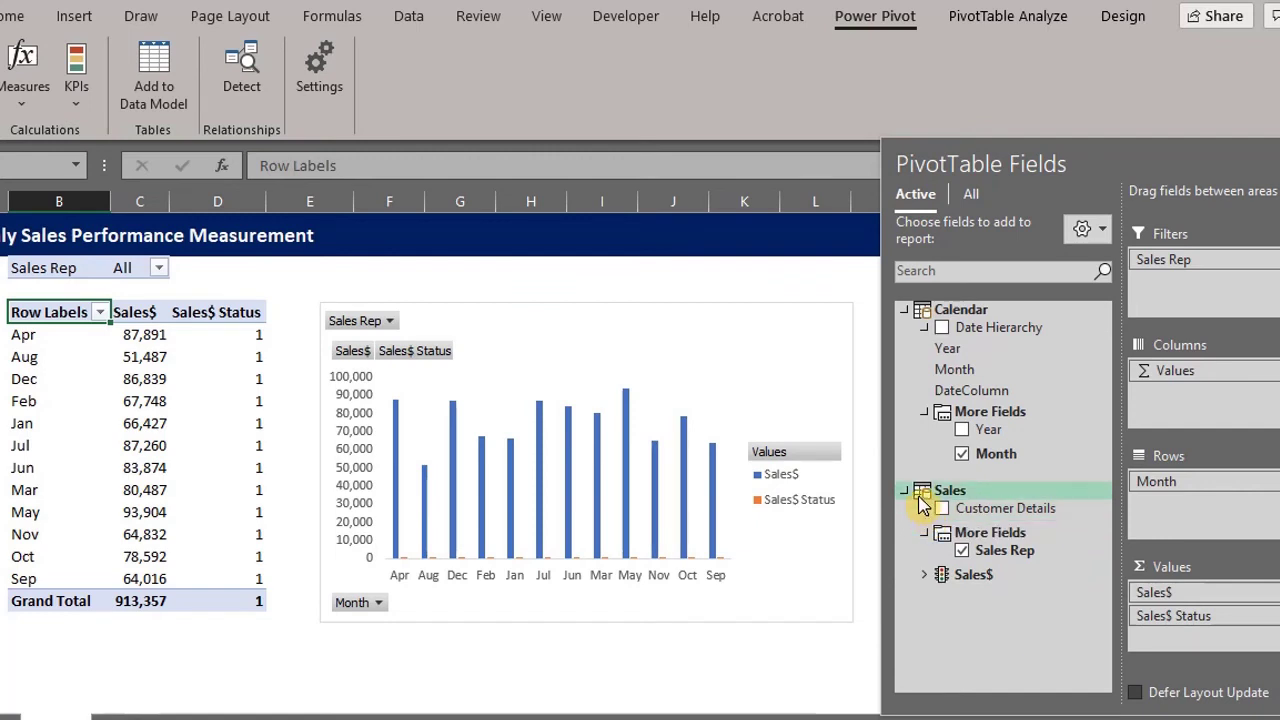
click(923, 330)
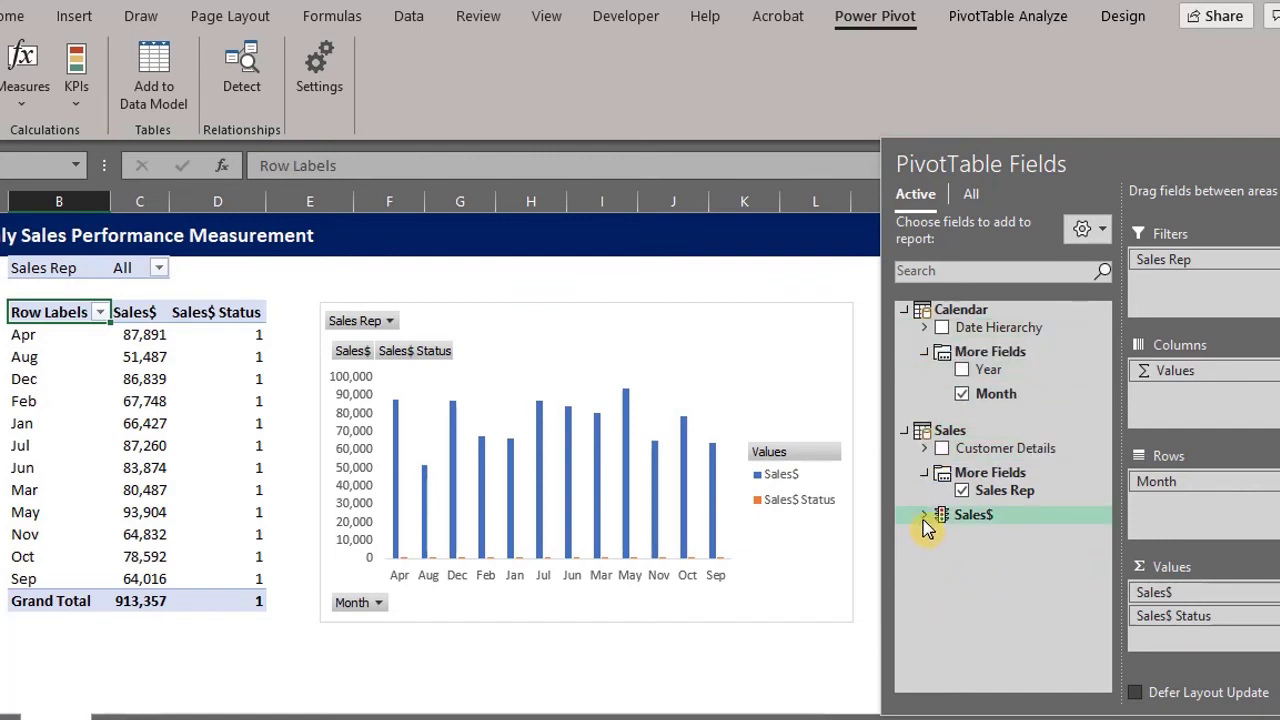
click(924, 516)
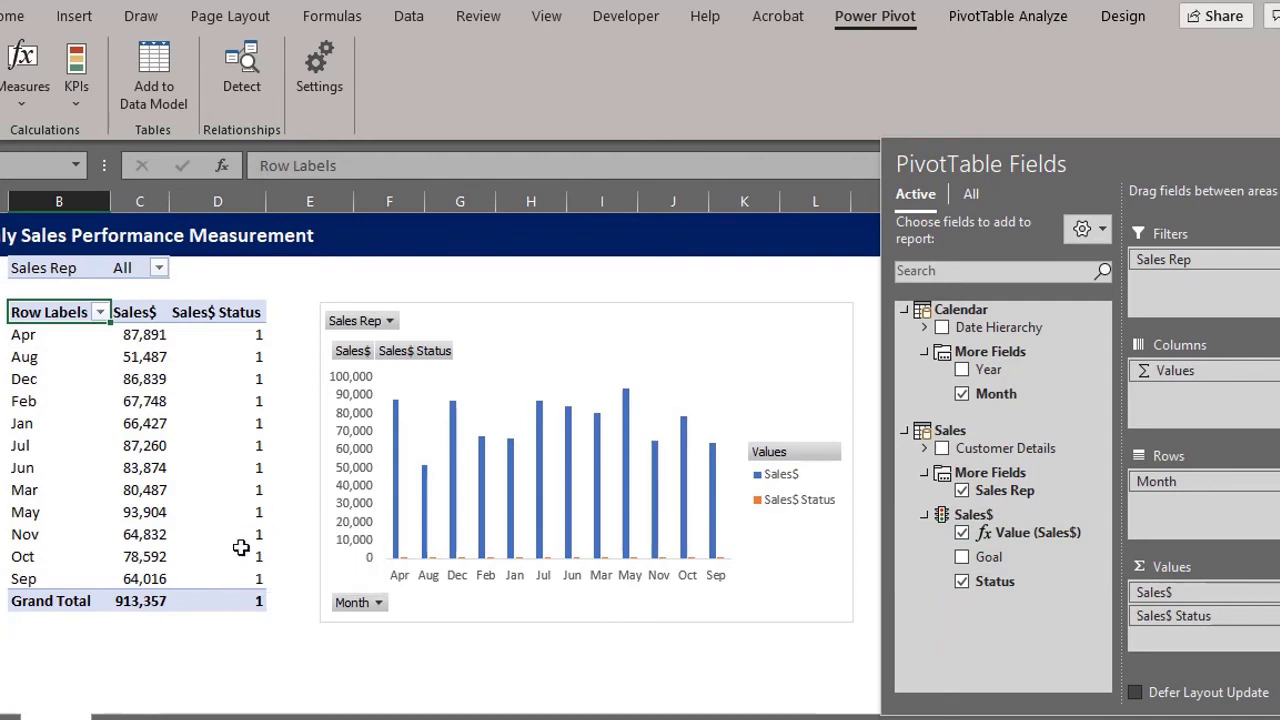
click(962, 582)
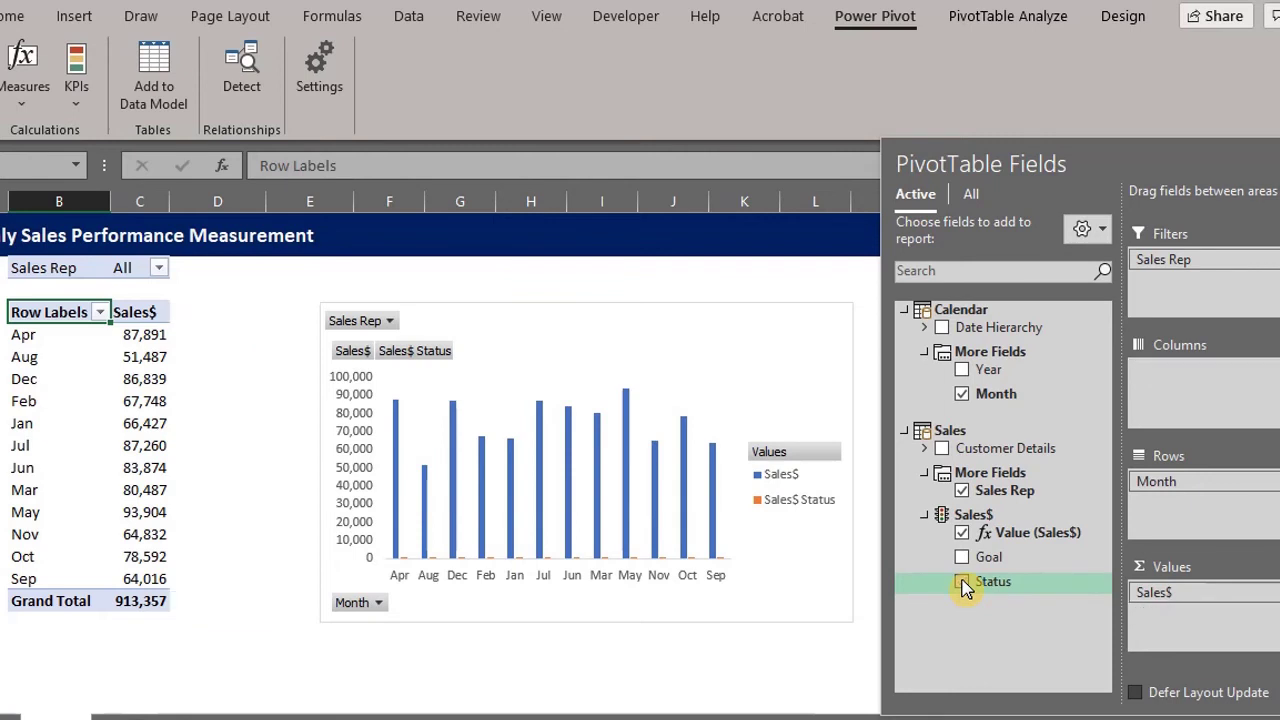
click(963, 584)
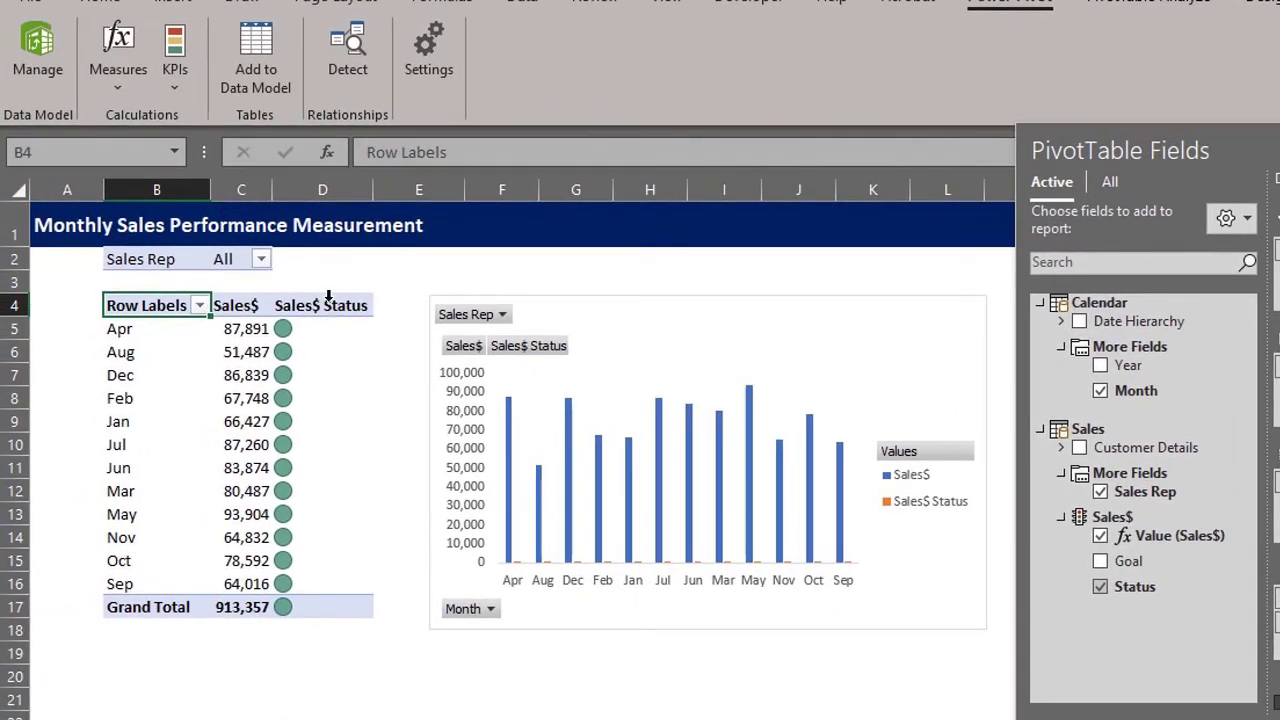
- Rename the PivotTable's Sales$ Status column header to Status
click(332, 303)
drag(415, 152, 362, 152)
key(BackSpace)
key(Return)
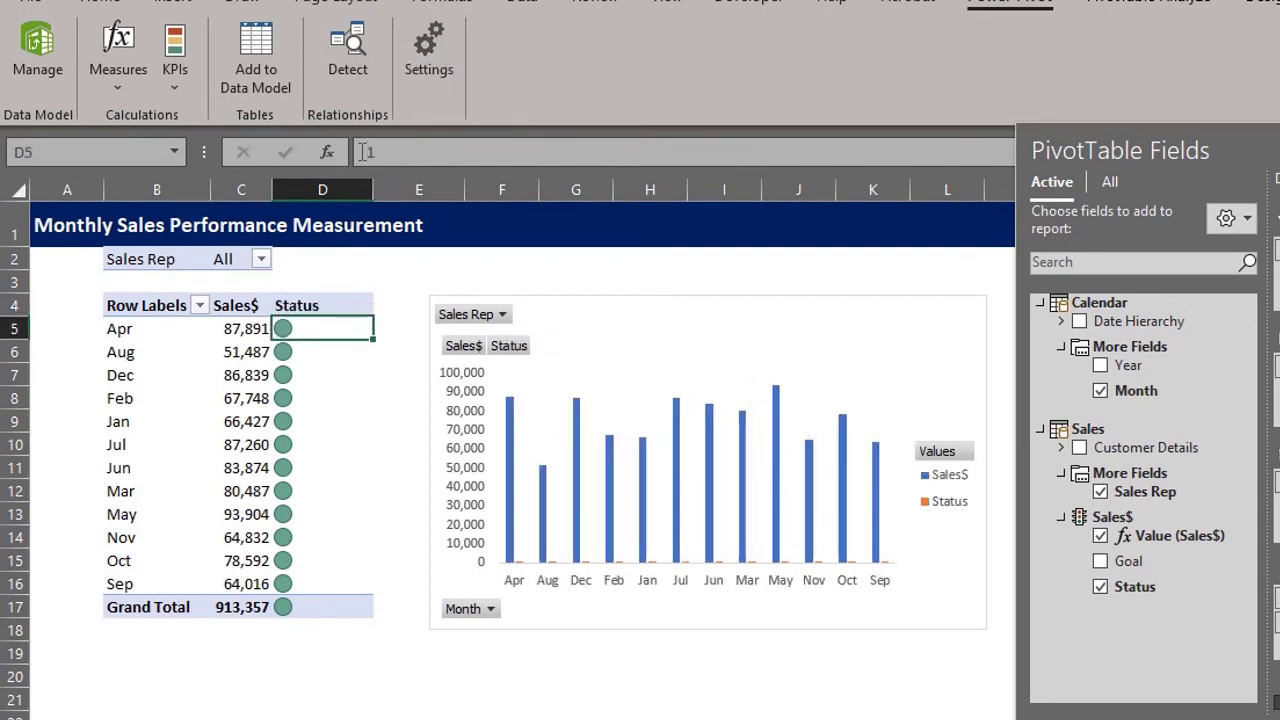
- Sort the PivotTable's month row labels in ascending order, from January to December
click(166, 330)
right_click(161, 330)
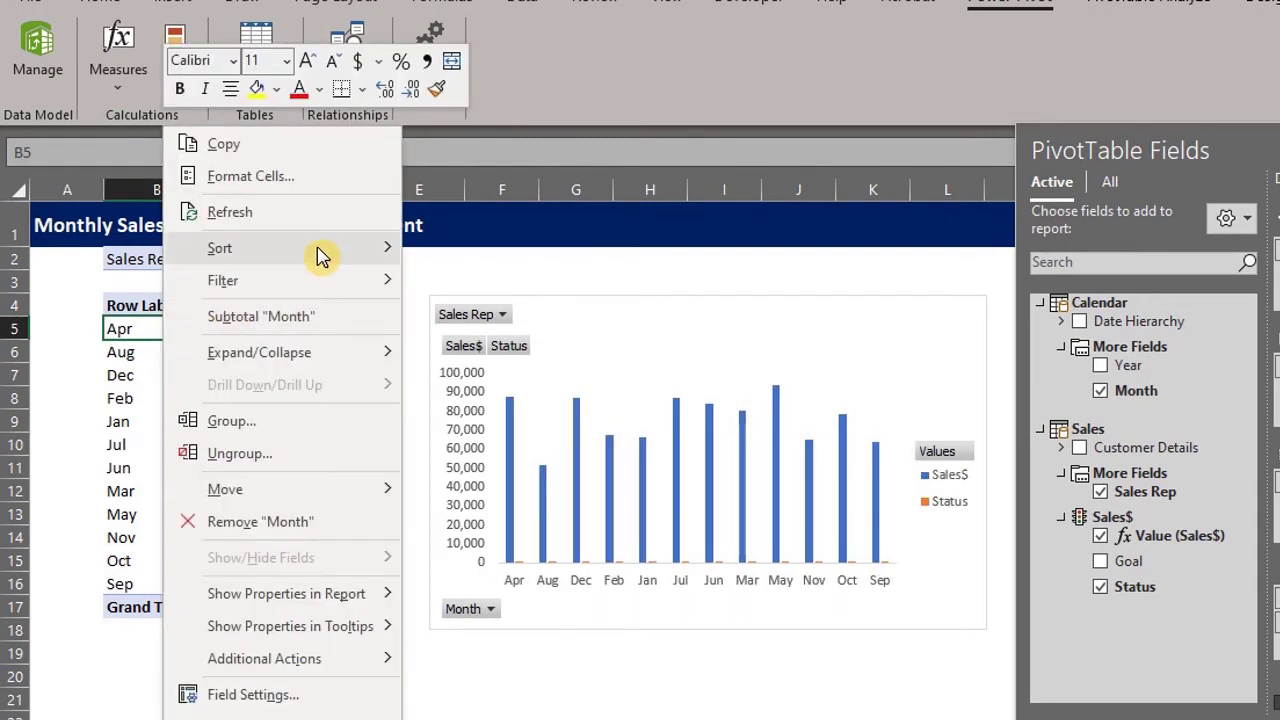
mouse_move(320, 251)
click(440, 252)
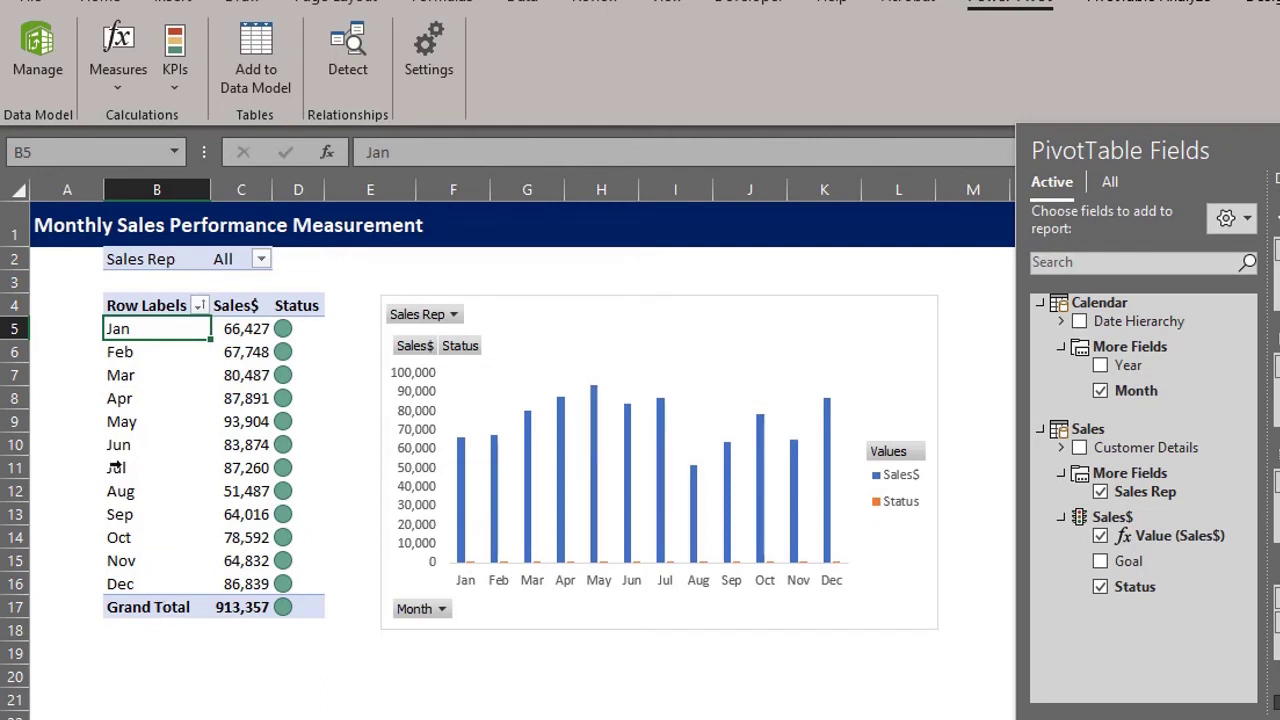
- Copy the whole PivotTable with its report filter and paste it below the original, starting at cell B20
drag(118, 259, 308, 607)
key(ctrl+c)
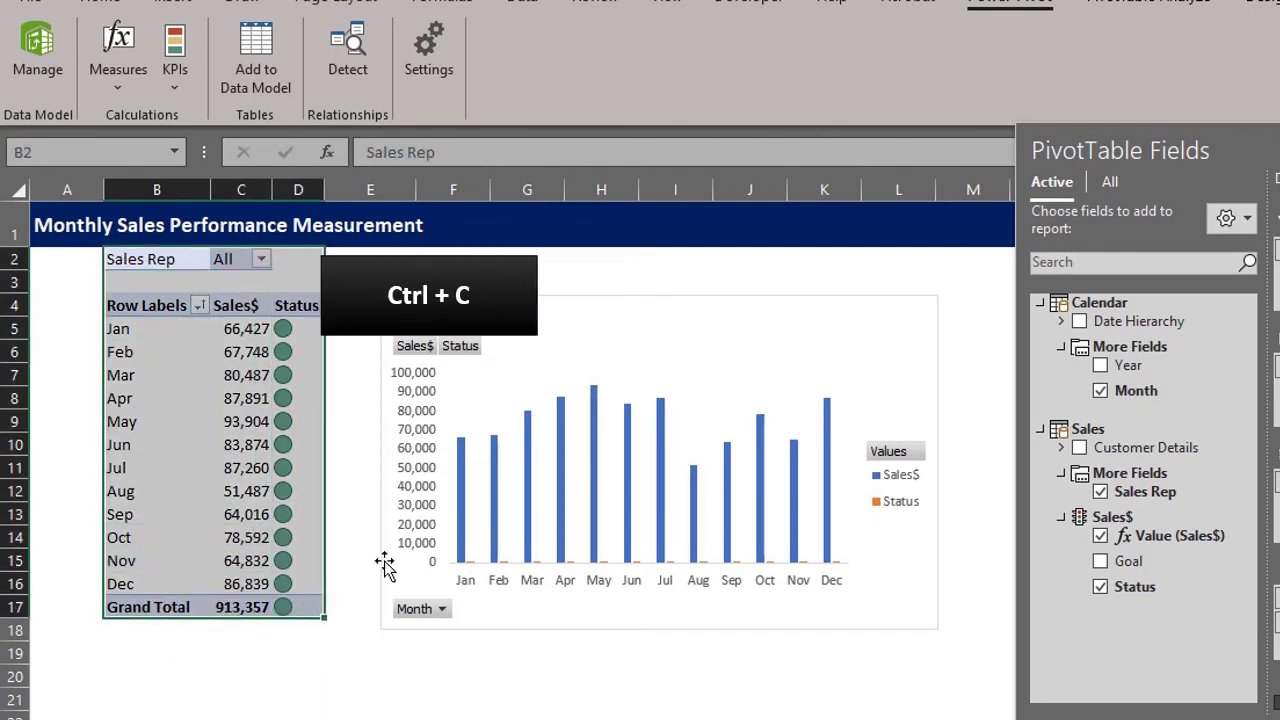
click(205, 677)
key(ctrl+v)
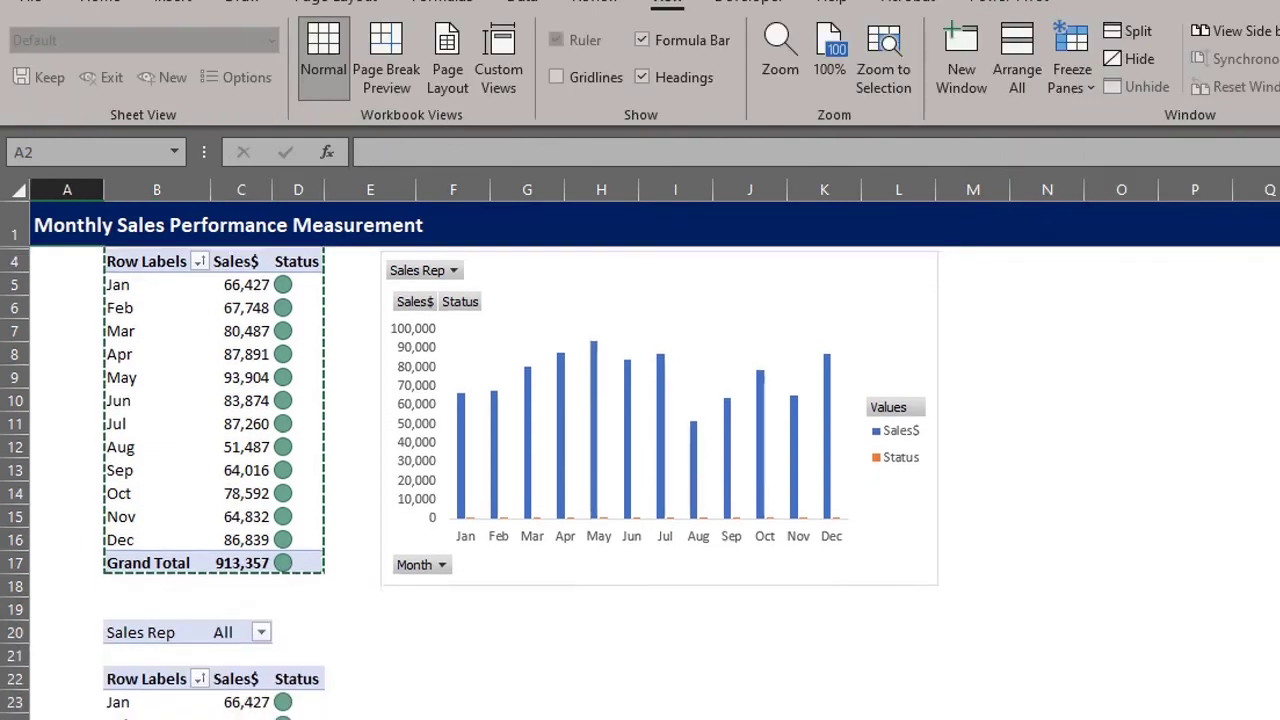
- Name the copied lower PivotTable KPIs
scroll(470, 480, down, 4)
scroll(470, 480, down, 1)
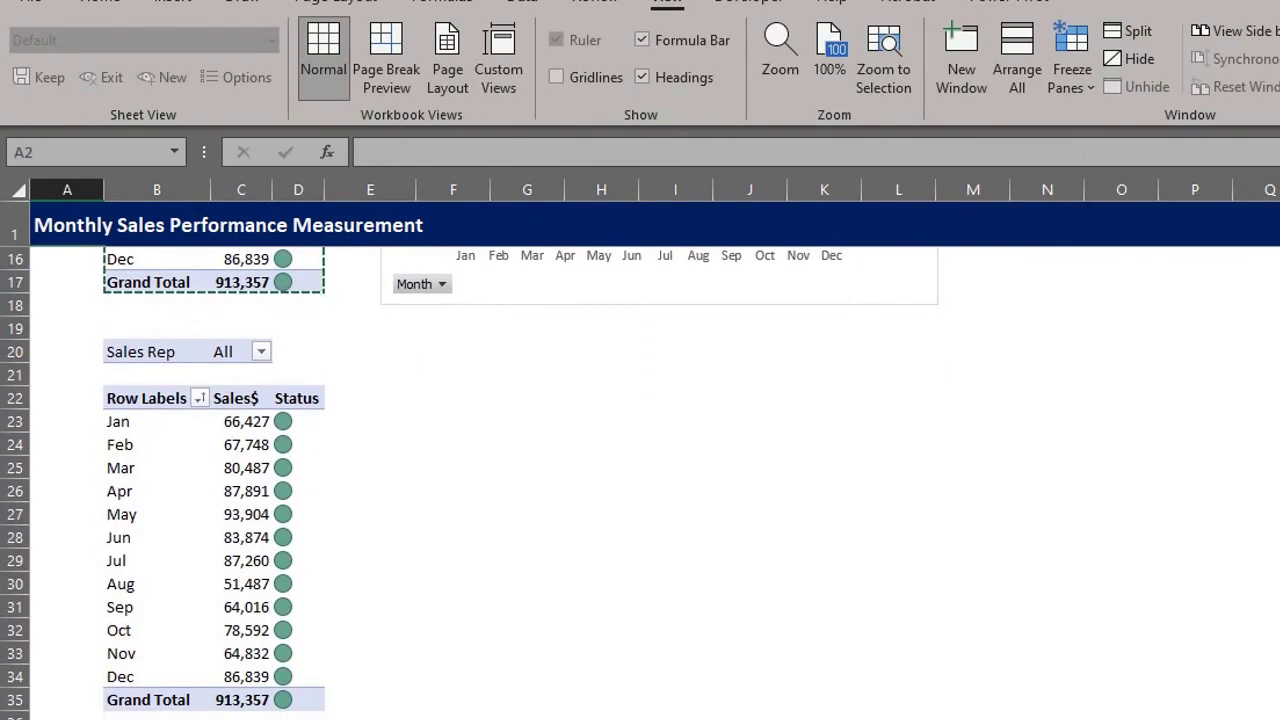
scroll(156, 400, down, 2)
click(150, 351)
click(86, 60)
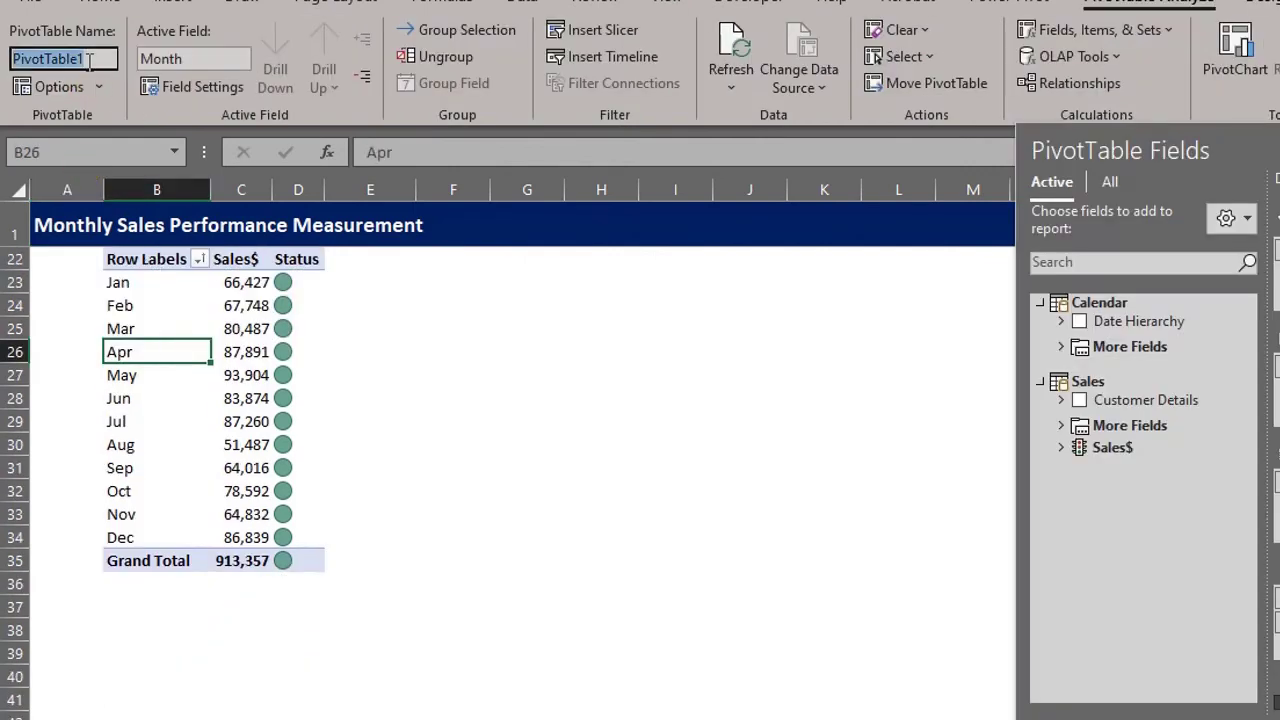
text(K)
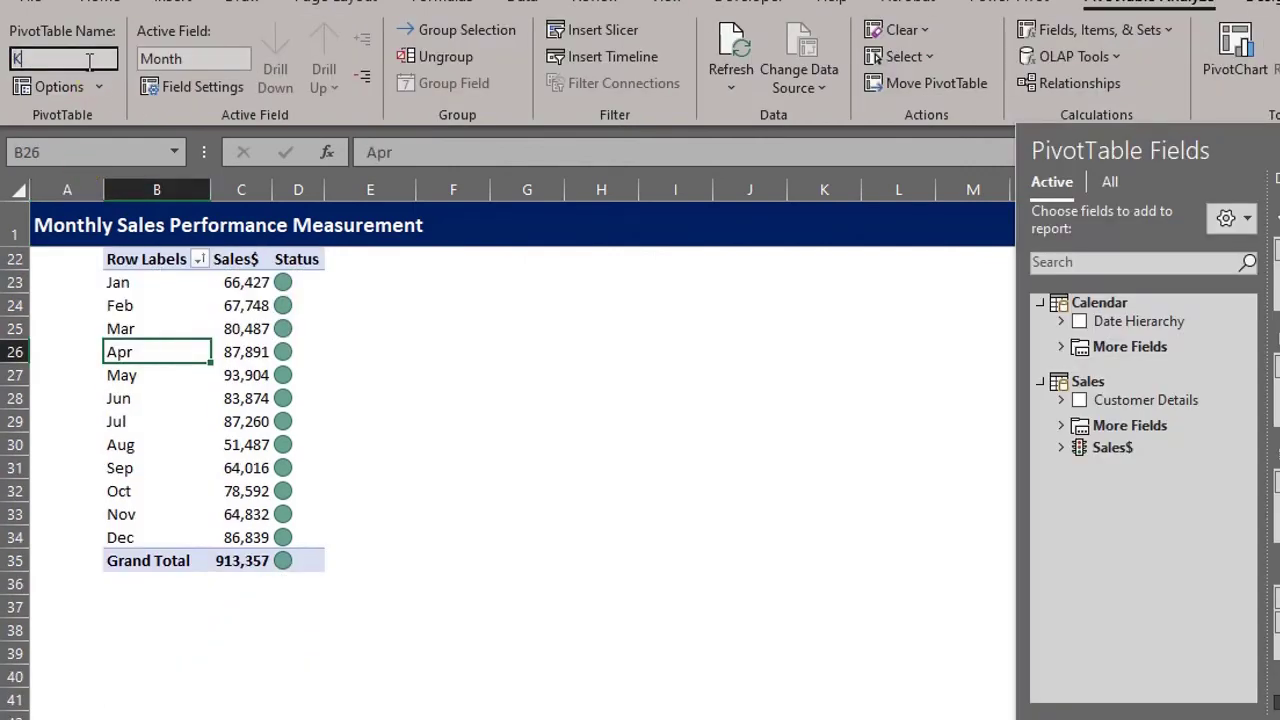
text(PIs)
key(Return)
- Name the original upper PivotTable Chart
scroll(250, 400, up, 7)
click(178, 398)
click(98, 60)
text(Chart)
key(Return)
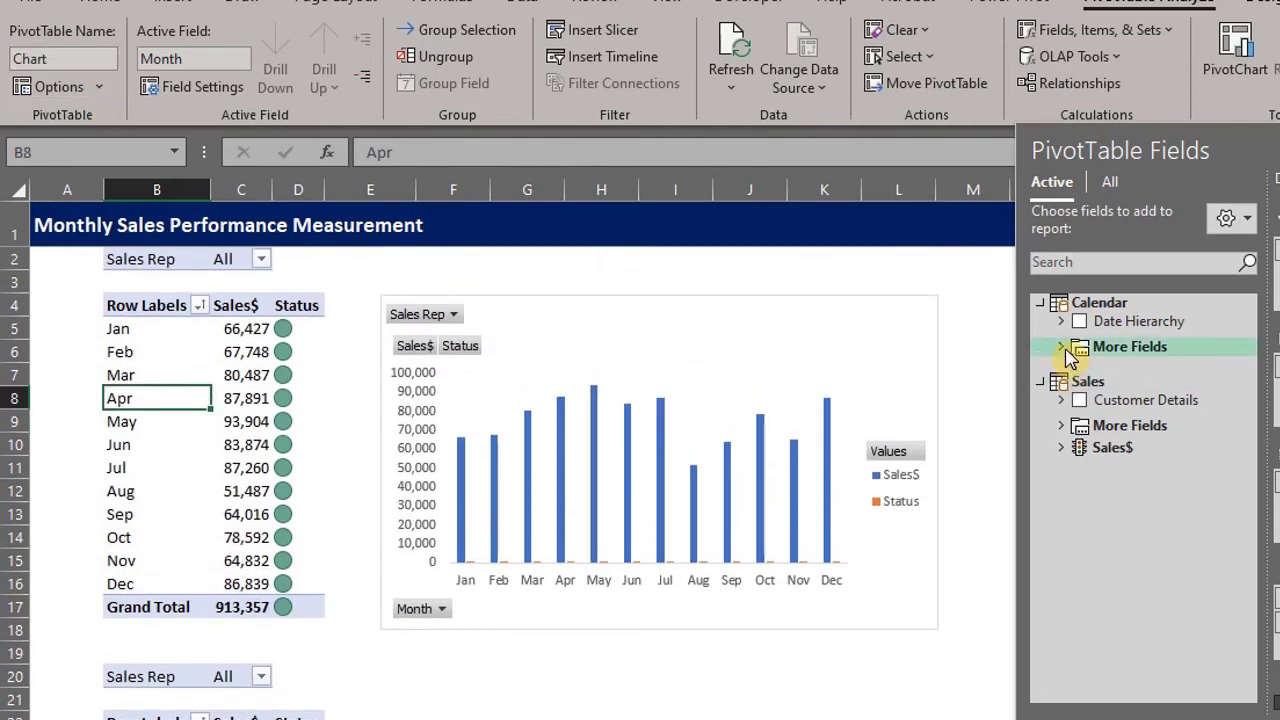
- Add slicers for the Year and Sales Rep fields to the upper PivotTable
click(1062, 347)
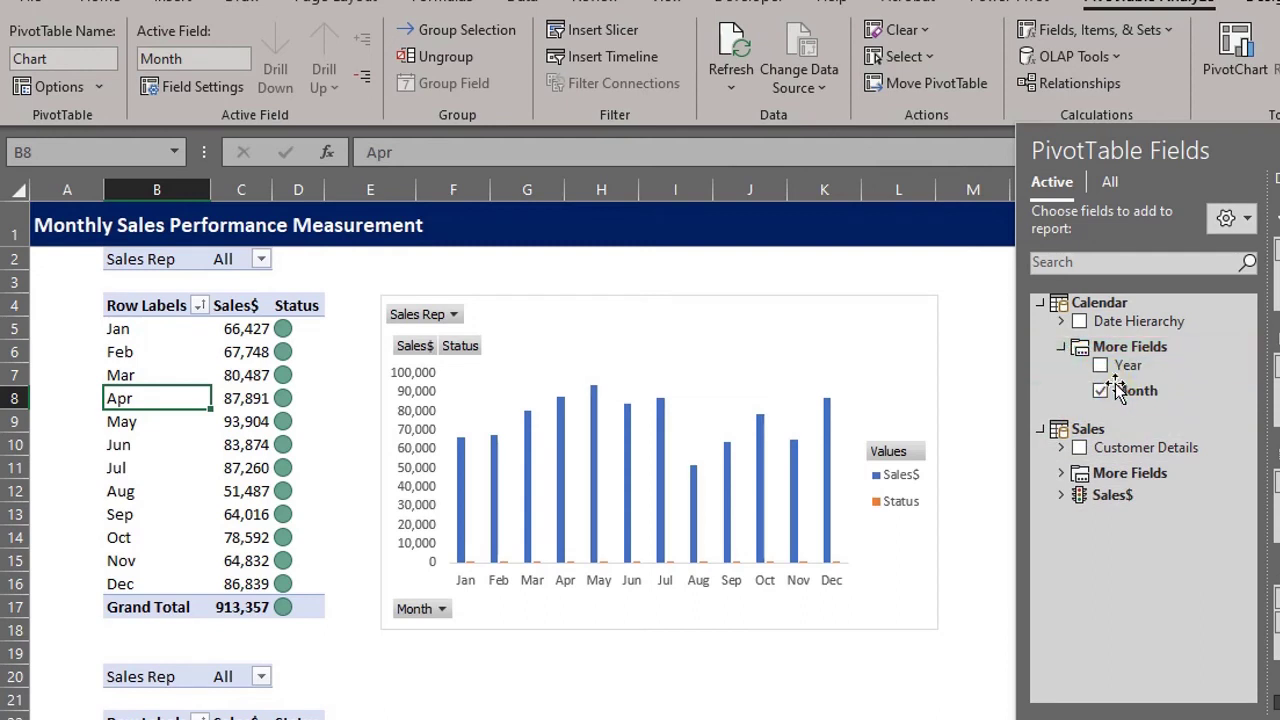
right_click(1128, 365)
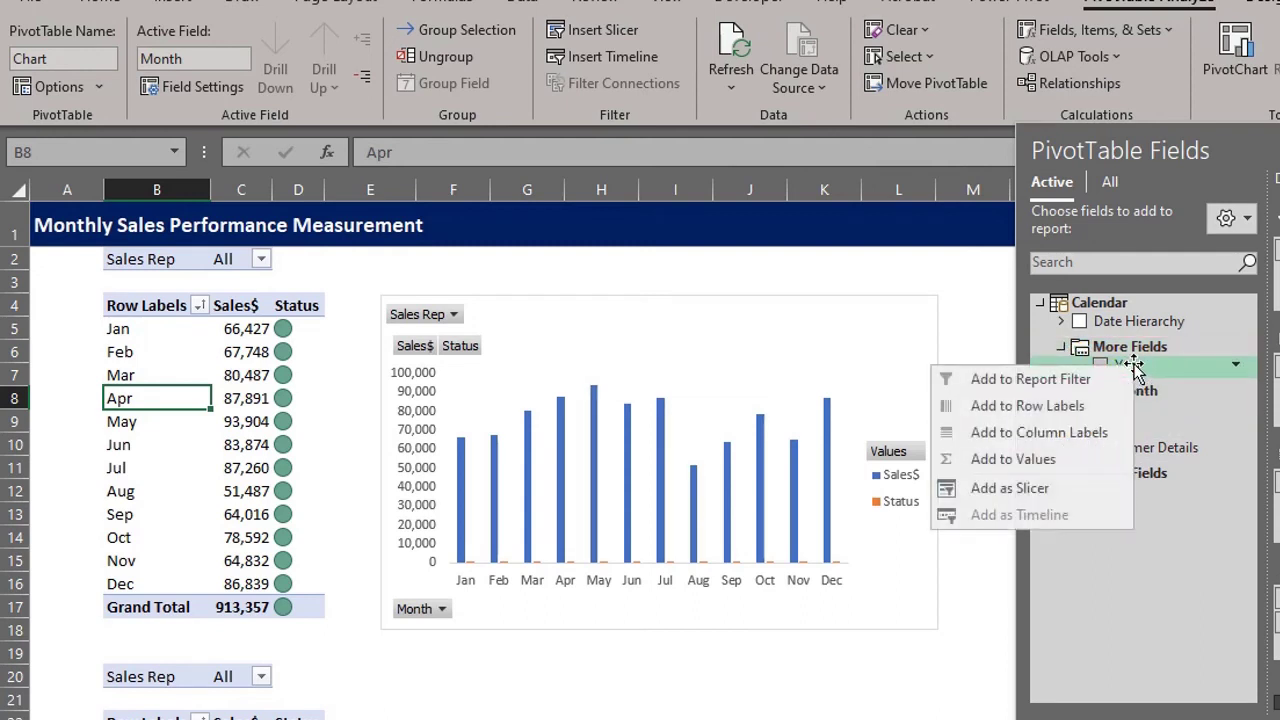
click(1028, 490)
right_click(1150, 491)
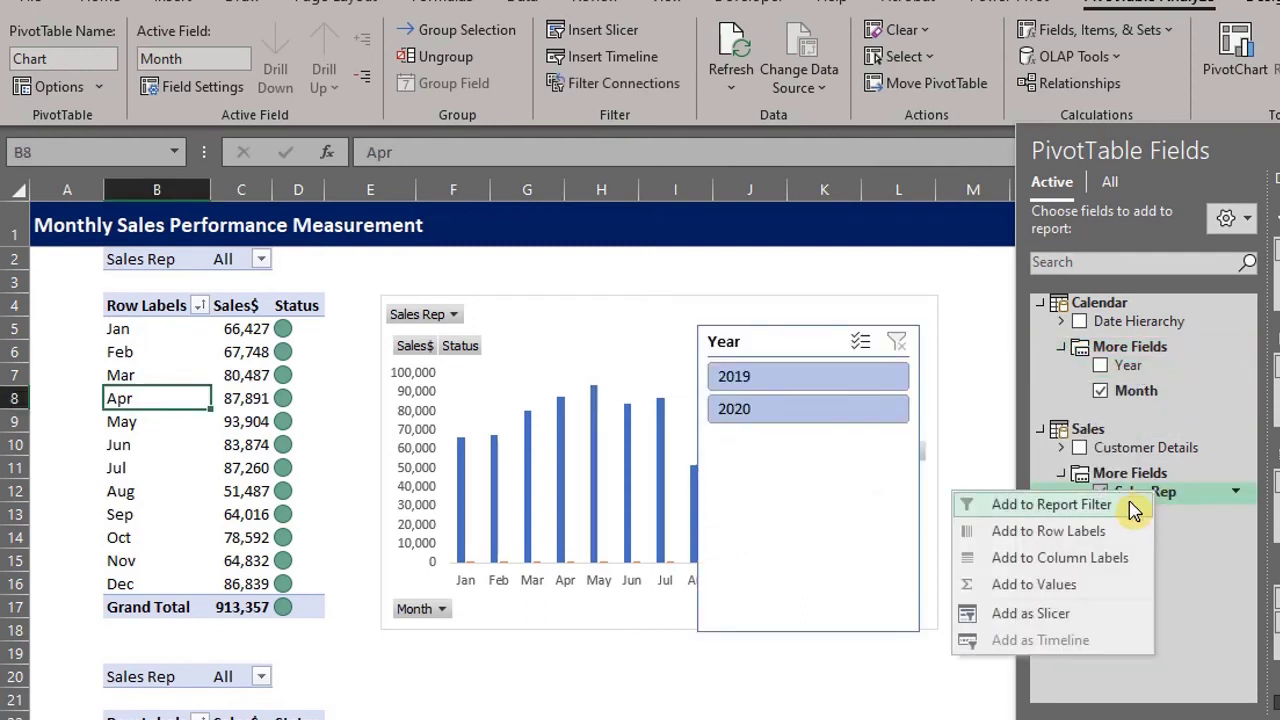
click(1049, 612)
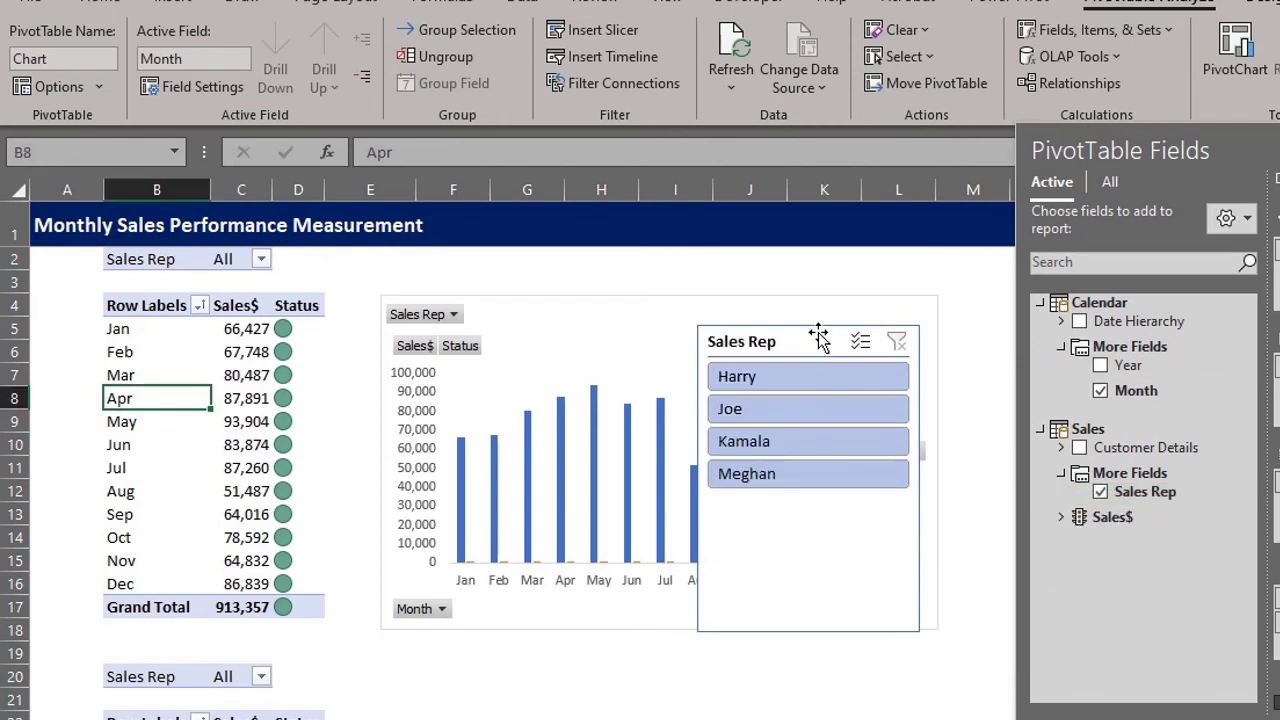
- Shrink the Year and Sales Rep slicers, widen column A, and stack both slicers in it beside the PivotTable
drag(820, 337, 590, 428)
click(800, 583)
drag(806, 630, 786, 436)
click(606, 703)
drag(582, 716, 582, 586)
drag(105, 185, 171, 185)
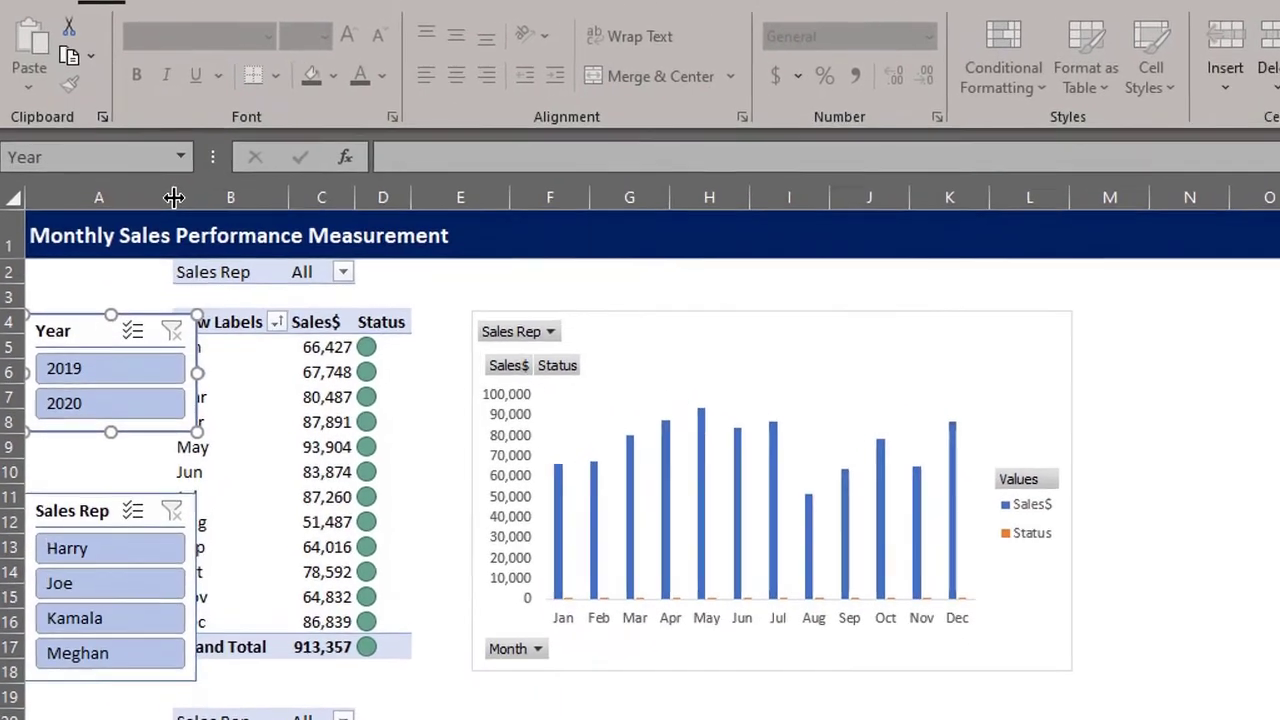
drag(173, 197, 212, 199)
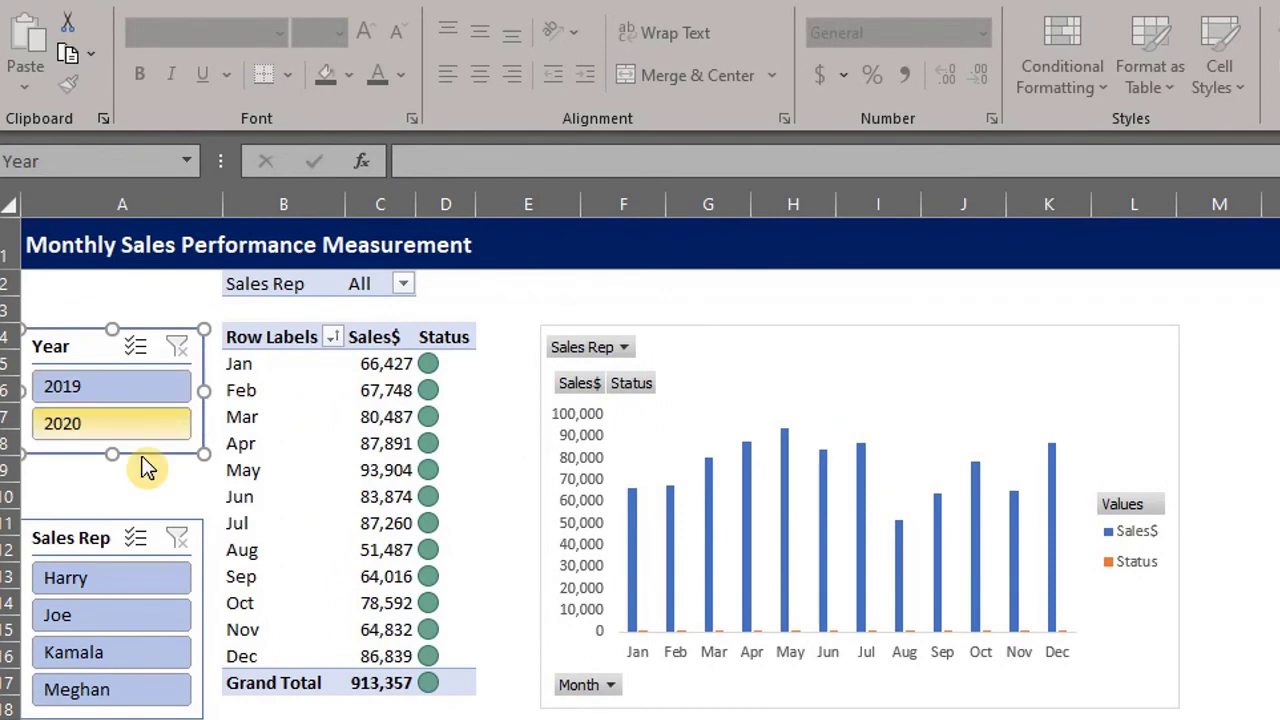
drag(90, 545, 90, 497)
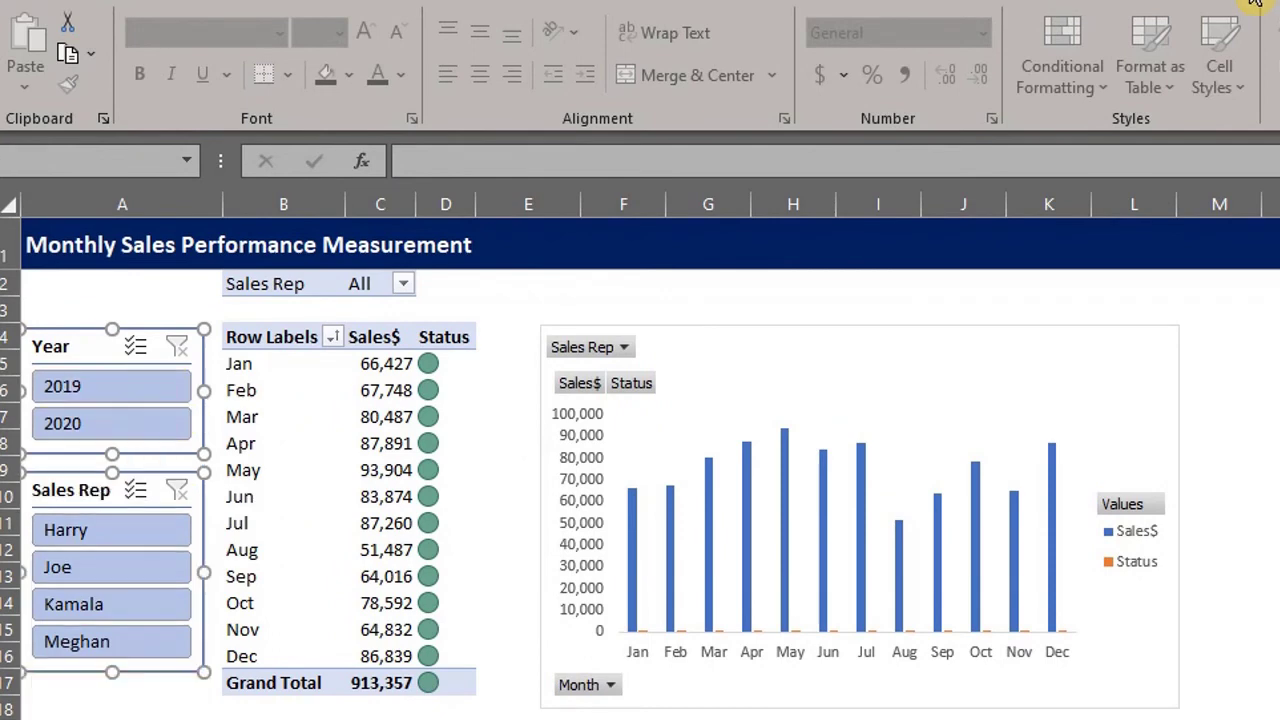
- Apply the dark blue slicer style to both the Year and Sales Rep slicers
click(797, 76)
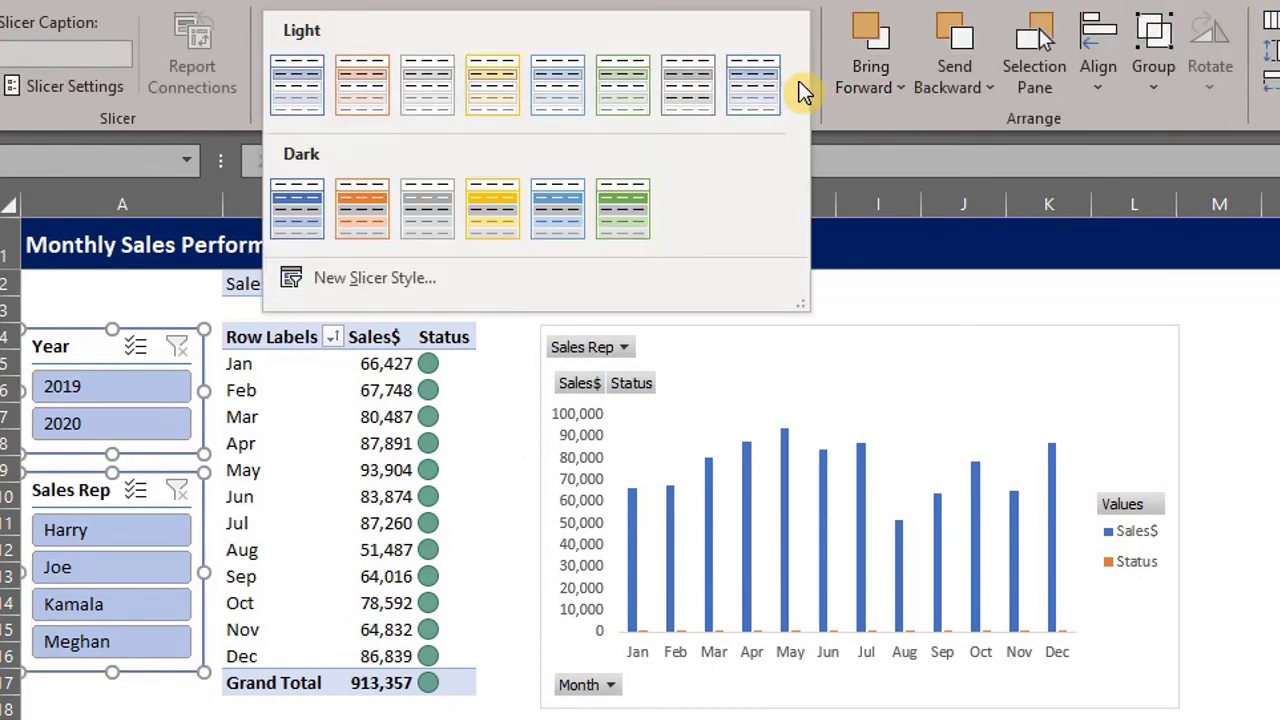
click(313, 218)
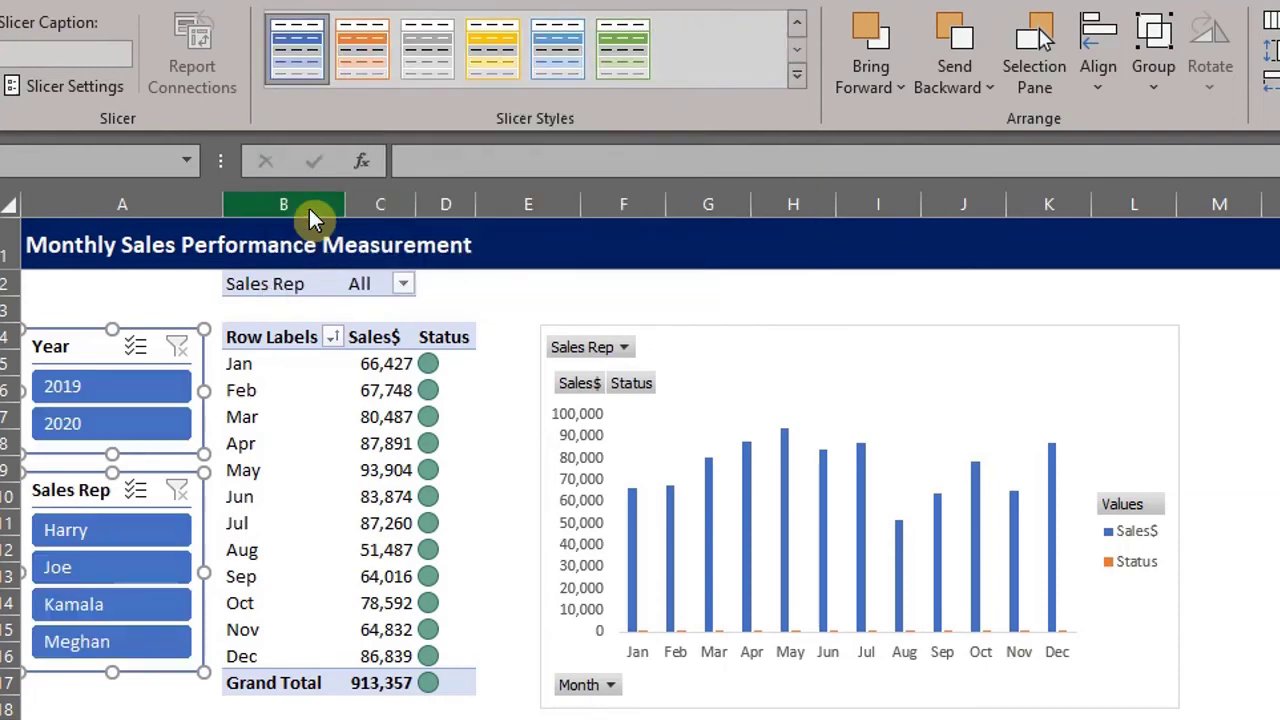
click(137, 706)
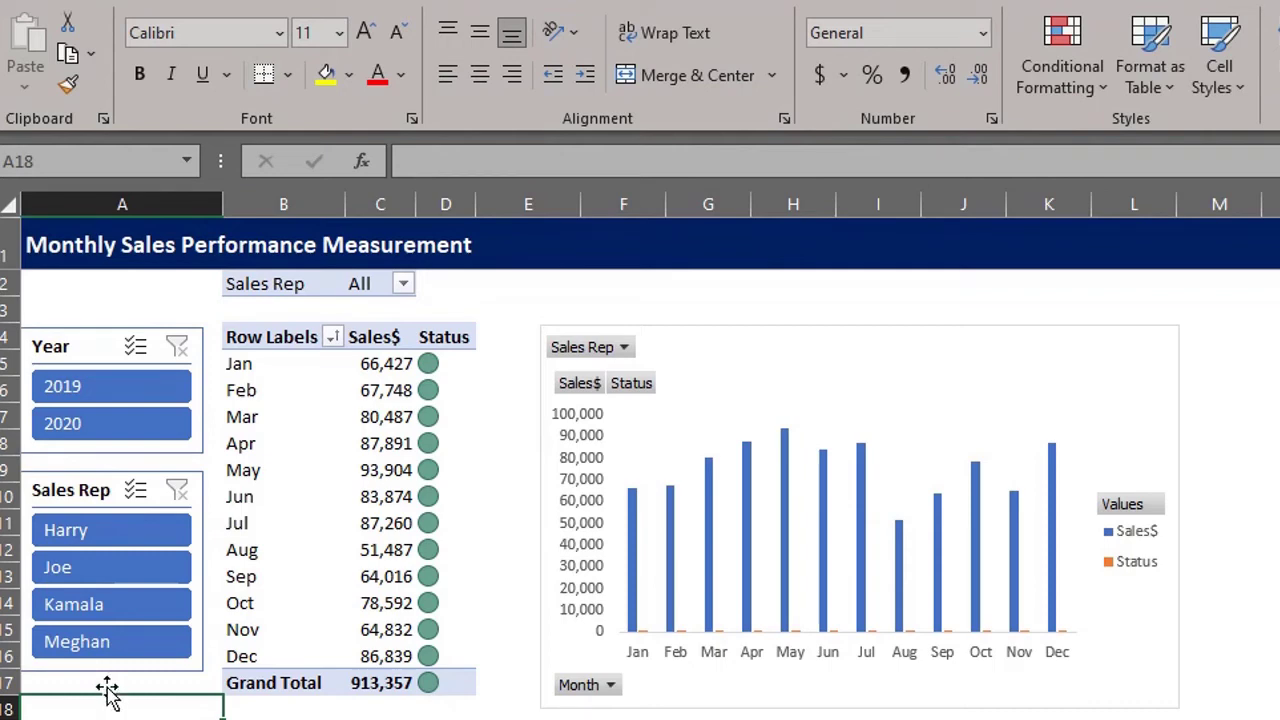
- Connect the Sales Rep slicer to the KPIs PivotTable as well as the Chart one
right_click(88, 494)
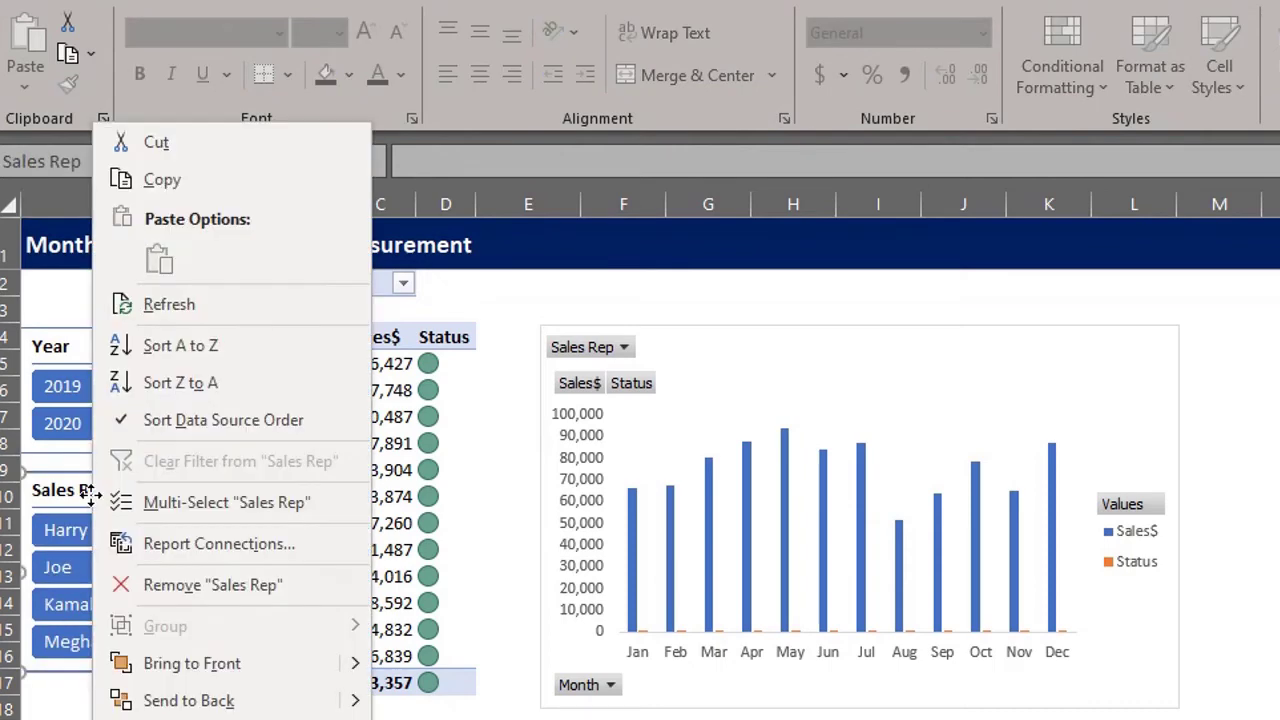
click(157, 554)
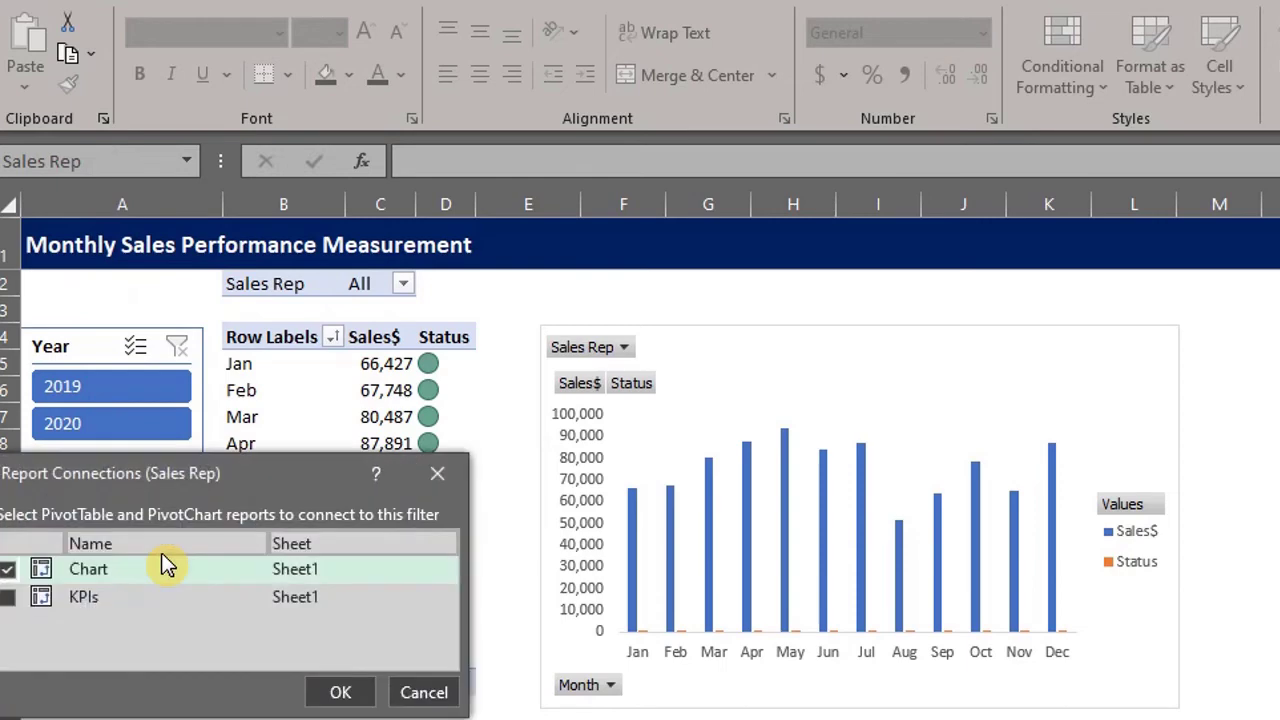
drag(76, 522, 350, 500)
click(284, 573)
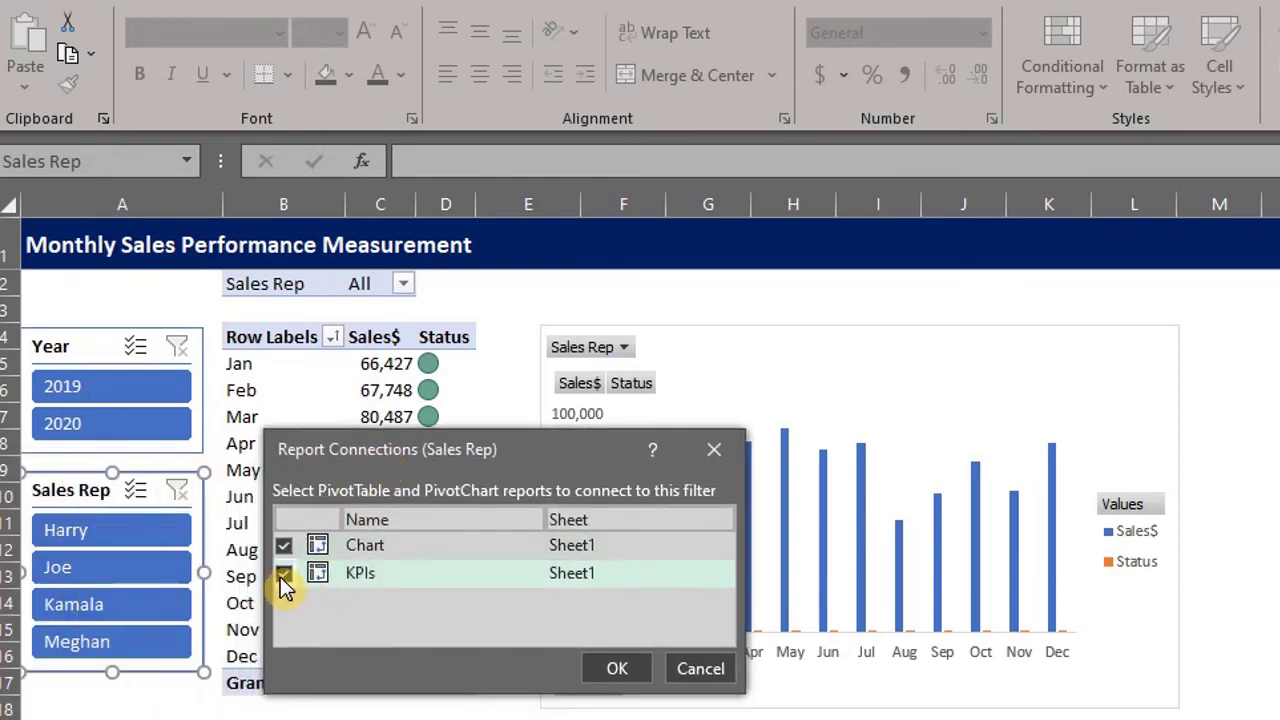
click(618, 672)
- Connect the Year slicer to the KPIs PivotTable as well as the Chart one
right_click(94, 355)
click(186, 540)
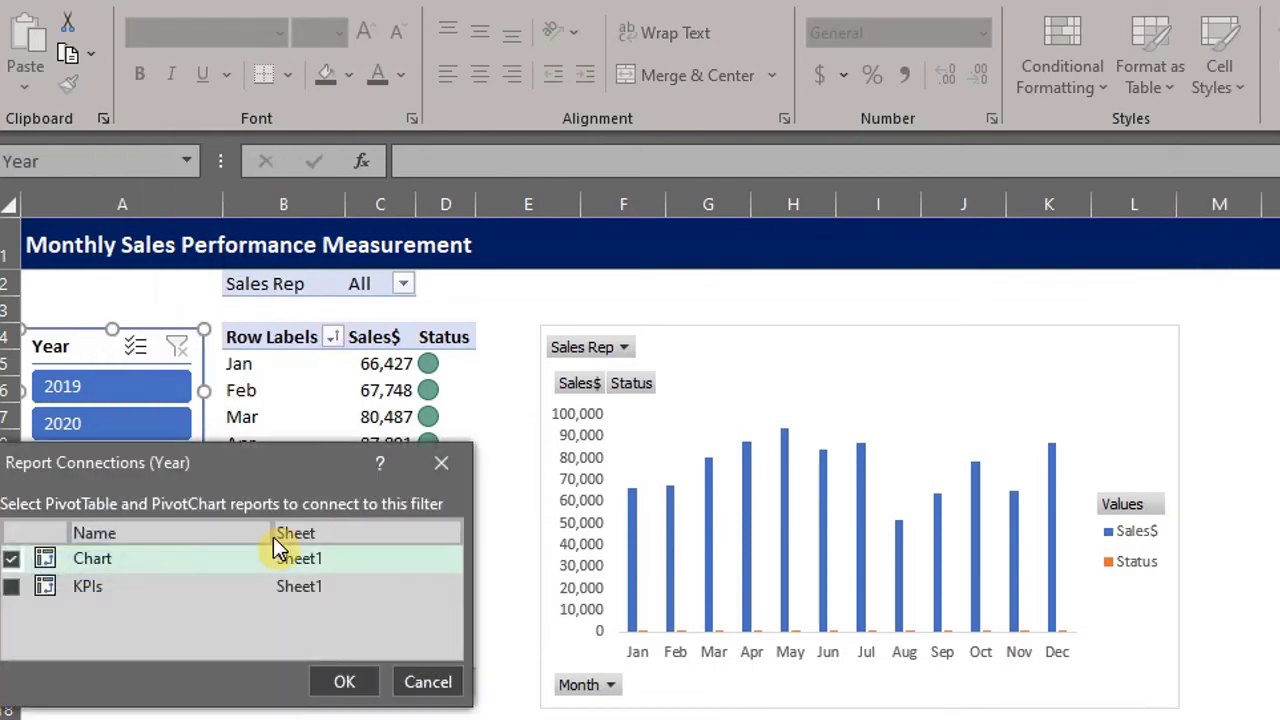
drag(183, 462, 406, 425)
click(237, 554)
click(574, 649)
- Test the Sales Rep slicer with the first sales rep, and leave the reports filtered to the second one
scroll(97, 520, down, 1)
click(66, 477)
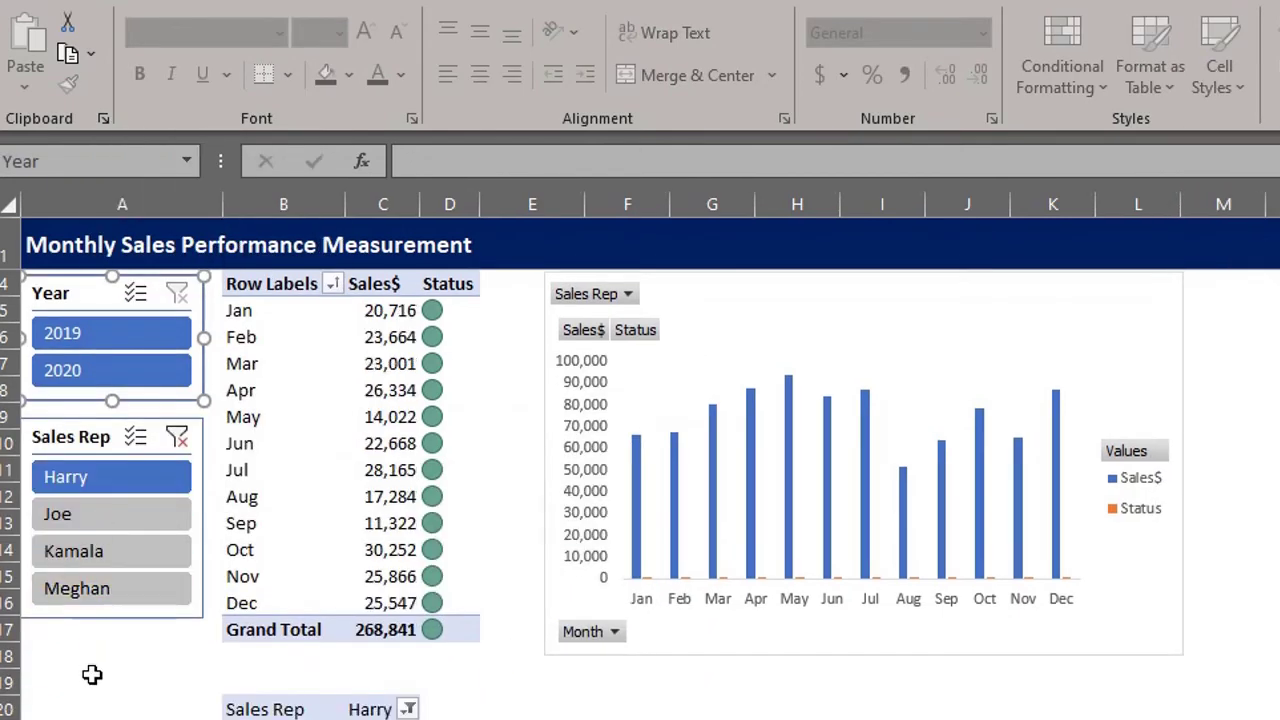
click(92, 675)
click(120, 518)
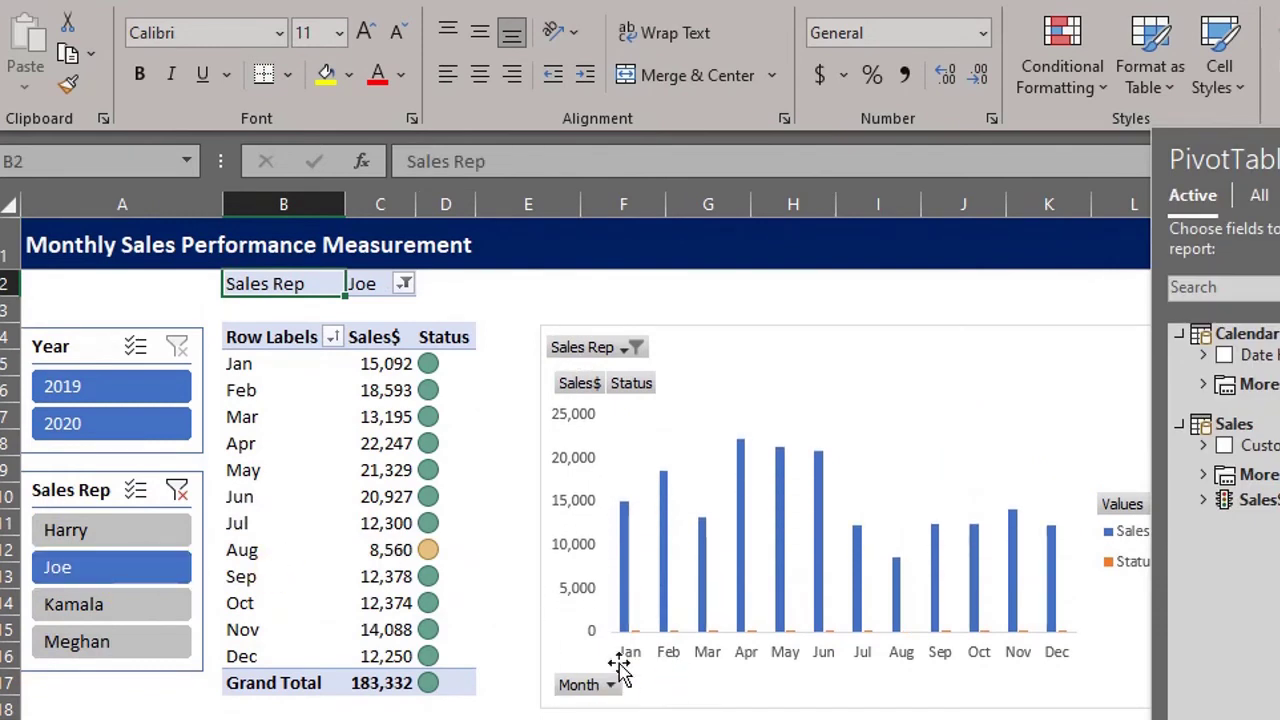
- Replace the Sales$ KPI's Status with its Goal in the values of the upper PivotTable that feeds the chart
click(758, 432)
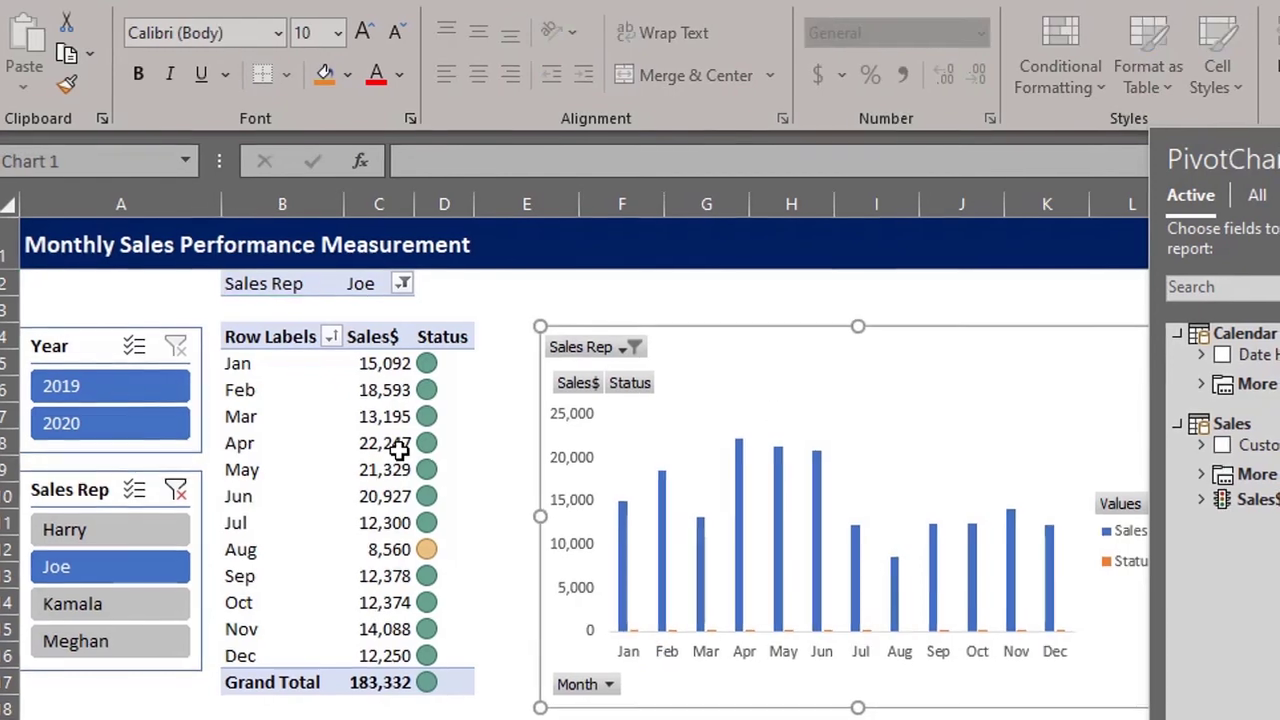
click(380, 443)
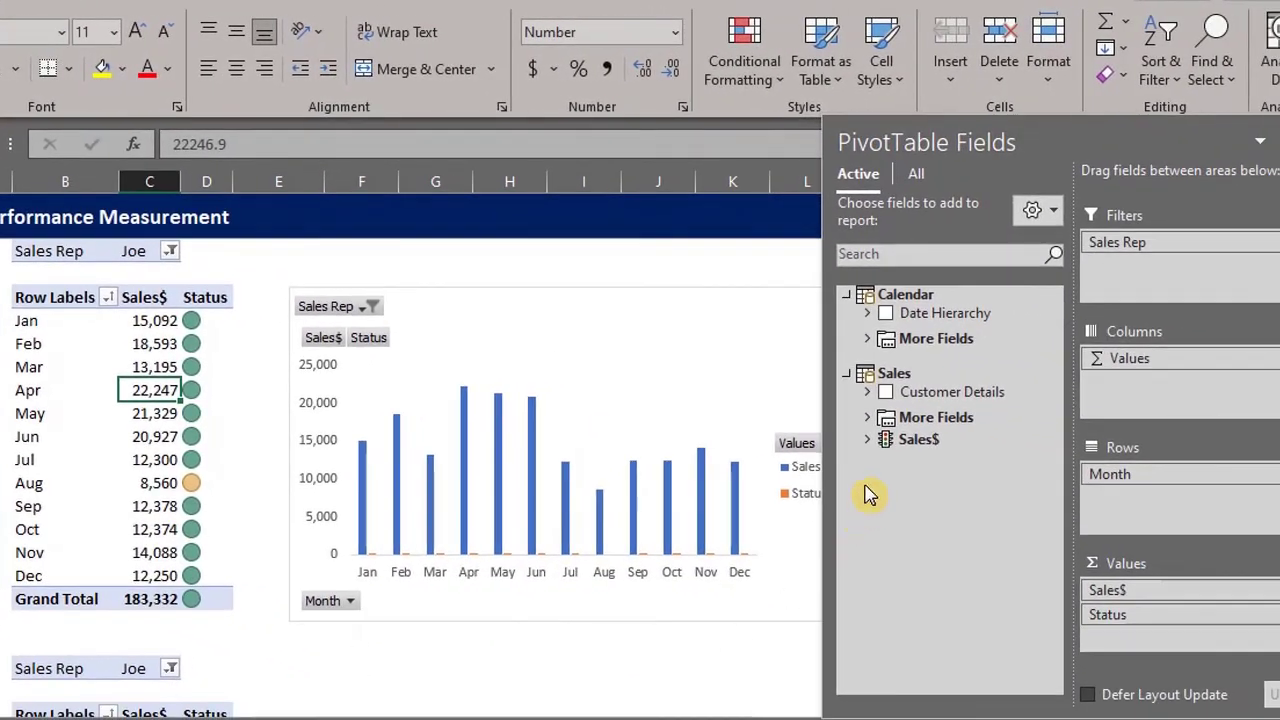
click(867, 439)
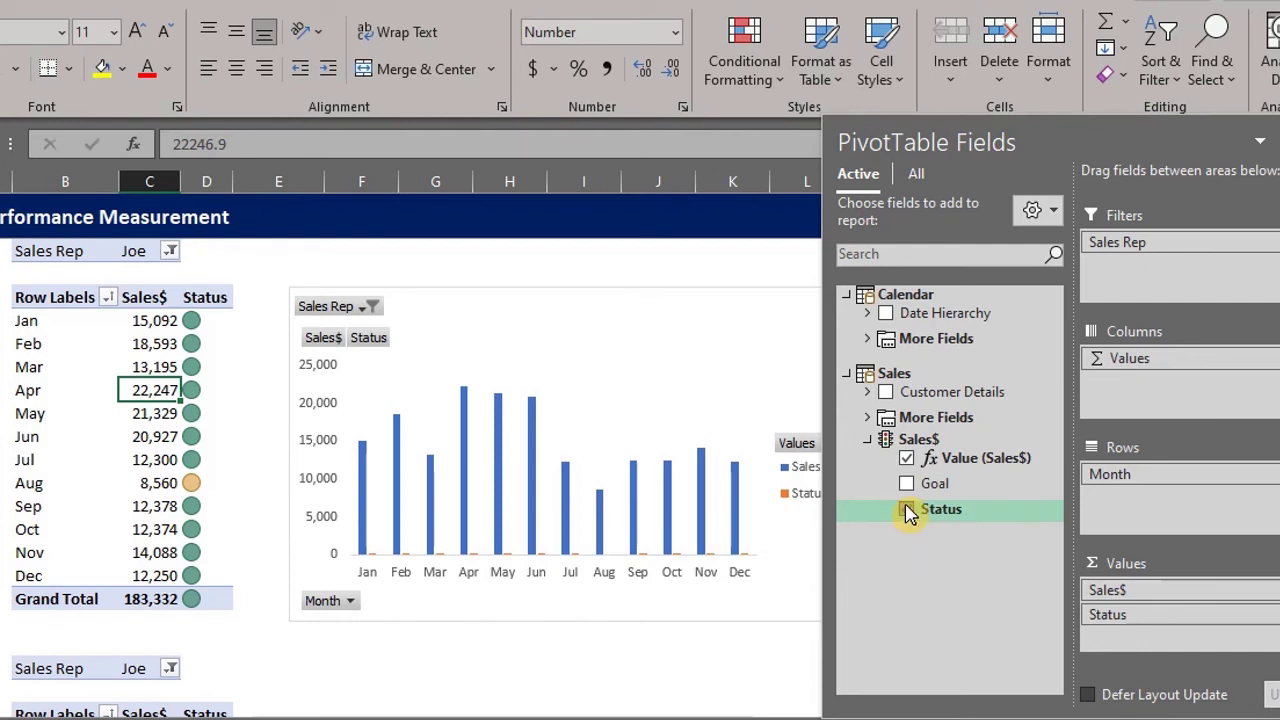
click(907, 509)
click(905, 483)
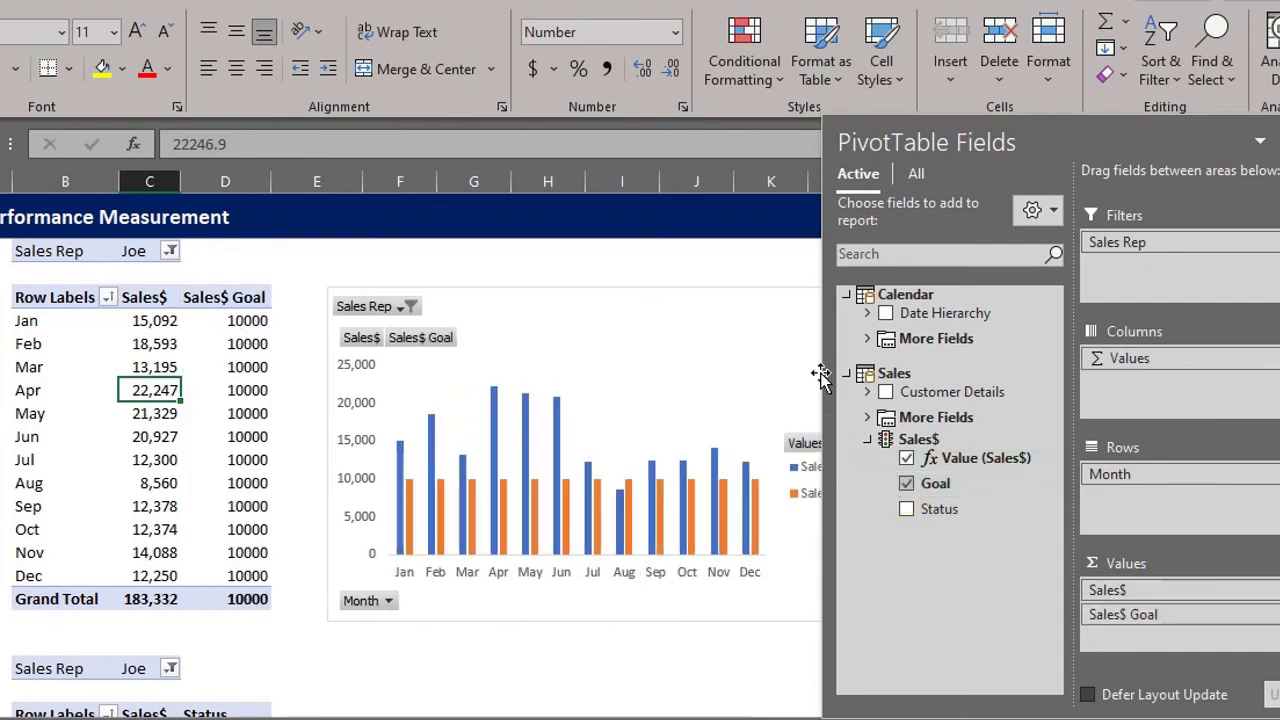
- Rename the upper PivotTable's Sales$ Goal header to Target and its Sales$ header to Actual
drag(846, 140, 932, 149)
click(230, 300)
text(Target)
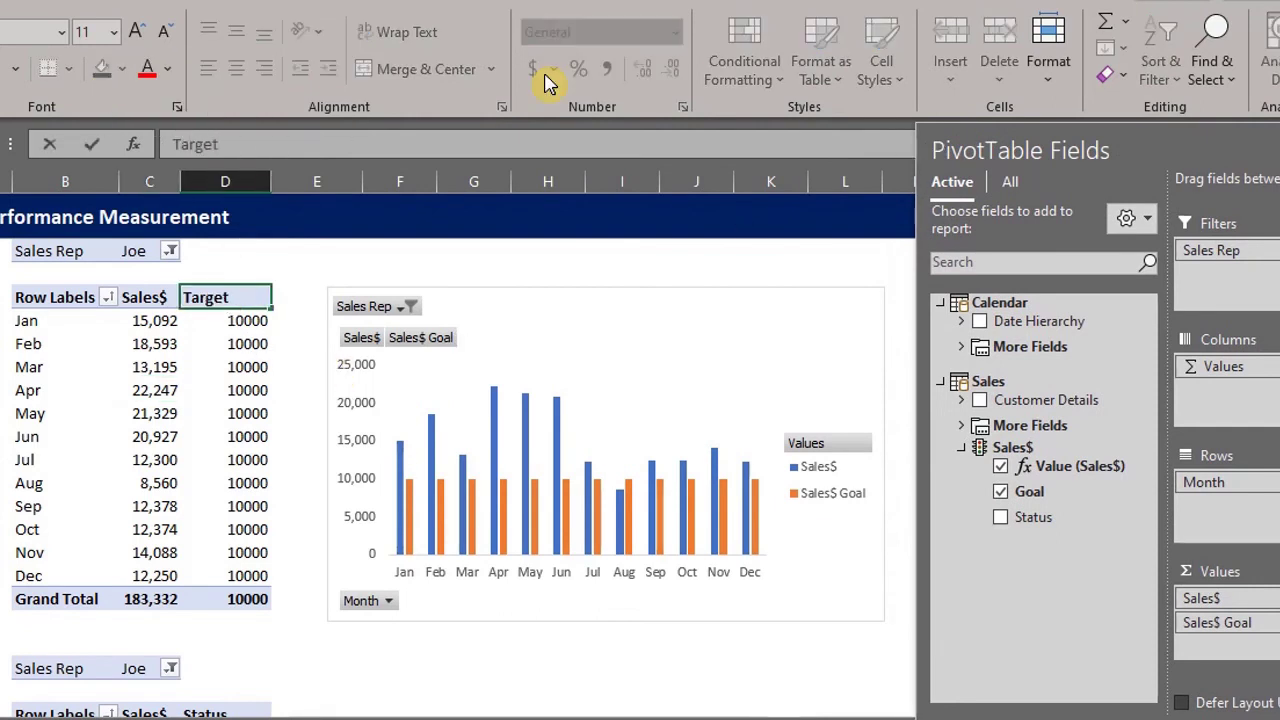
key(Return)
key(Up)
key(Left)
text(A)
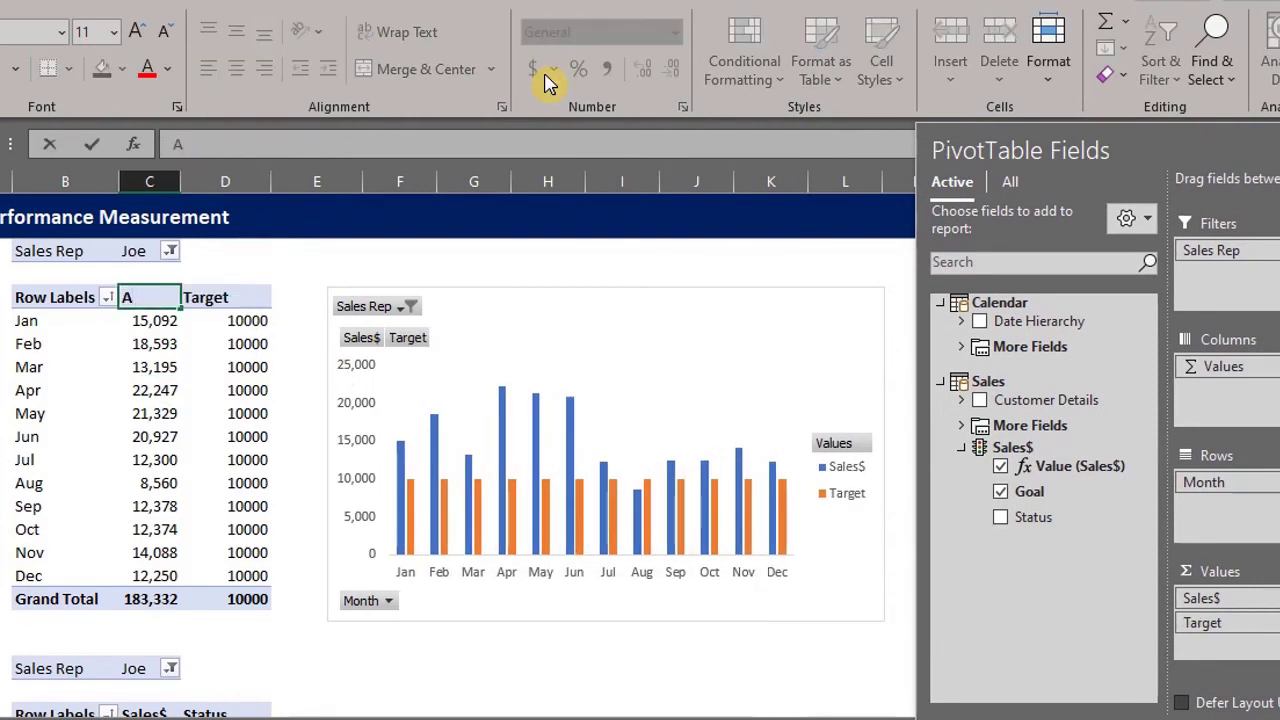
key(Return)
- Hide all field buttons on the PivotChart and place its legend at the bottom
right_click(368, 600)
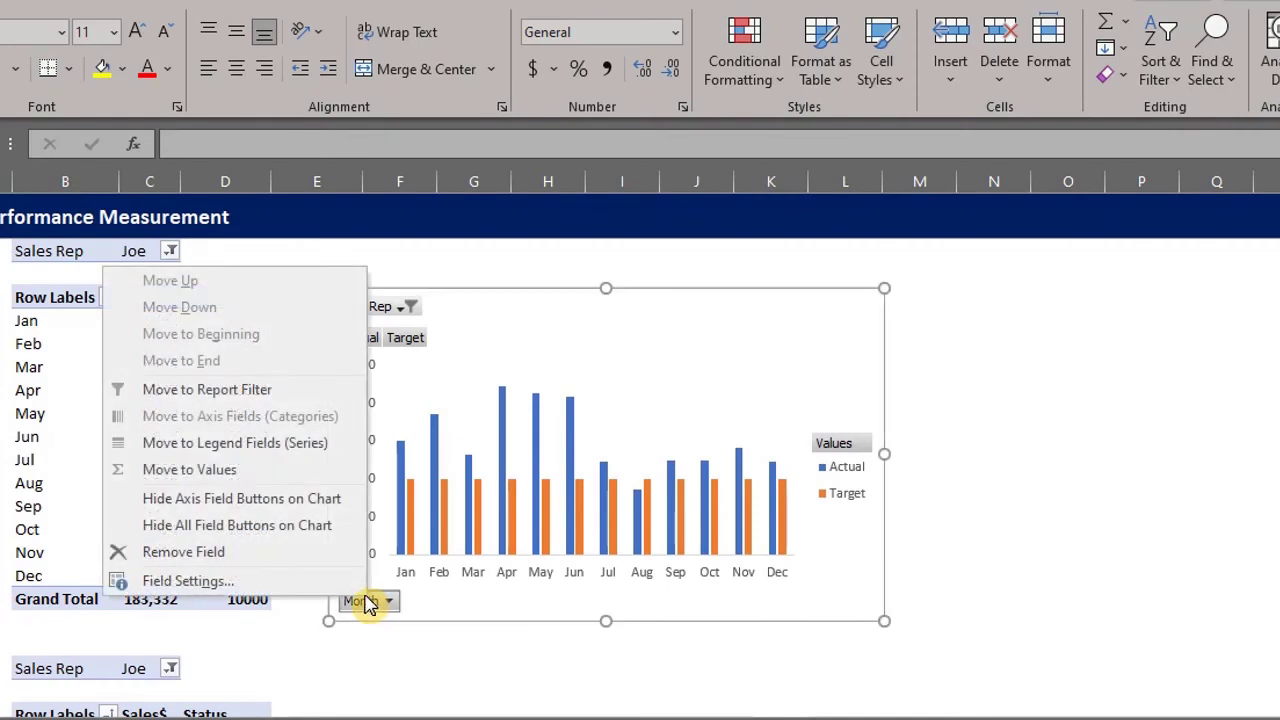
click(329, 527)
click(918, 310)
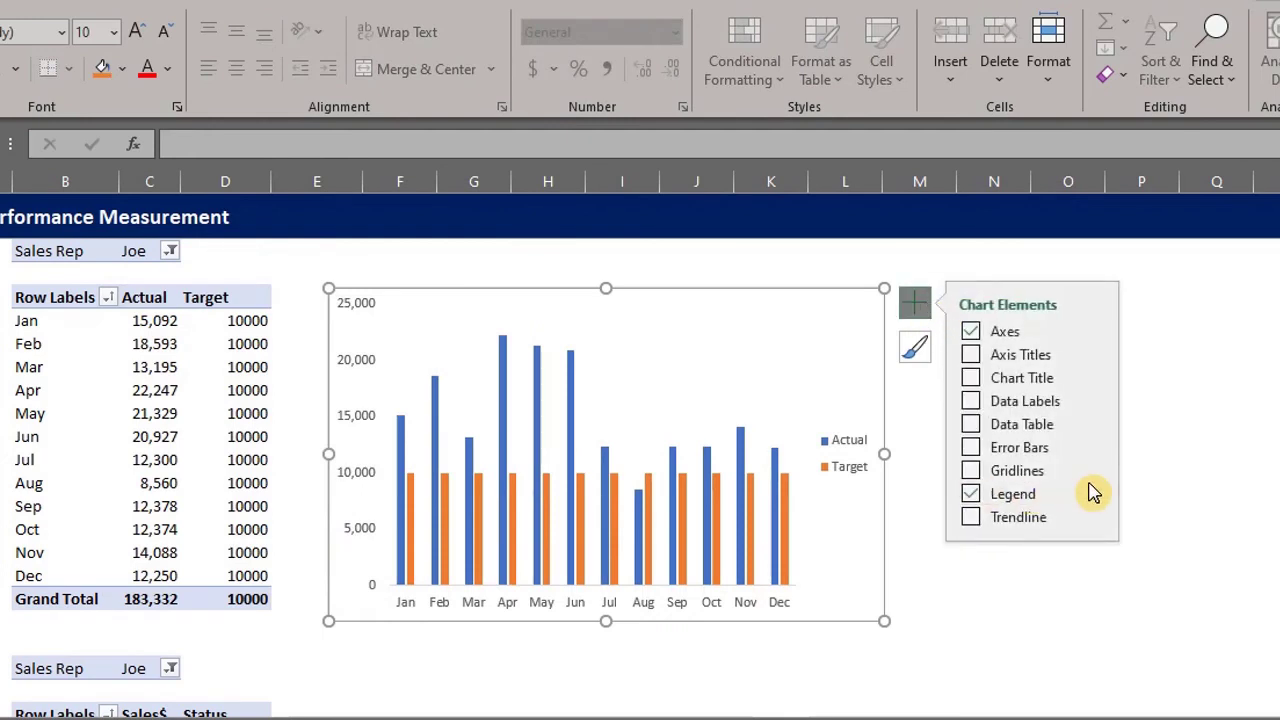
mouse_move(1095, 495)
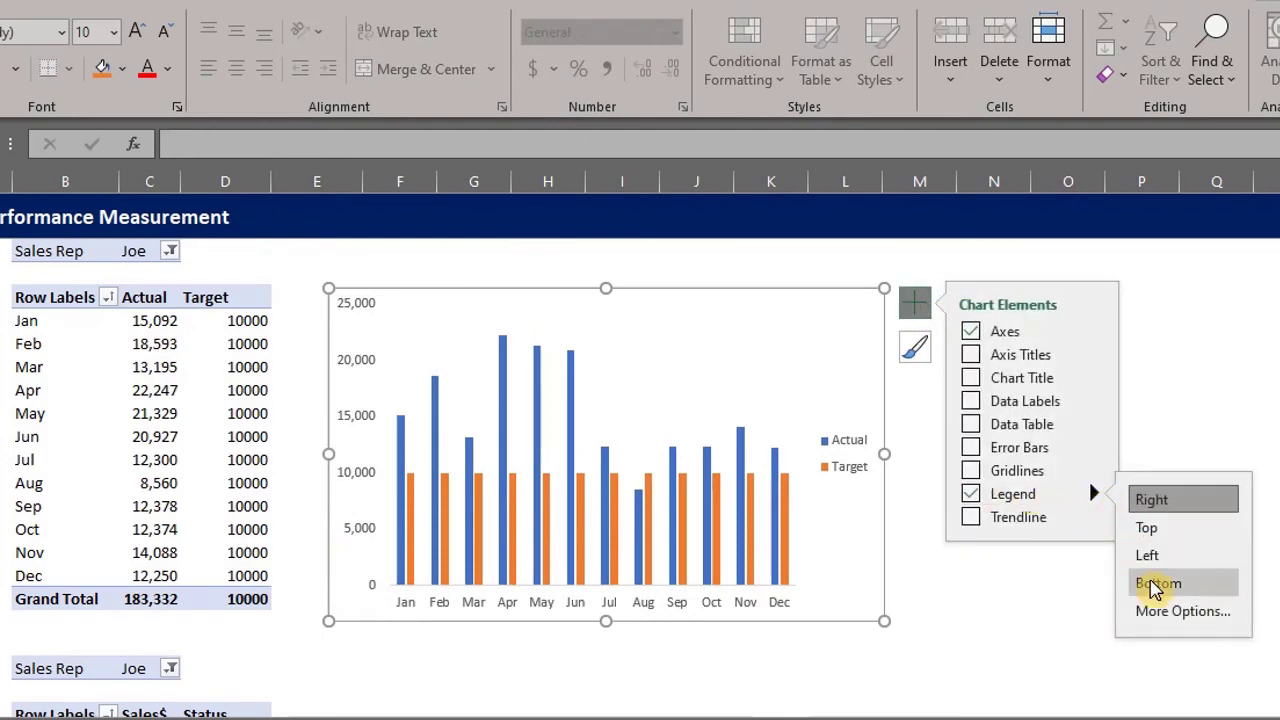
click(1157, 588)
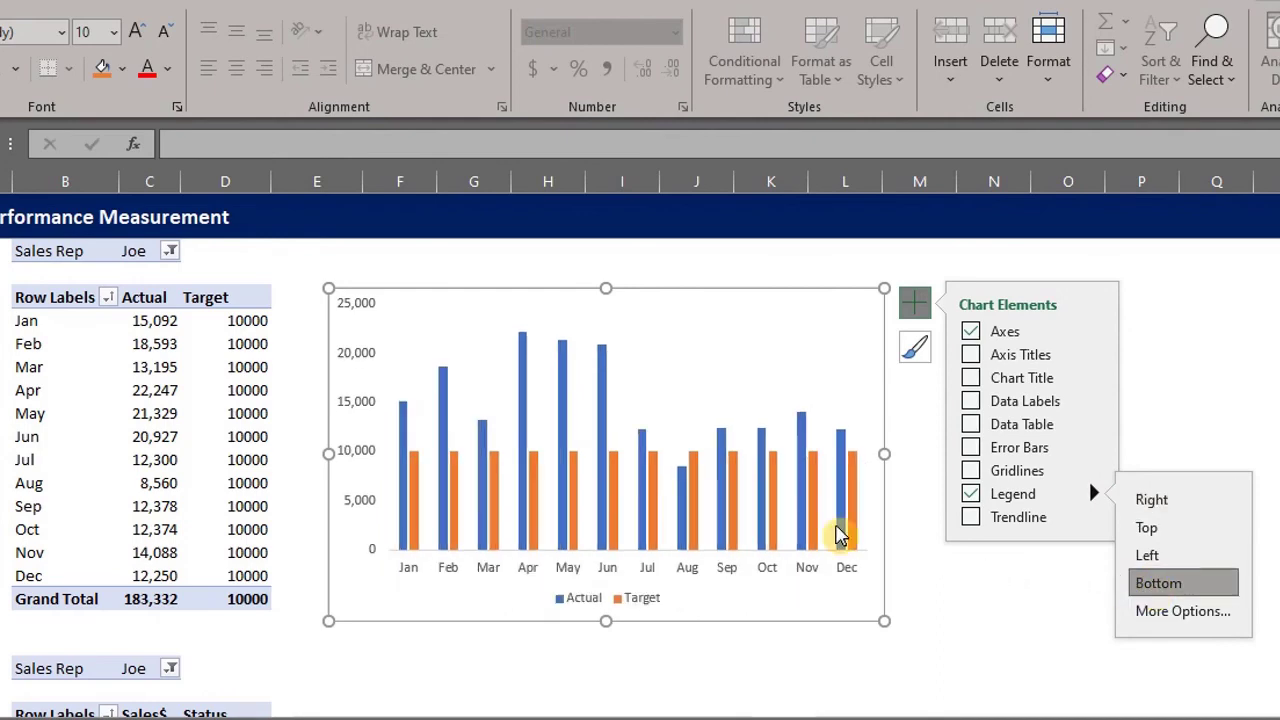
- Change the chart type of the Target series to Line, keeping Actual as a clustered column
right_click(806, 479)
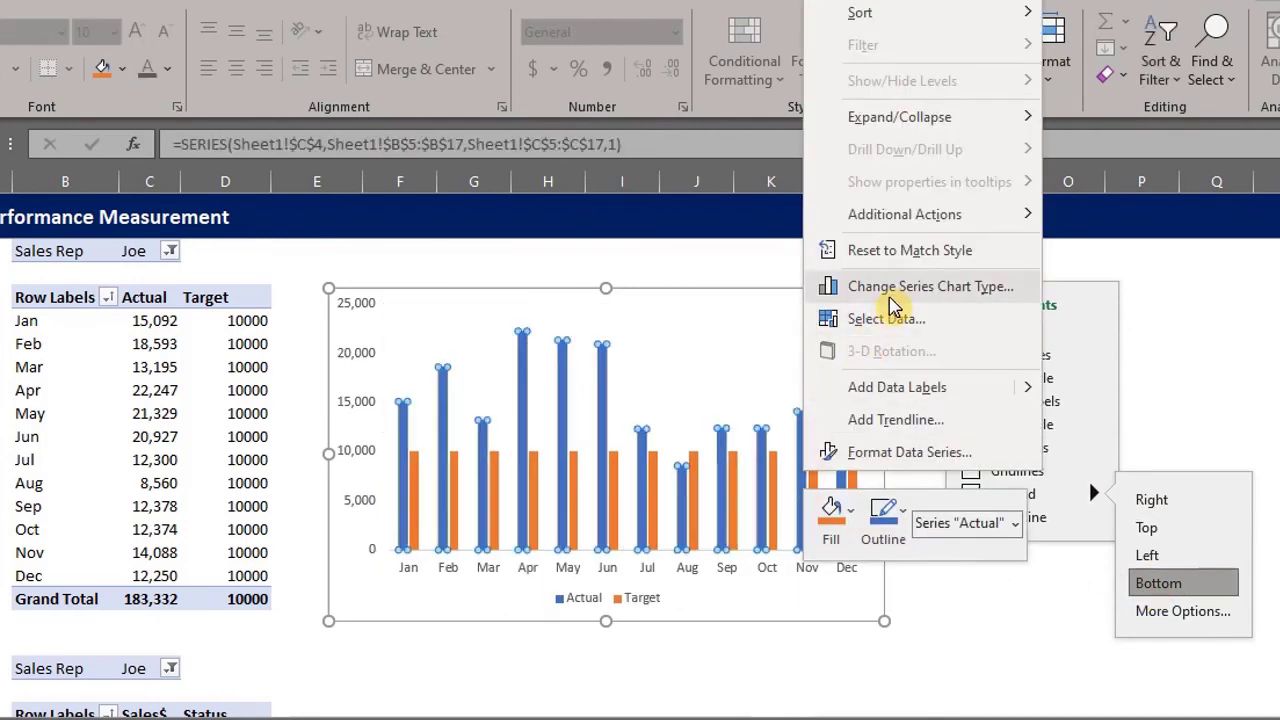
click(897, 295)
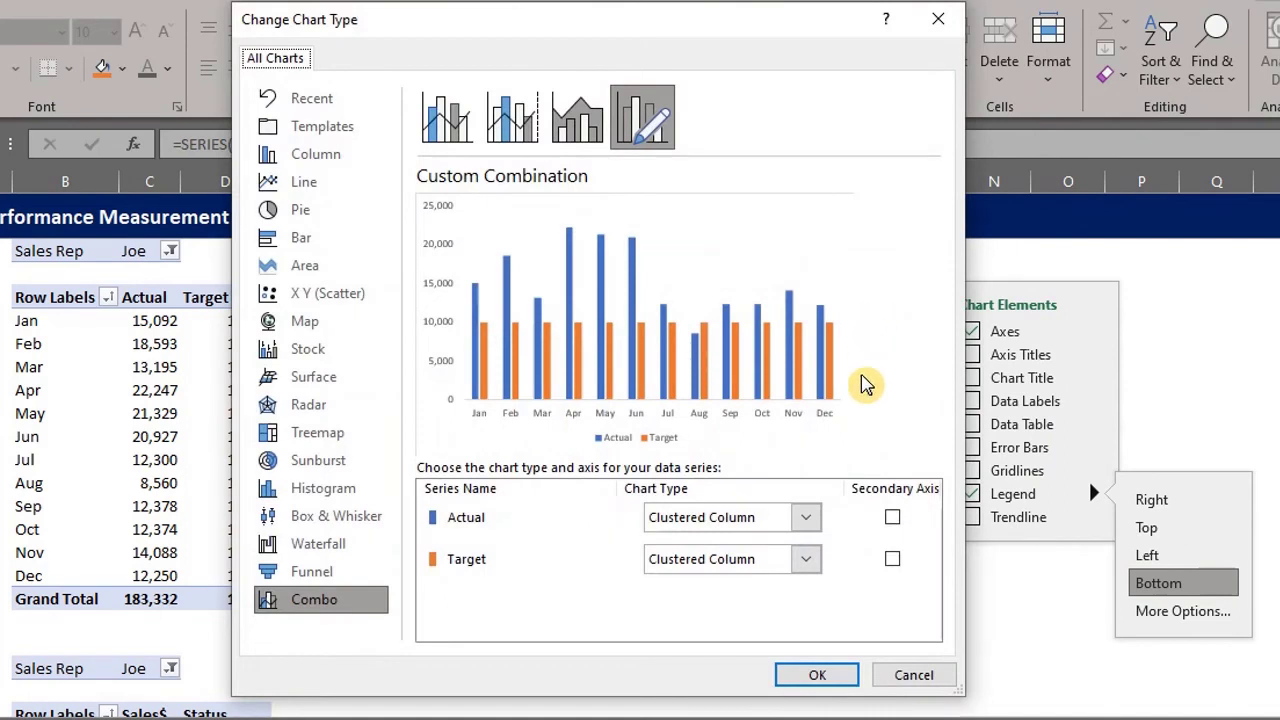
click(810, 562)
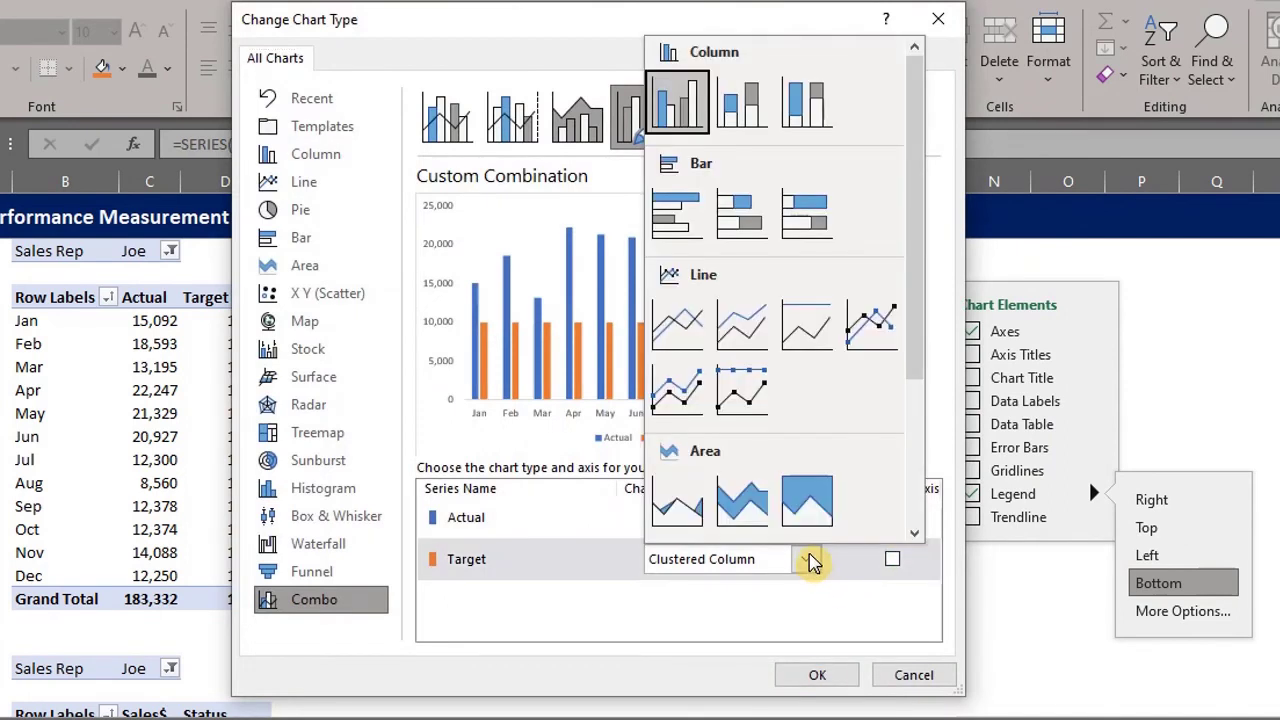
click(677, 325)
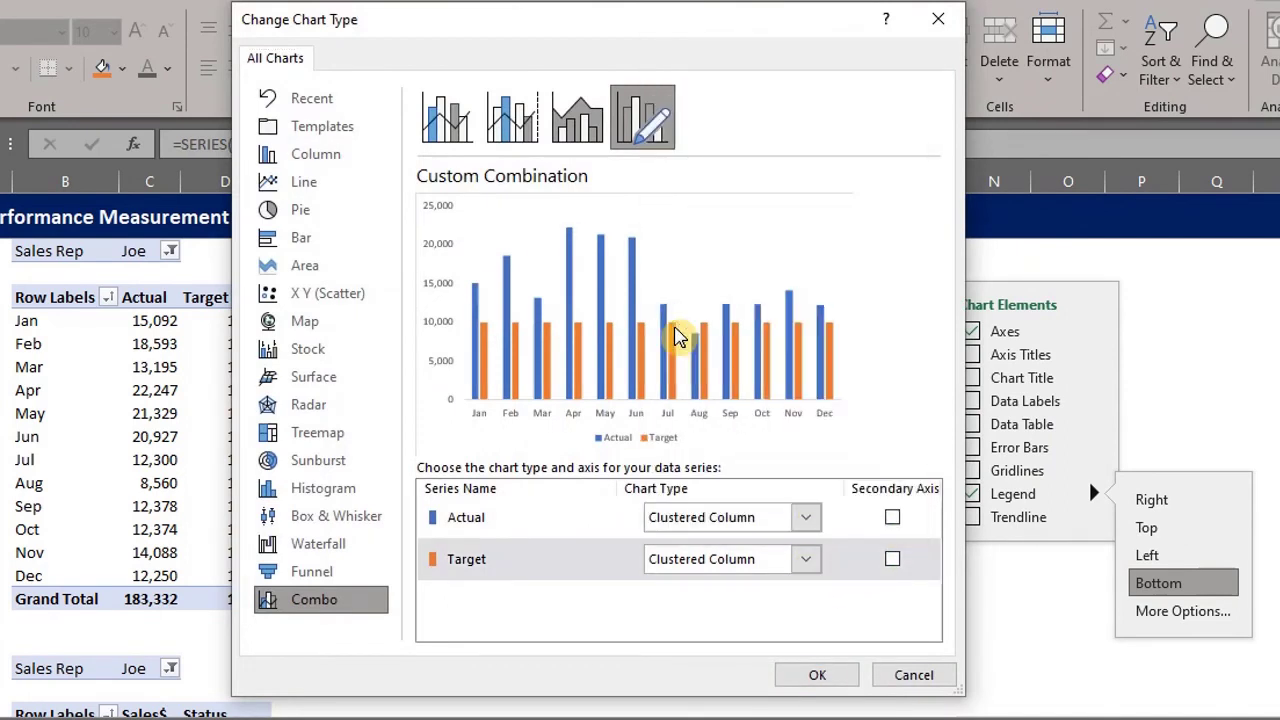
click(817, 675)
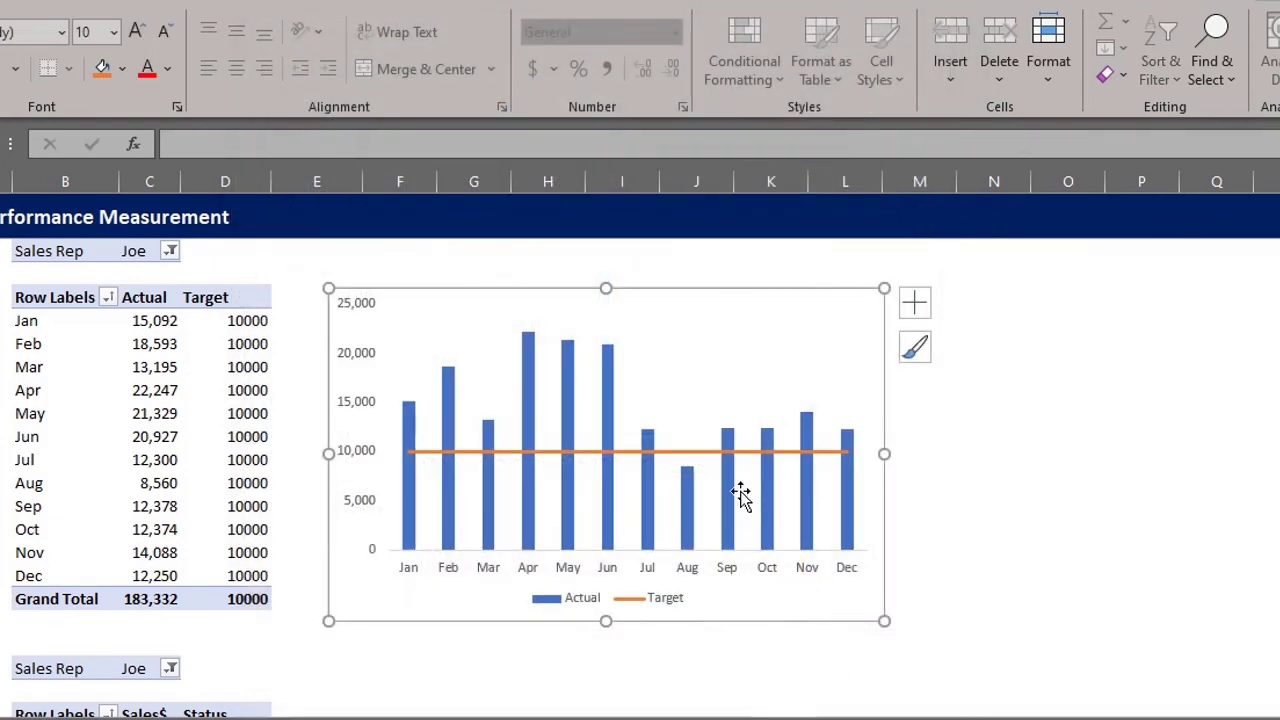
- Set the gap width of the Actual columns to 30%
click(731, 500)
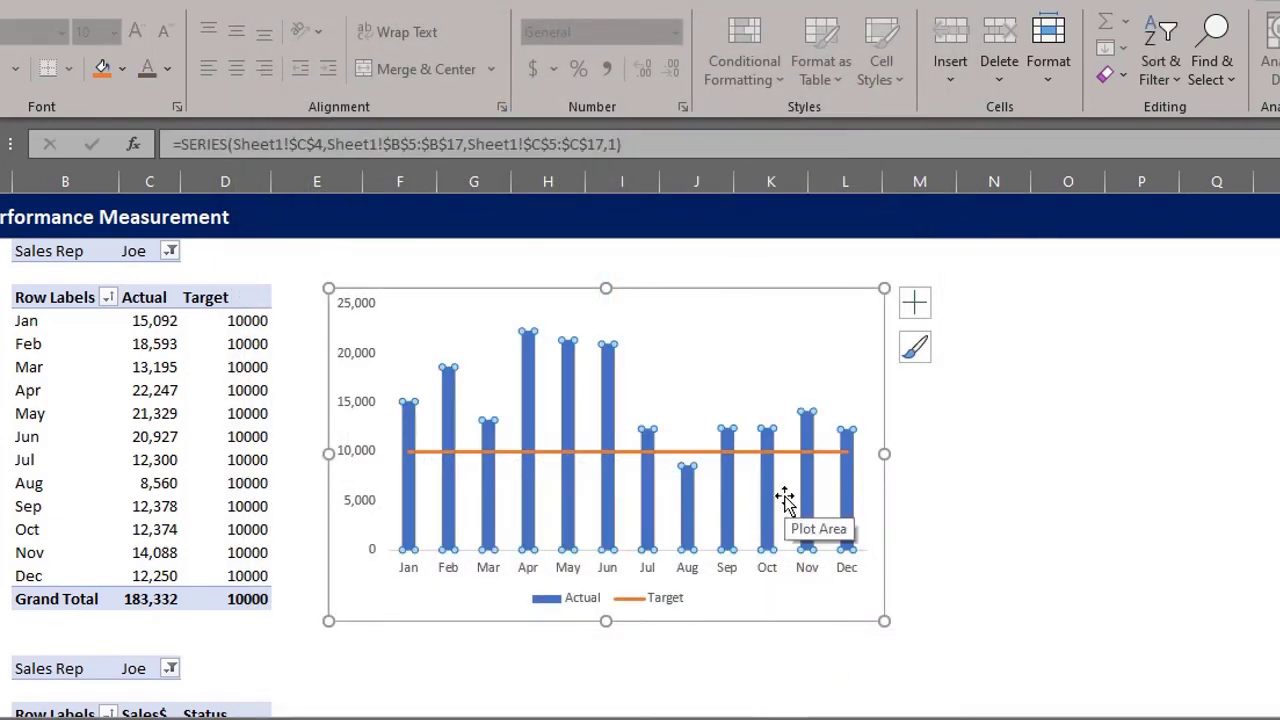
key(ctrl+1)
drag(1044, 204, 975, 173)
double_click(1075, 447)
text(30)
key(Return)
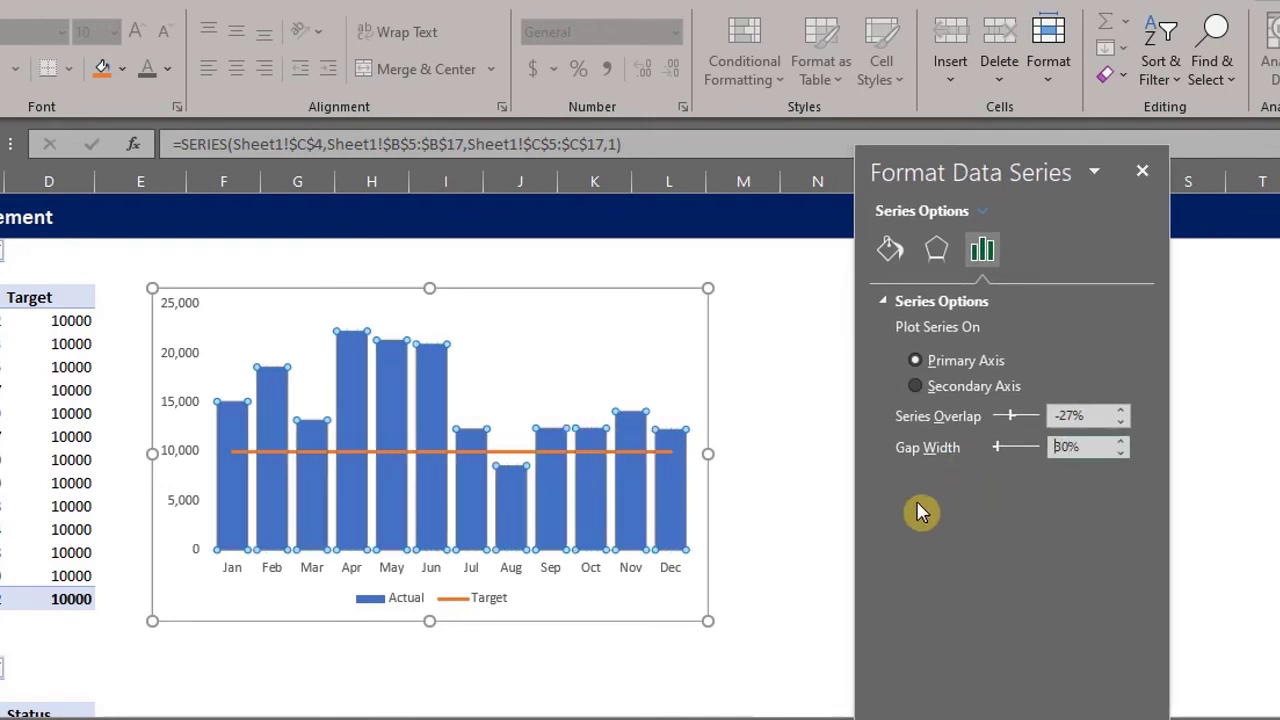
- Format the Target line with a width of 2.5 pt and a dark red colour
click(518, 451)
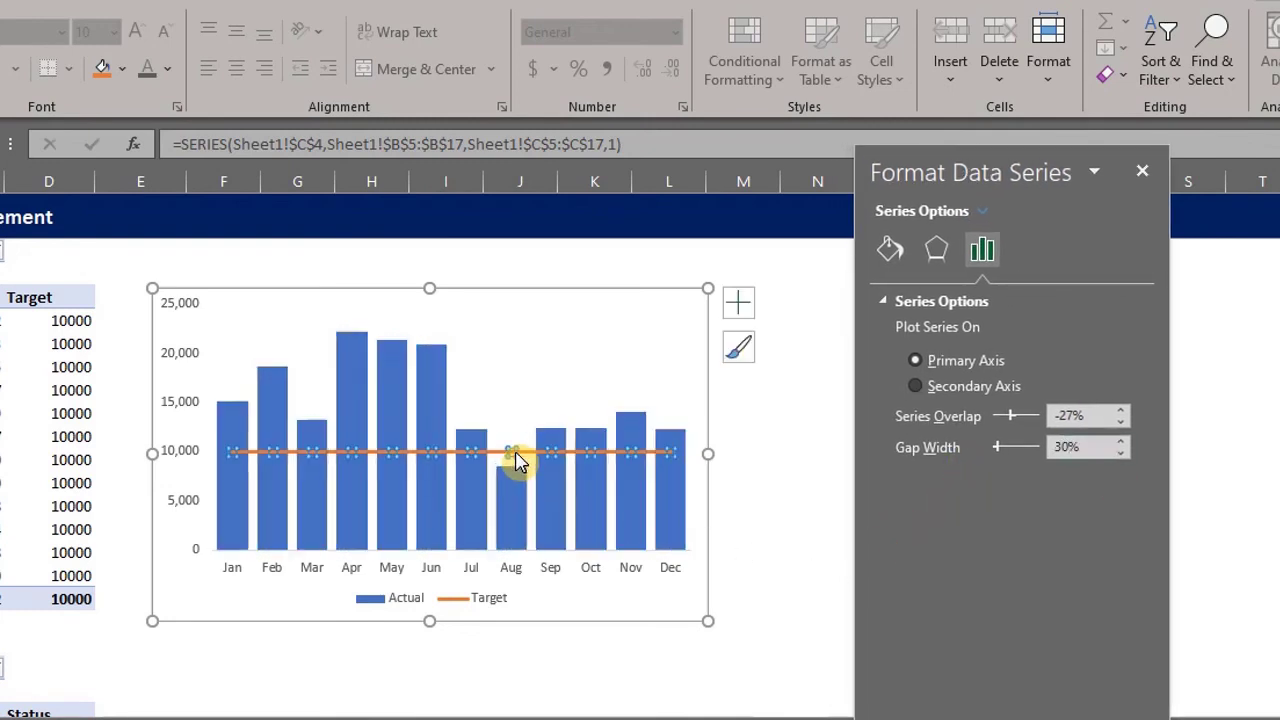
click(893, 257)
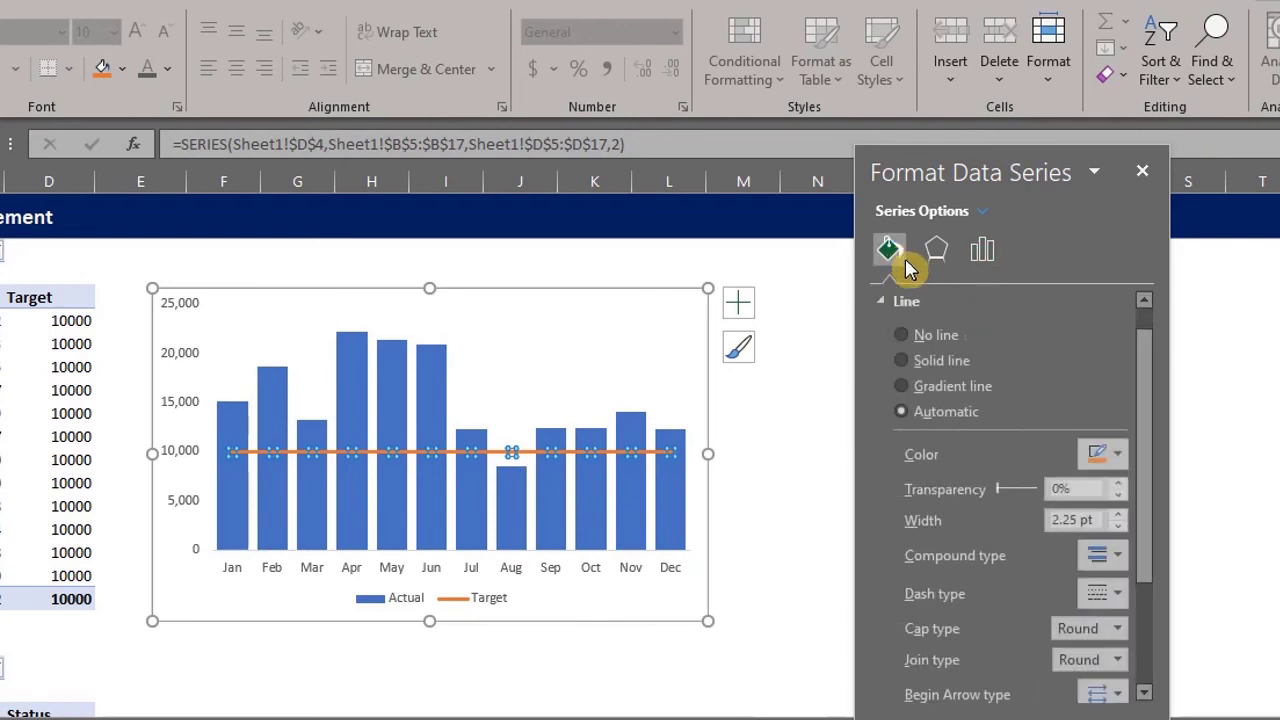
click(1120, 514)
click(1120, 454)
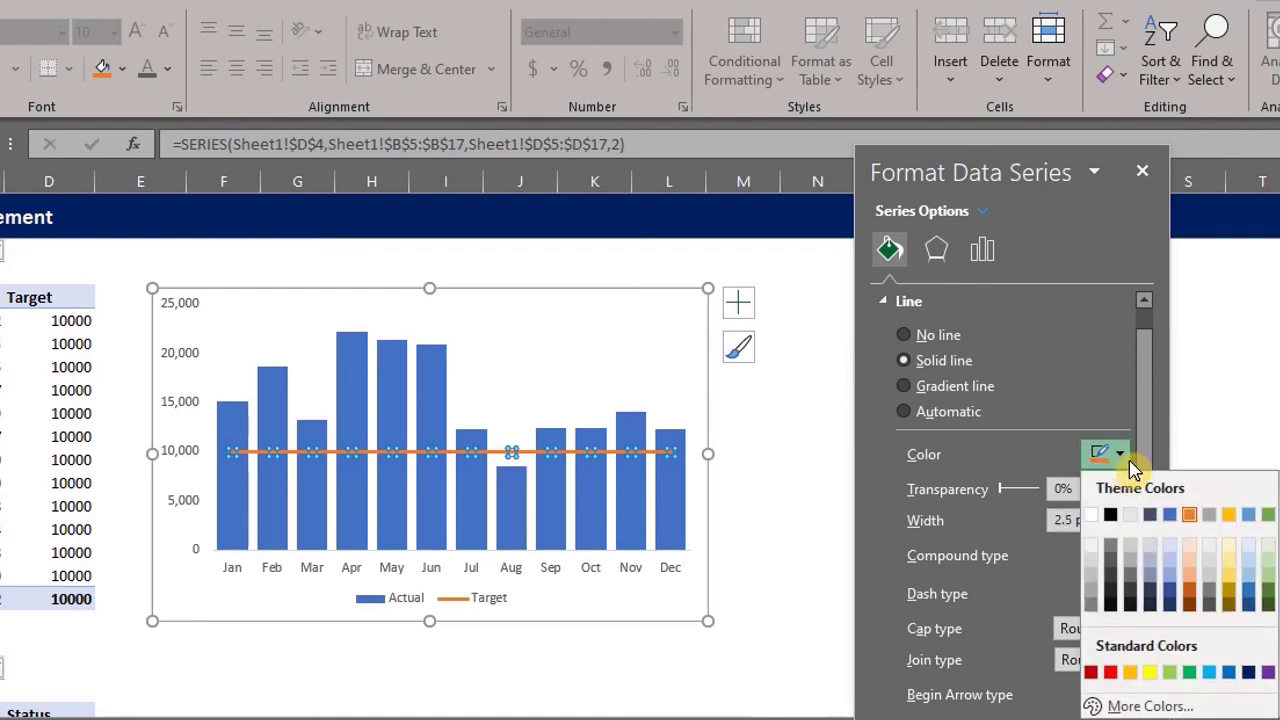
click(1092, 673)
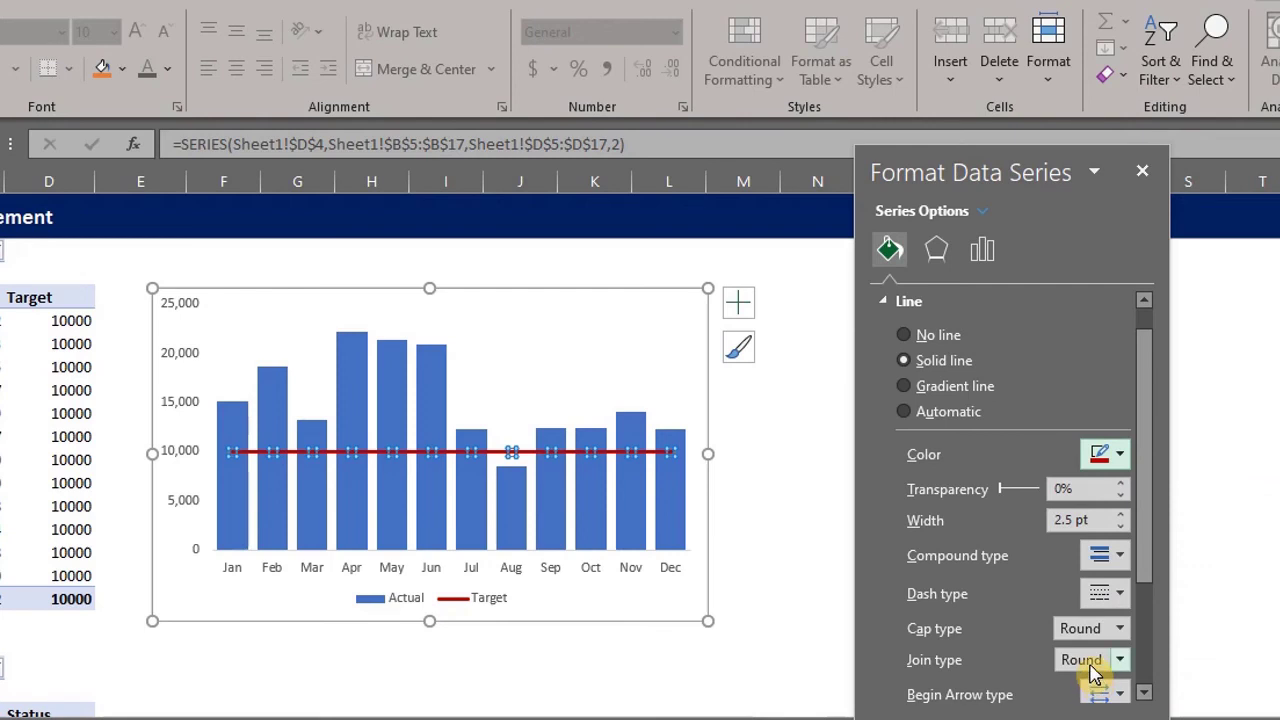
- Add white data labels at Inside End to the Actual columns, and widen the chart so the labels fit
click(646, 443)
click(640, 443)
click(1142, 171)
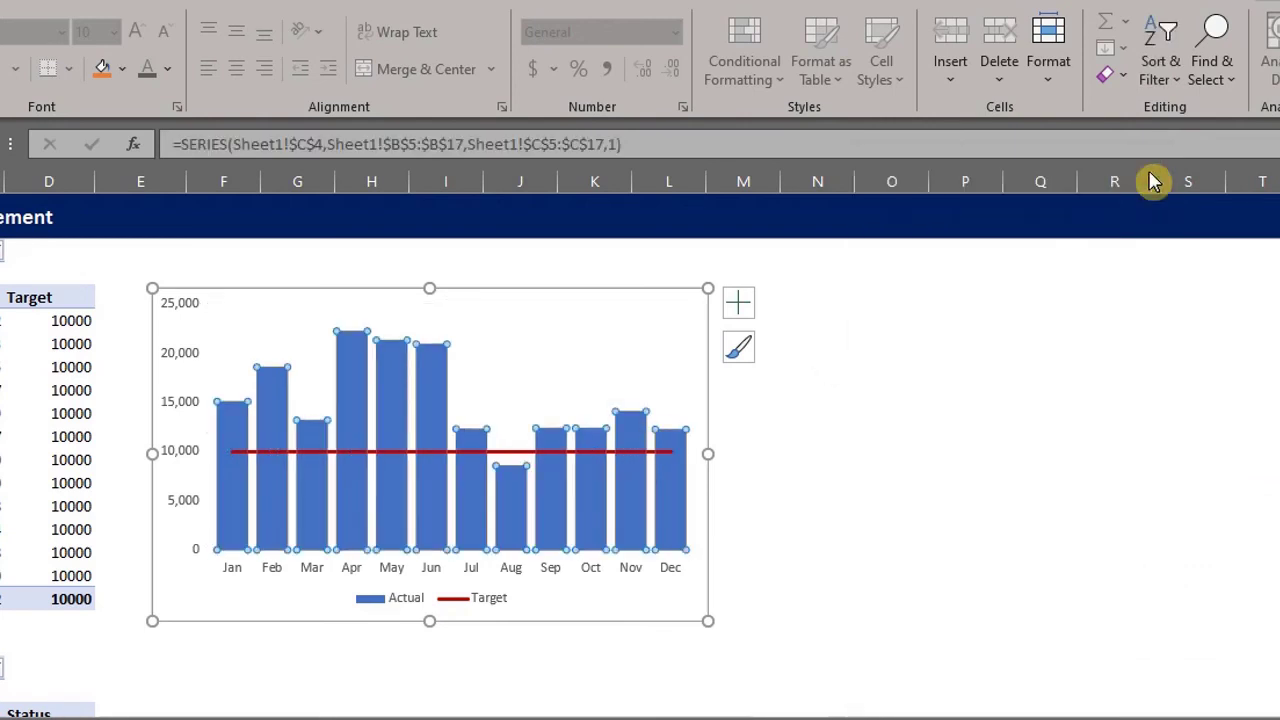
click(739, 304)
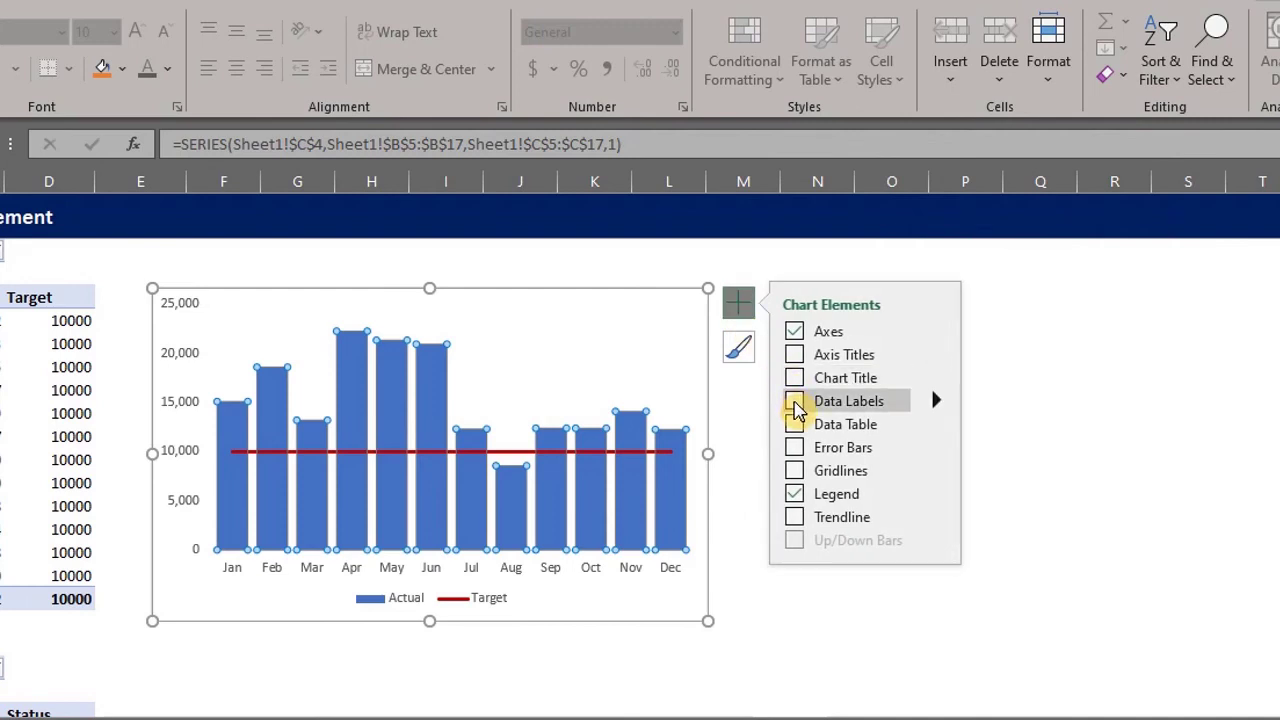
click(795, 405)
mouse_move(933, 402)
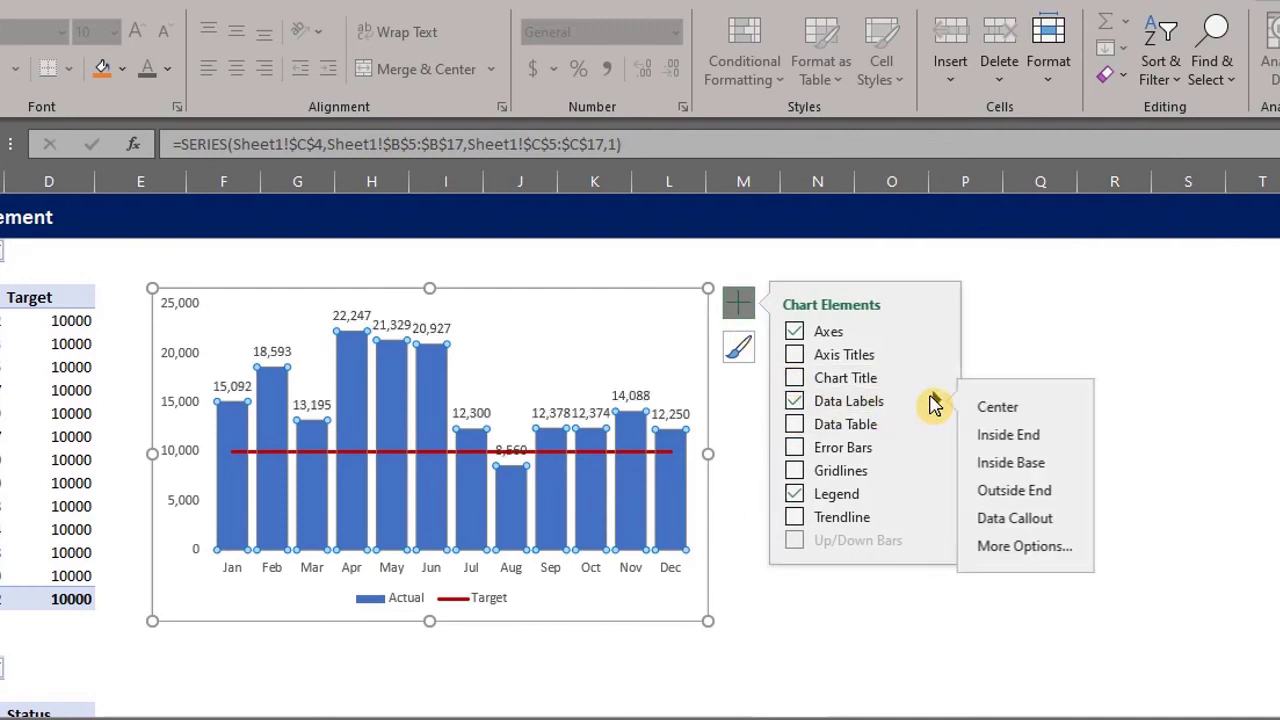
click(1009, 434)
click(167, 68)
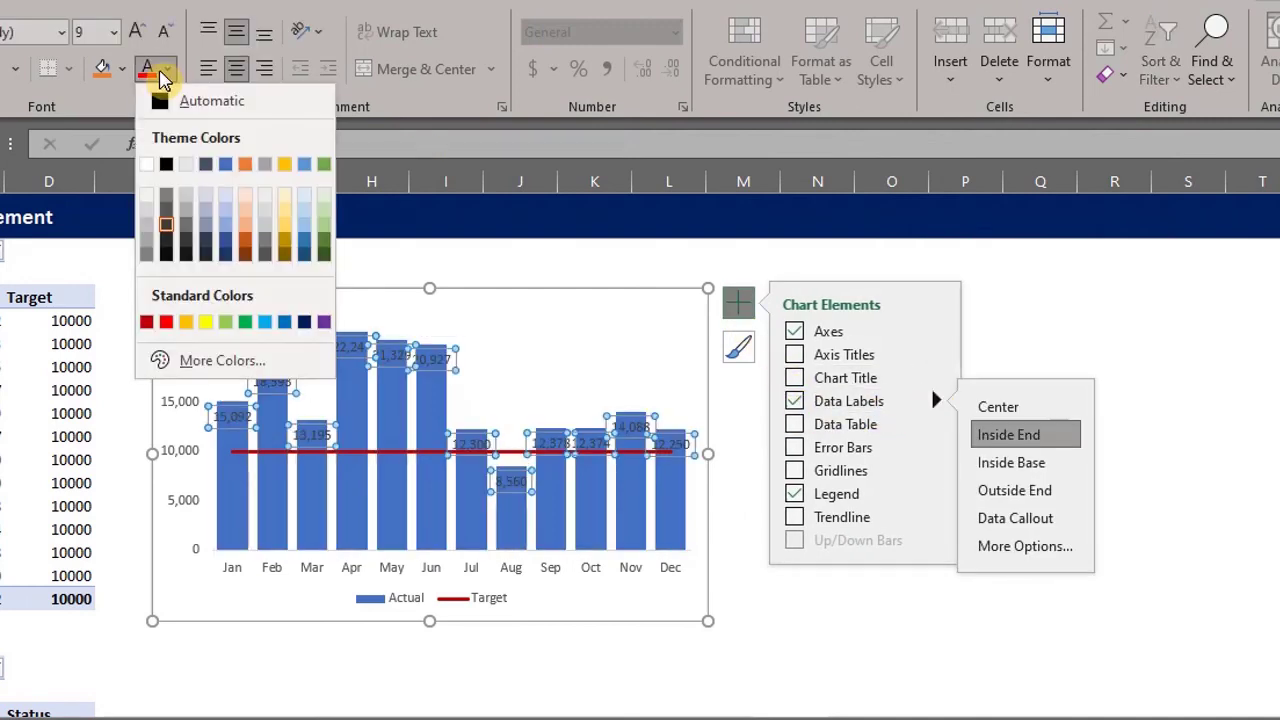
click(146, 175)
drag(707, 453, 812, 454)
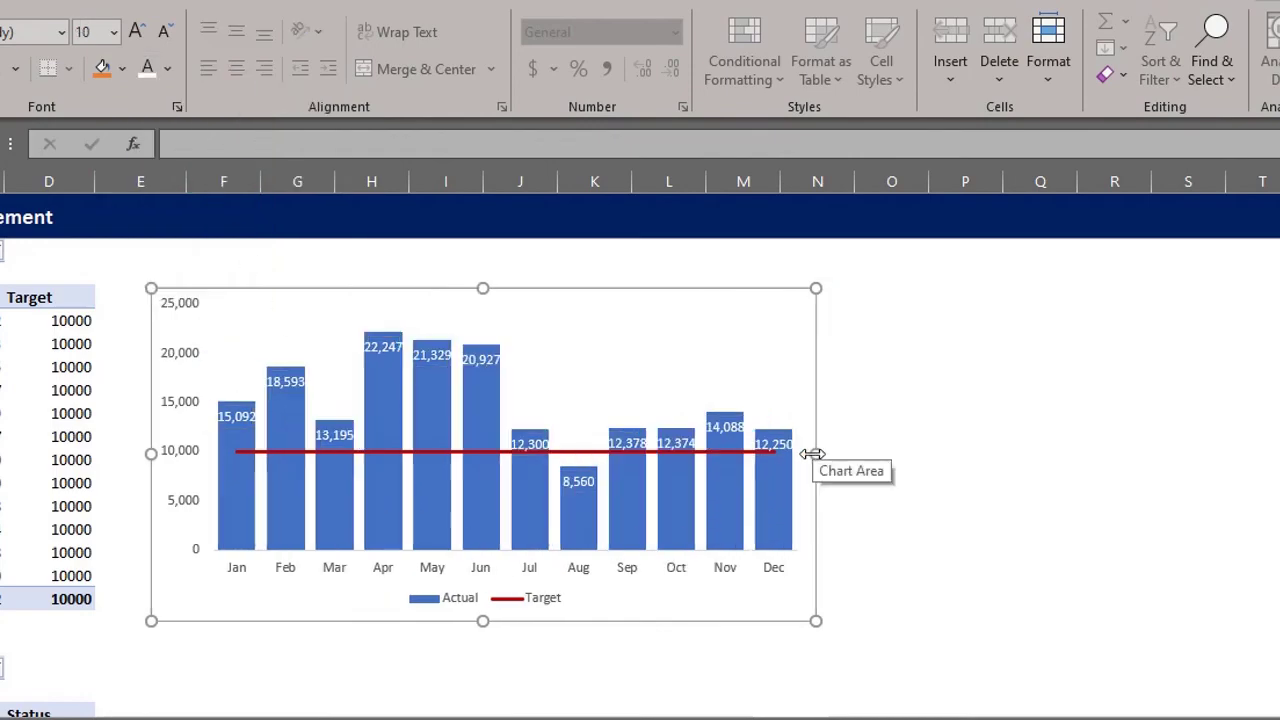
click(816, 452)
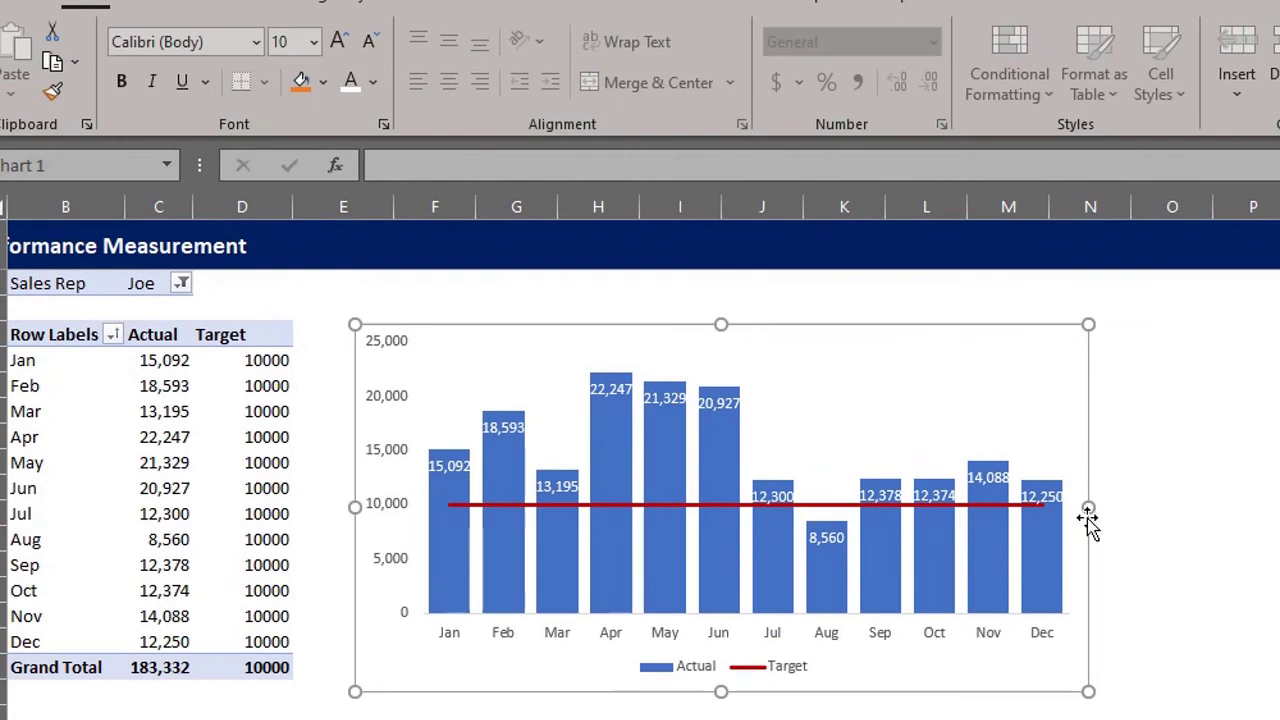
- Enter the formula =C2&" - Actual Vs Target Sales" in cell E2 as the dynamic chart title
click(335, 285)
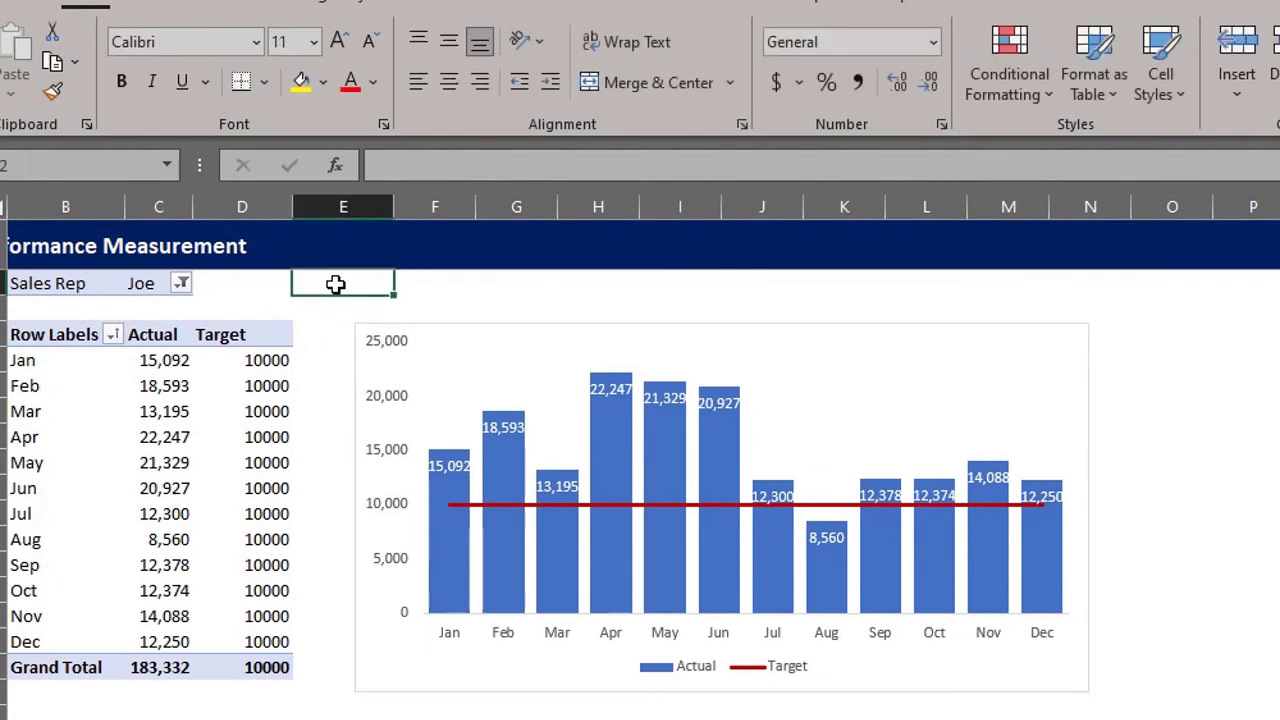
text(=)
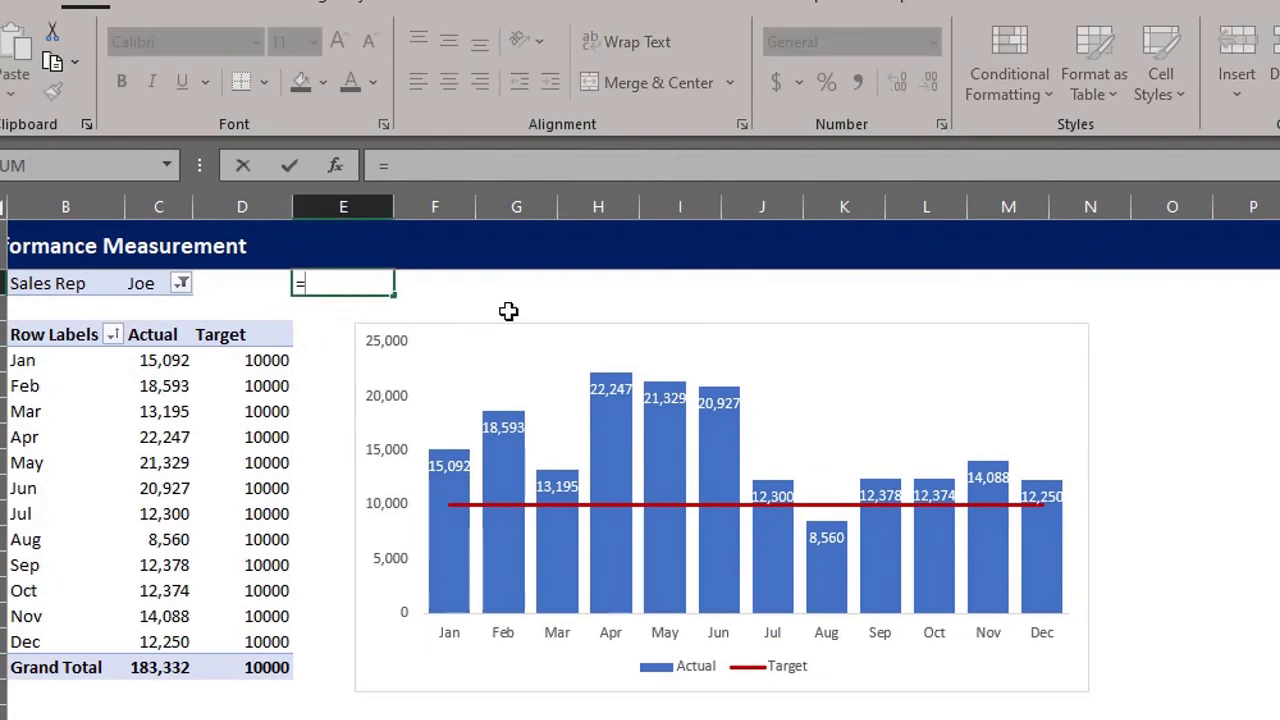
key(Left)
key(Left)
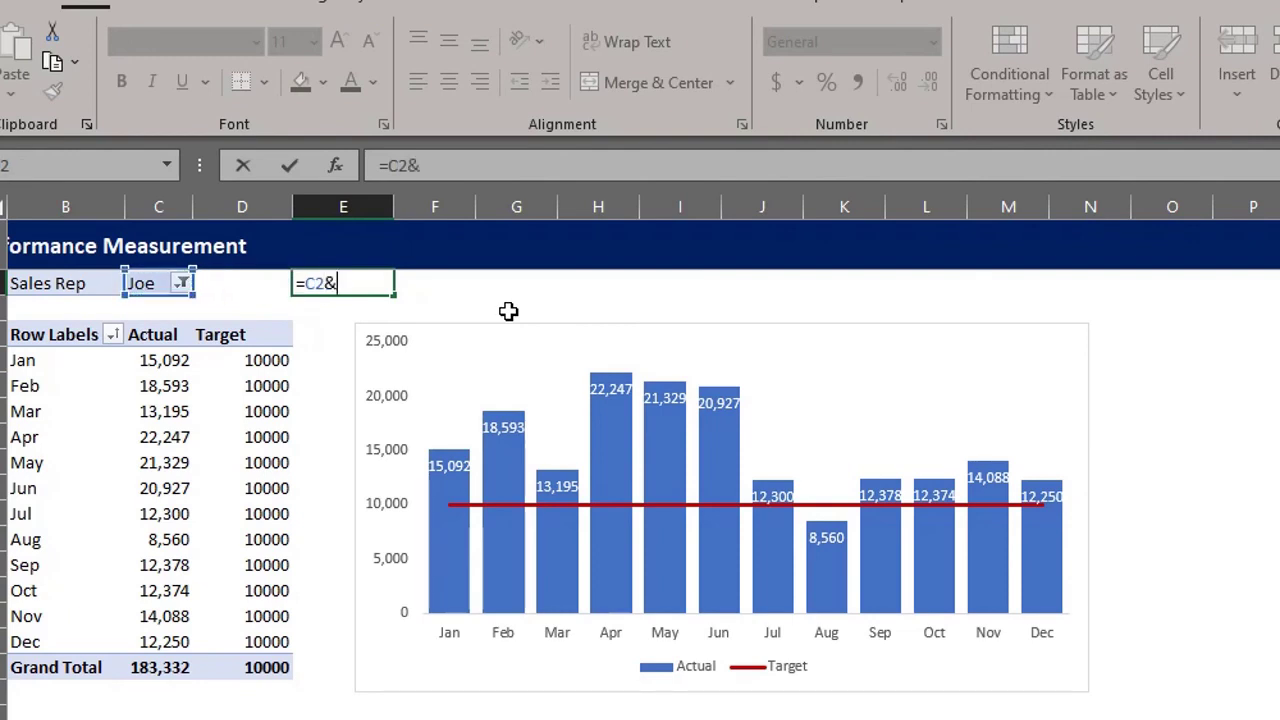
text(&" -)
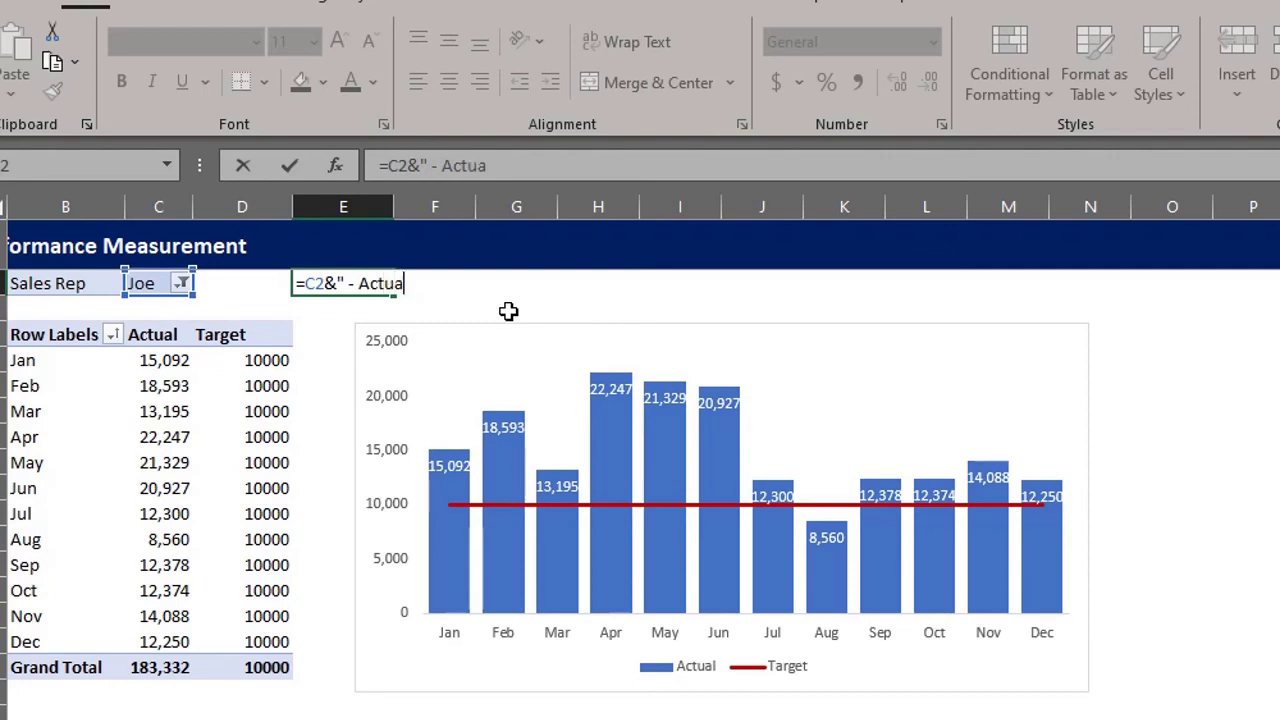
text( Actual Vs Target Sales")
key(Return)
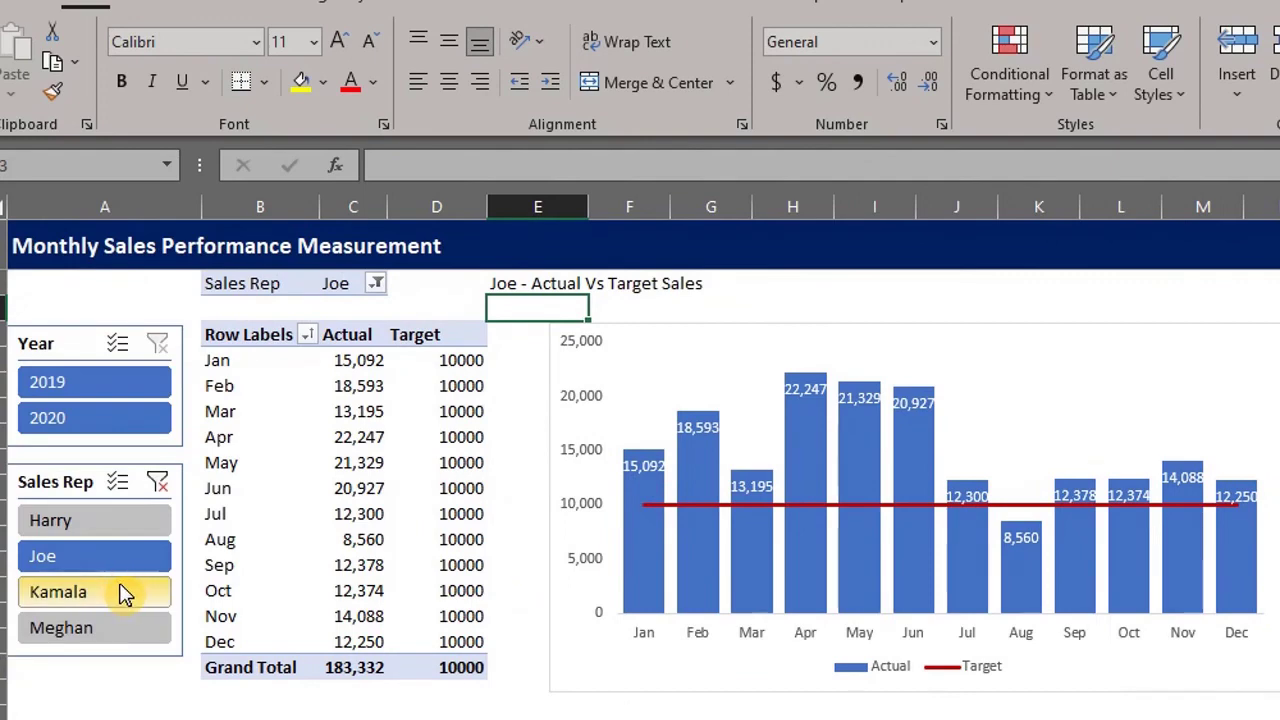
- Filter the reports to 2020 and test the dynamic title with different sales reps, ending on the first one in the slicer
click(120, 591)
click(106, 420)
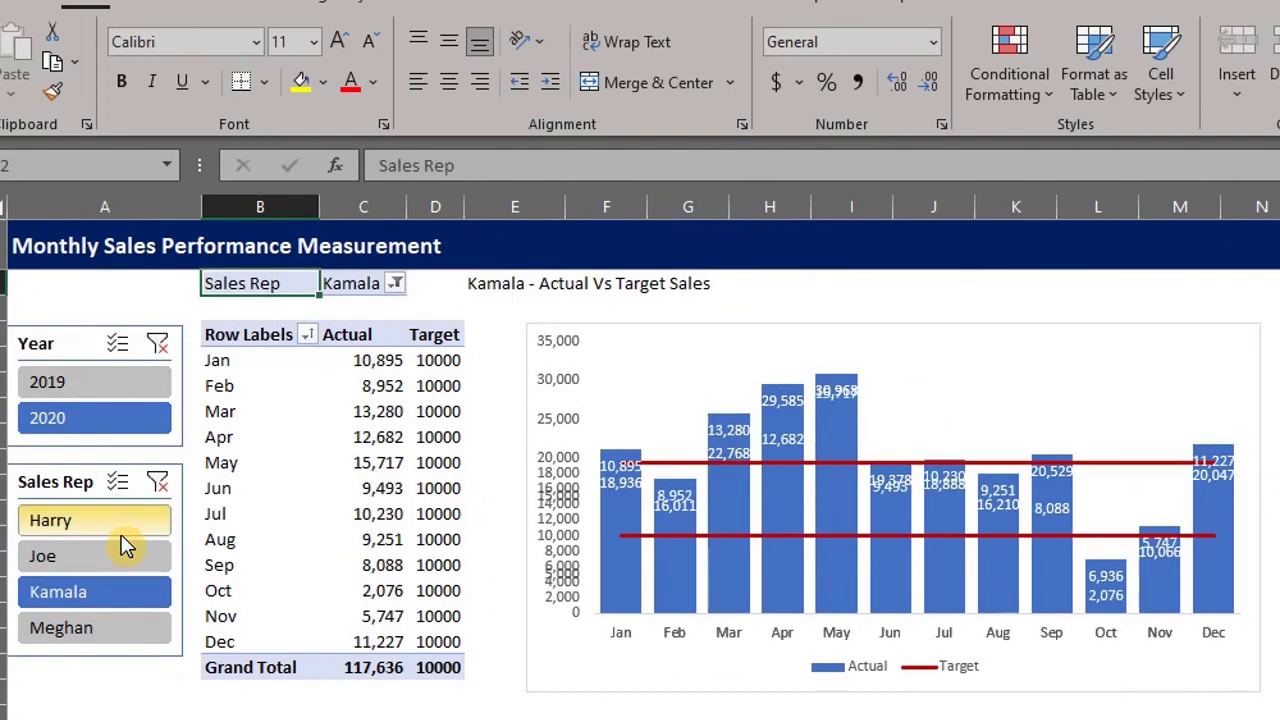
click(115, 560)
click(98, 535)
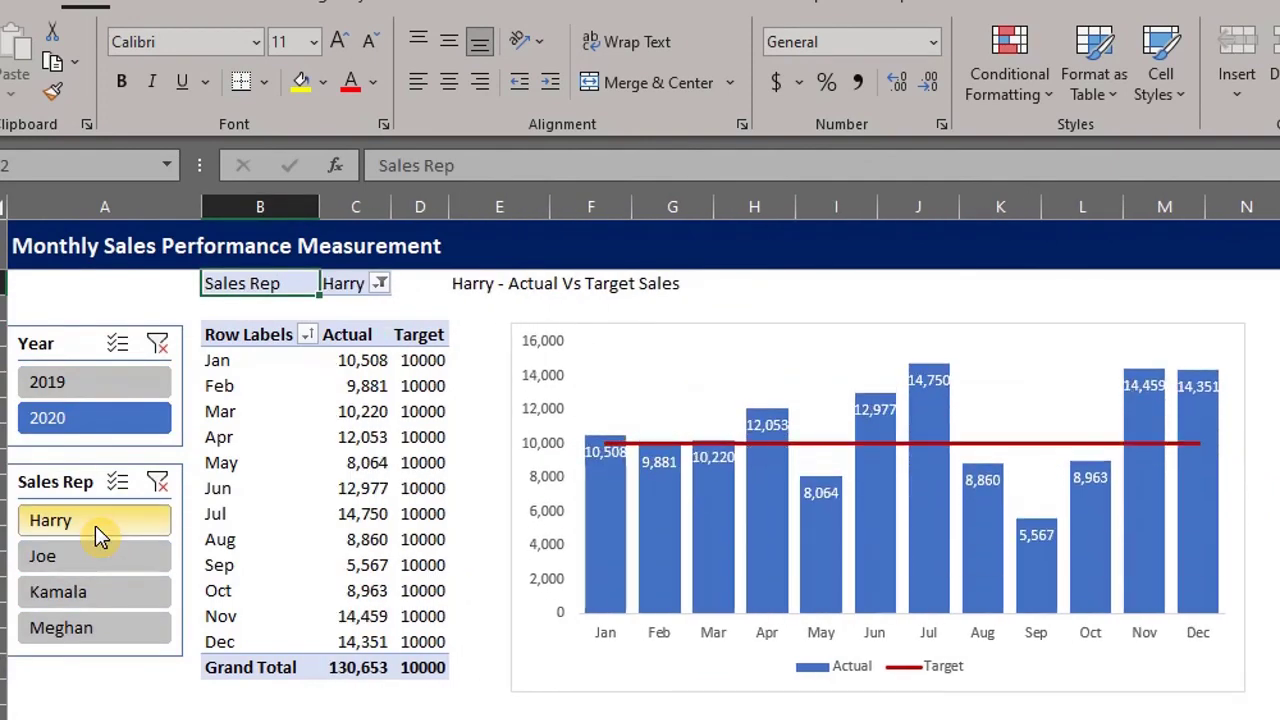
- Draw a rectangle banner across the full width of the chart's upper edge and fill it with dark blue
click(165, 3)
click(283, 65)
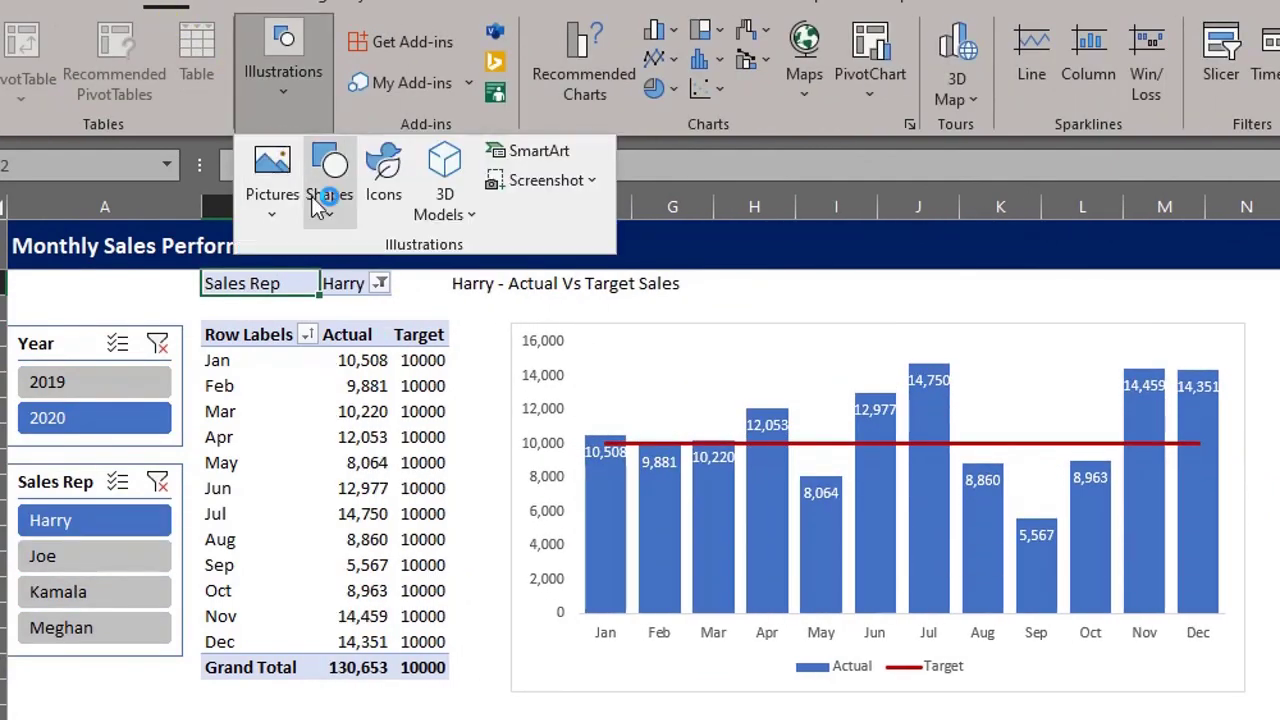
click(329, 185)
click(397, 290)
drag(510, 301, 1243, 342)
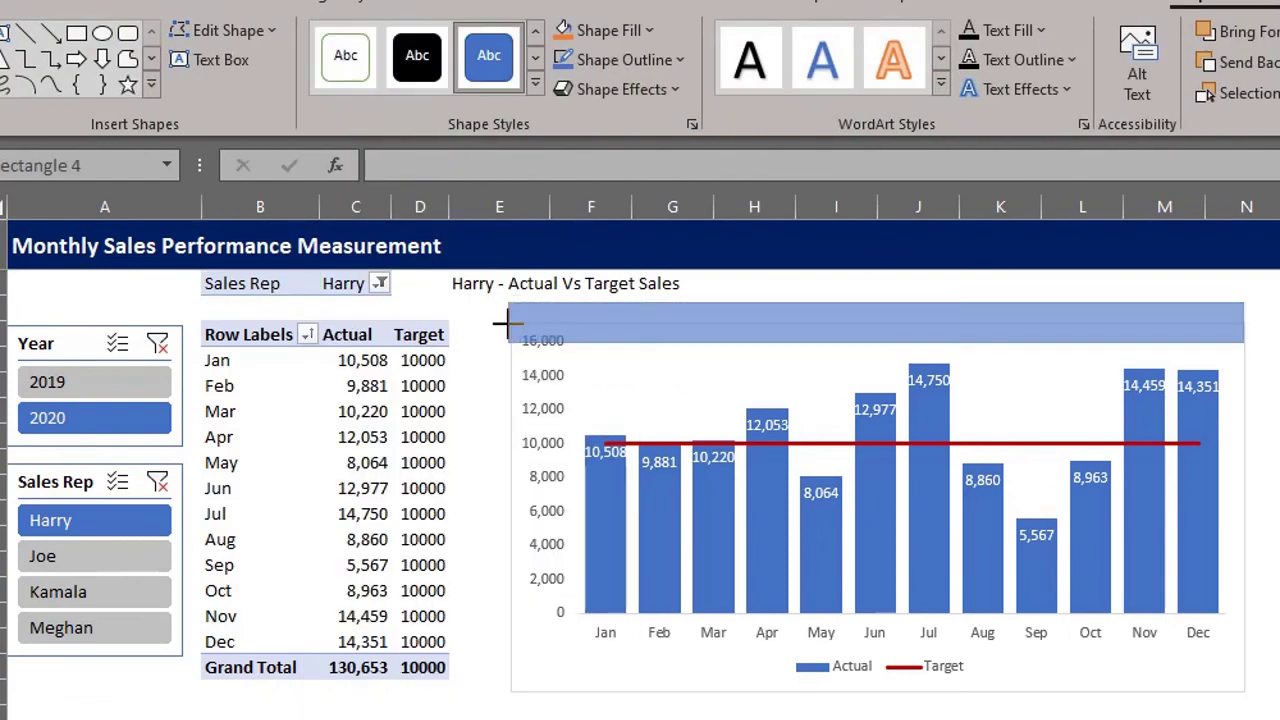
key(alt+h)
key(h)
click(474, 361)
- Link the rectangle's text to the dynamic title in cell E2
text(=)
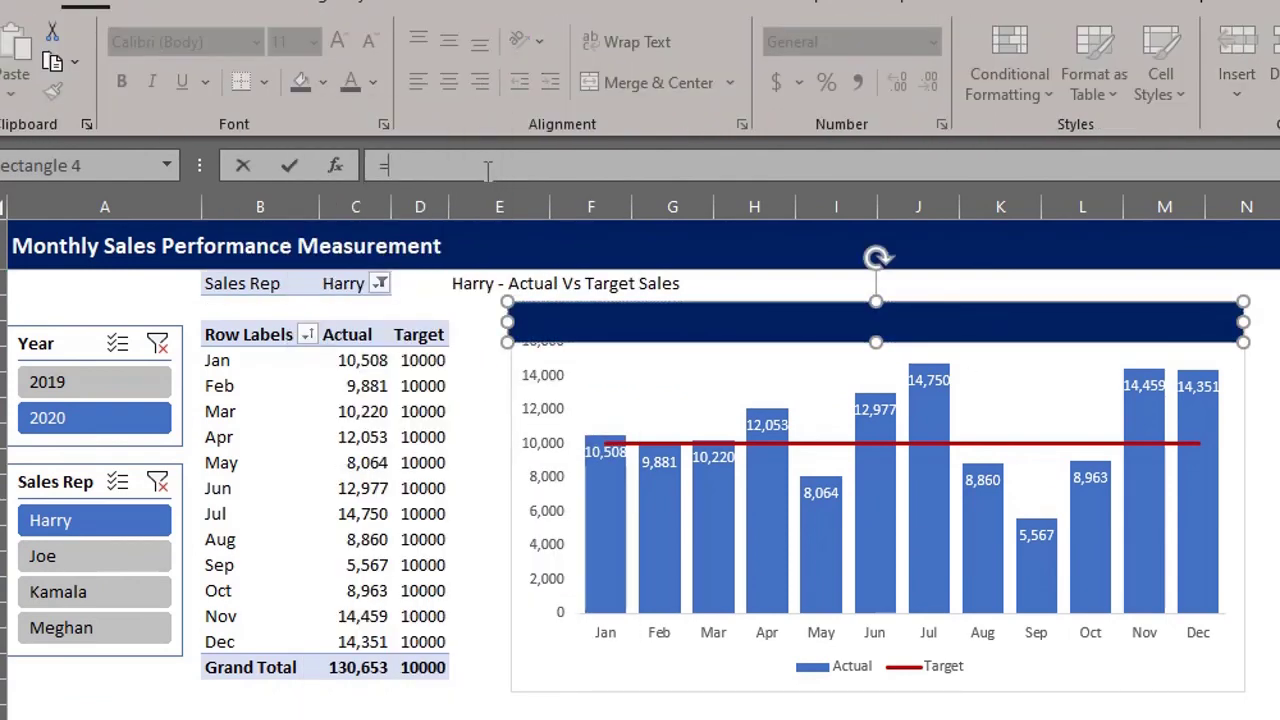
click(481, 290)
key(Return)
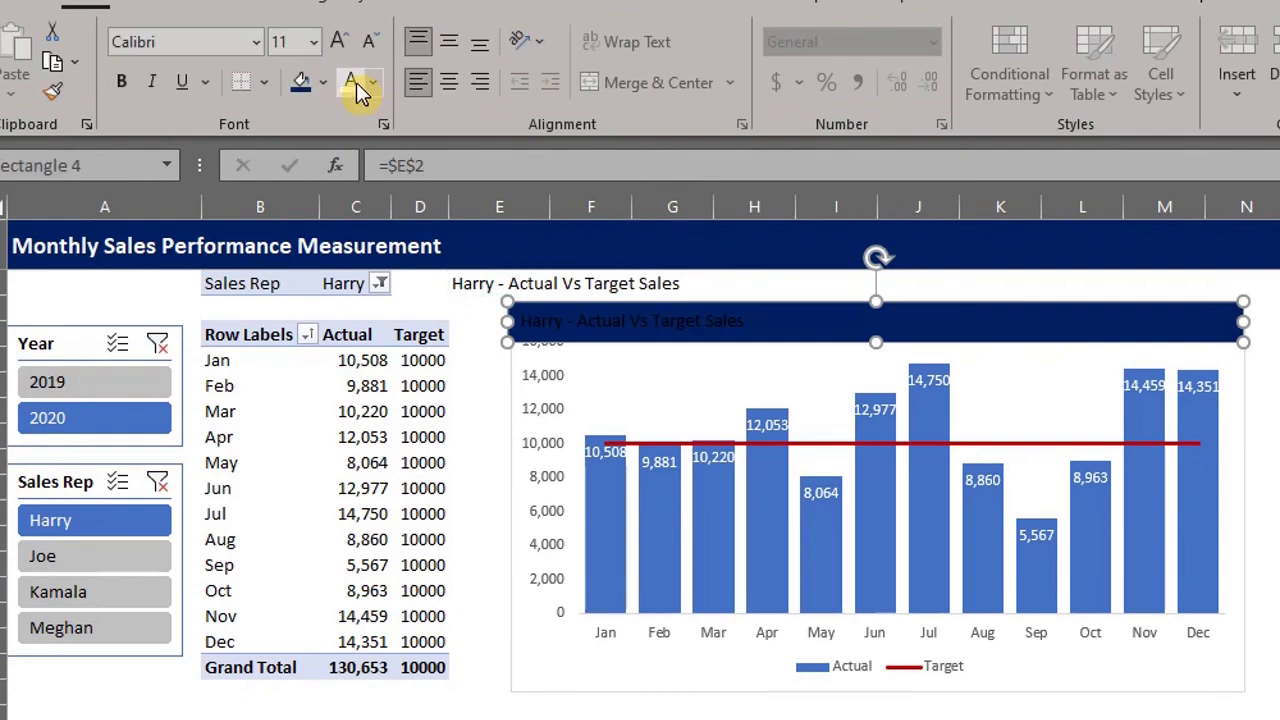
- Format the banner's title text as centred, white and bold, with a larger font size
click(449, 82)
click(313, 41)
click(288, 212)
click(354, 80)
click(519, 709)
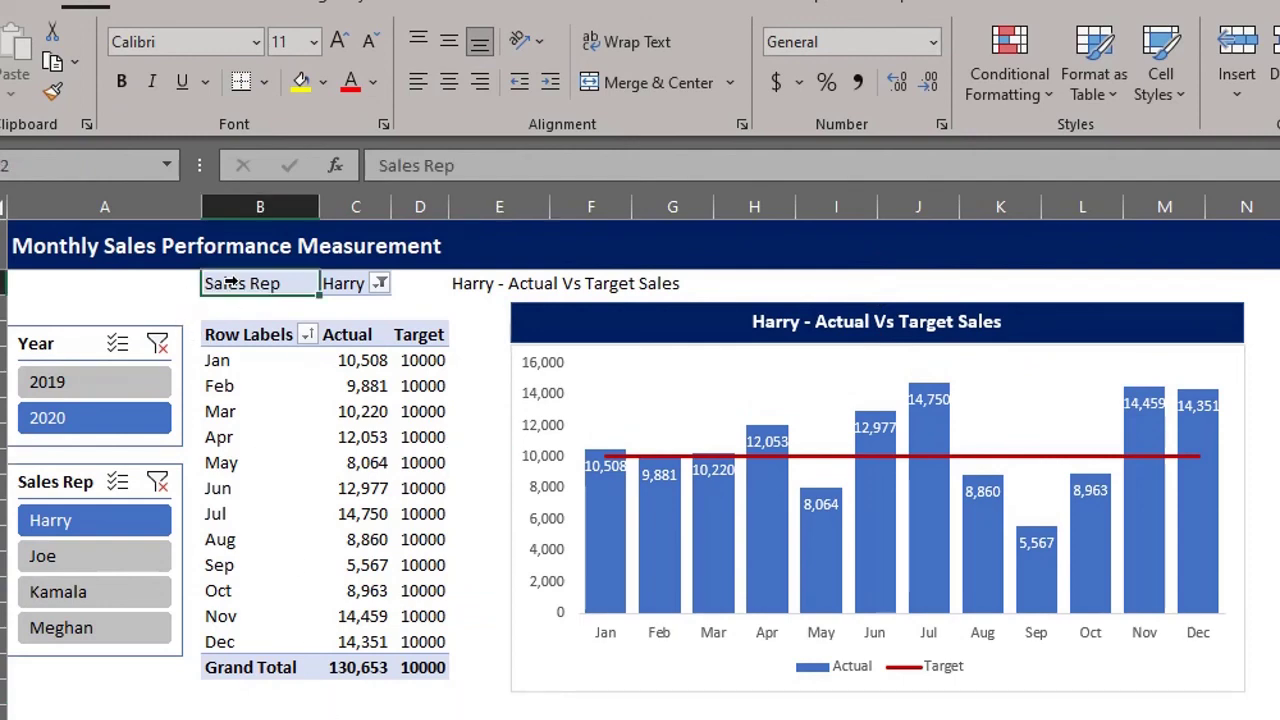
- Move the Actual and Target PivotTable, including its Sales Rep filter, from the dashboard to cell D3 of Sheet2
drag(230, 283, 422, 664)
key(ctrl+x)
key(ctrl+Page_Down)
click(311, 289)
key(ctrl+v)
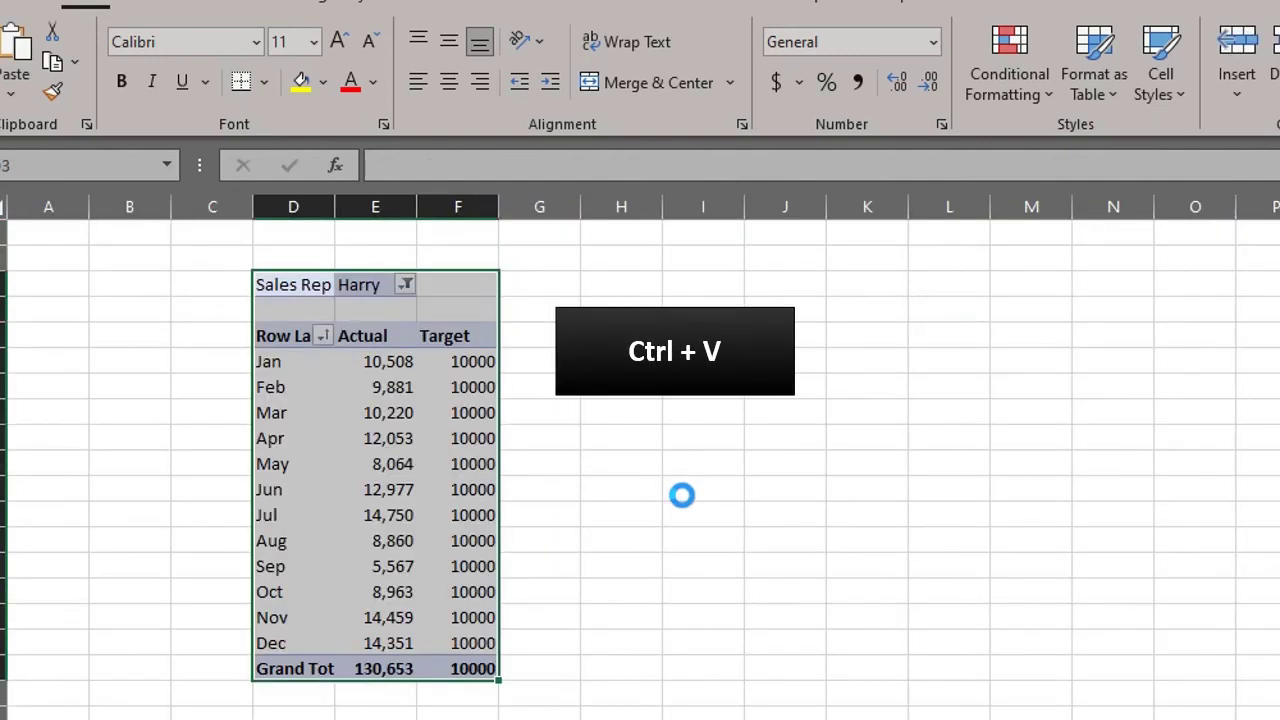
- Set the font colour of the dynamic title text in the dashboard's cell E2 to white
key(ctrl+Page_Up)
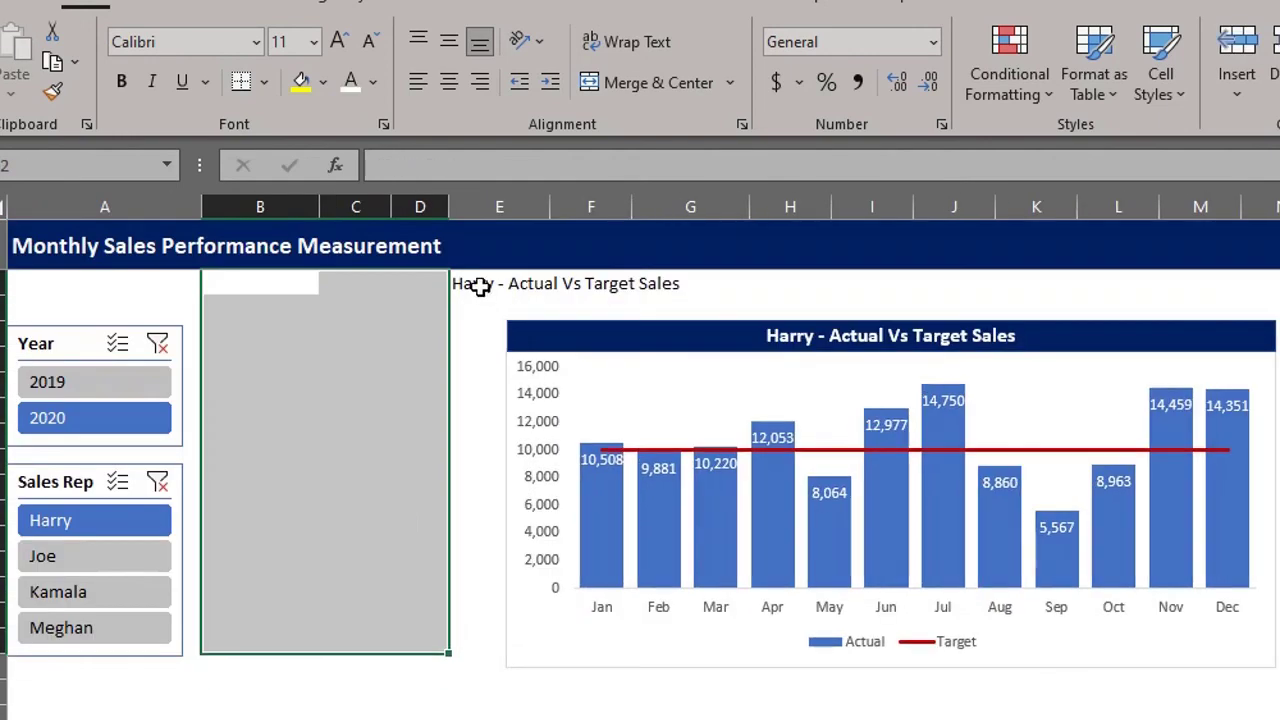
click(481, 287)
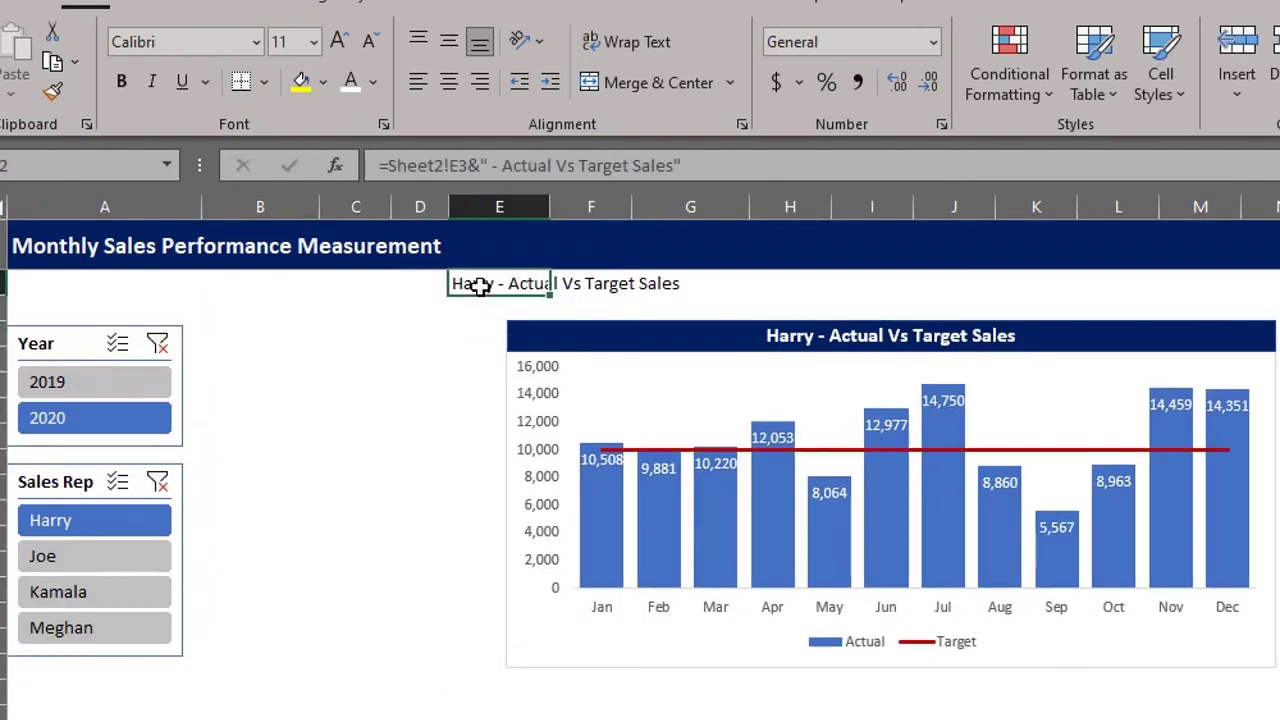
click(376, 84)
click(352, 192)
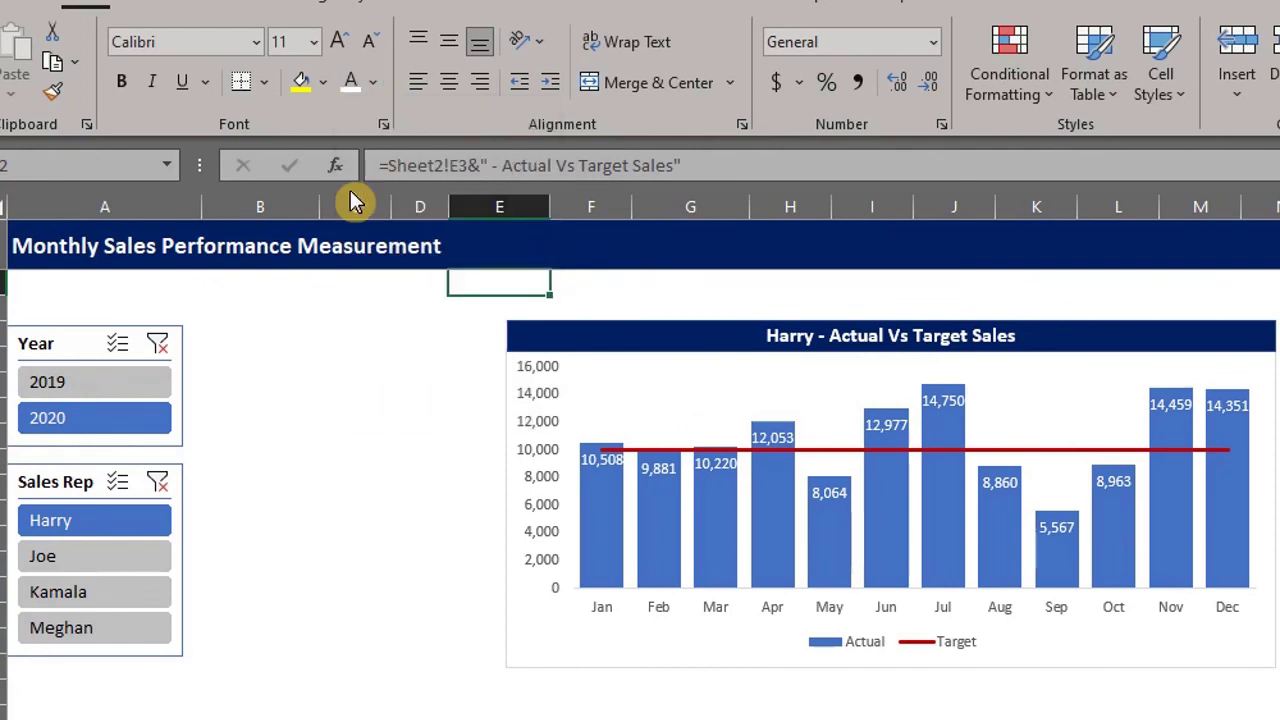
- Remove the grand total and the Sales Rep filter field from the PivotTable with the Sales$ and Status columns
scroll(391, 471, down, 6)
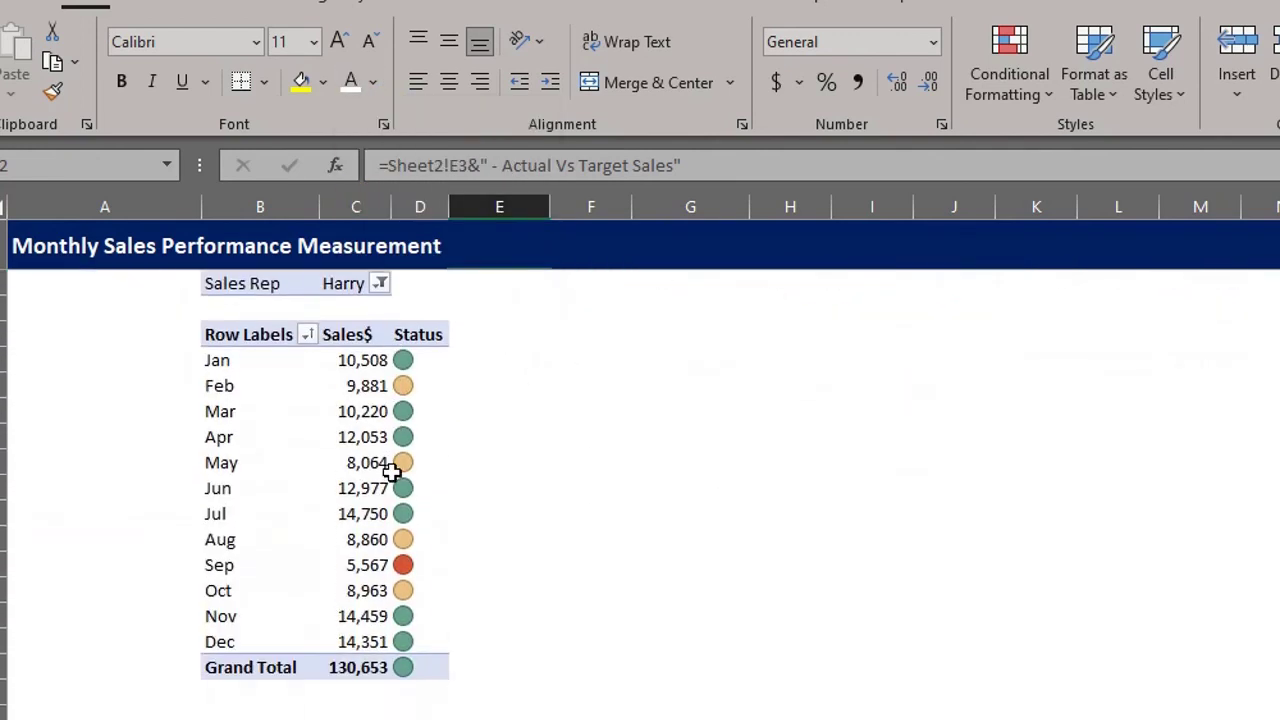
right_click(258, 667)
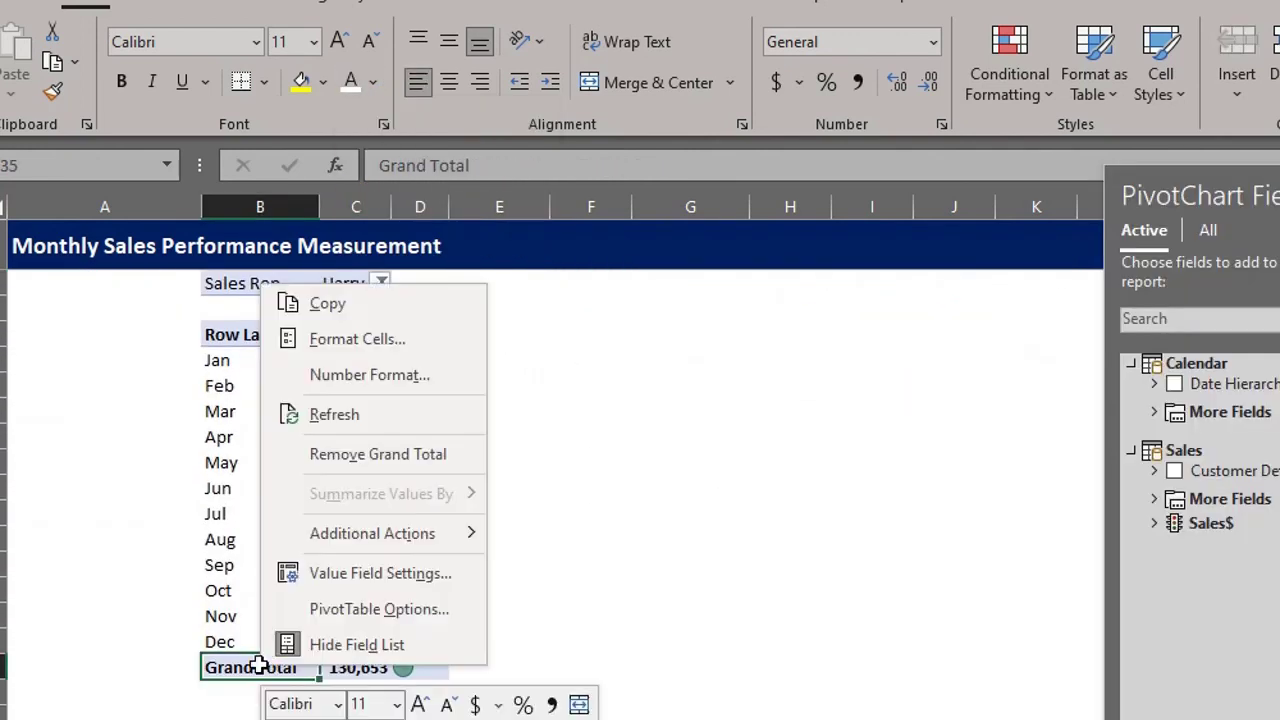
click(376, 455)
click(1155, 499)
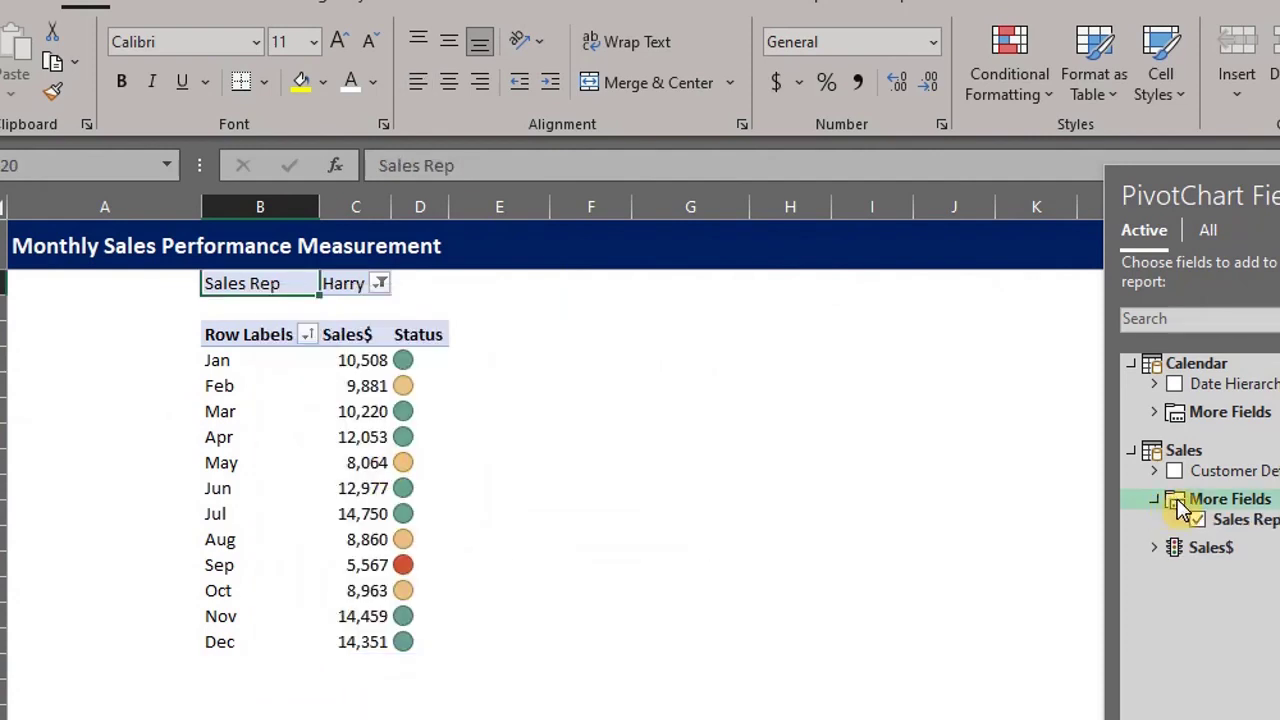
click(1198, 520)
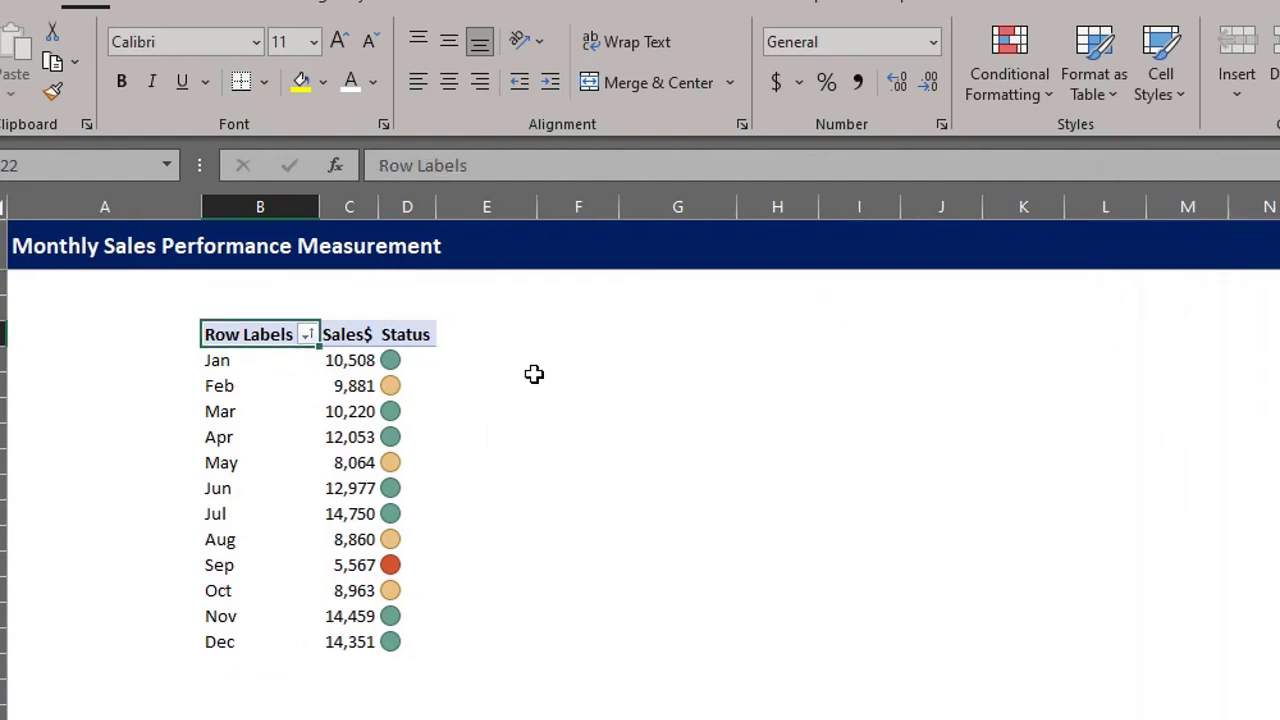
- Move the Sales$ and Status PivotTable to cell B4 beside the slicers and shift the chart with its banner close to it
key(ctrl+a)
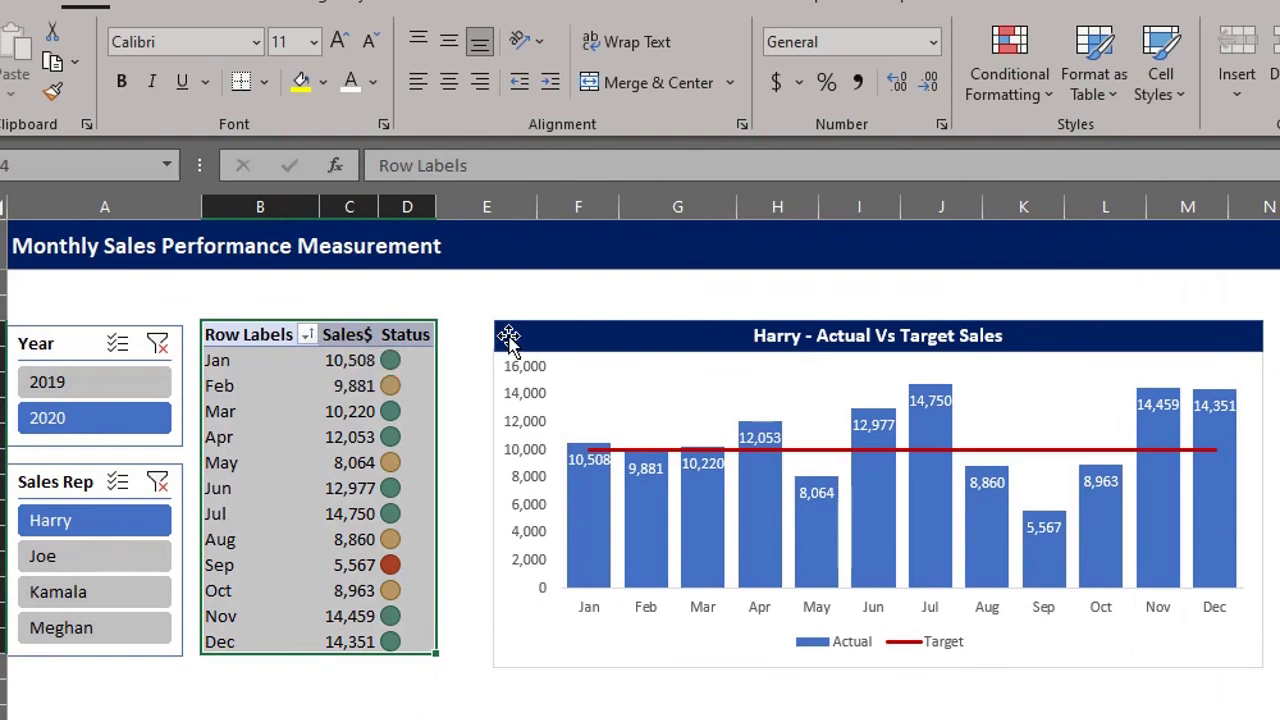
click(494, 391)
drag(494, 391, 451, 391)
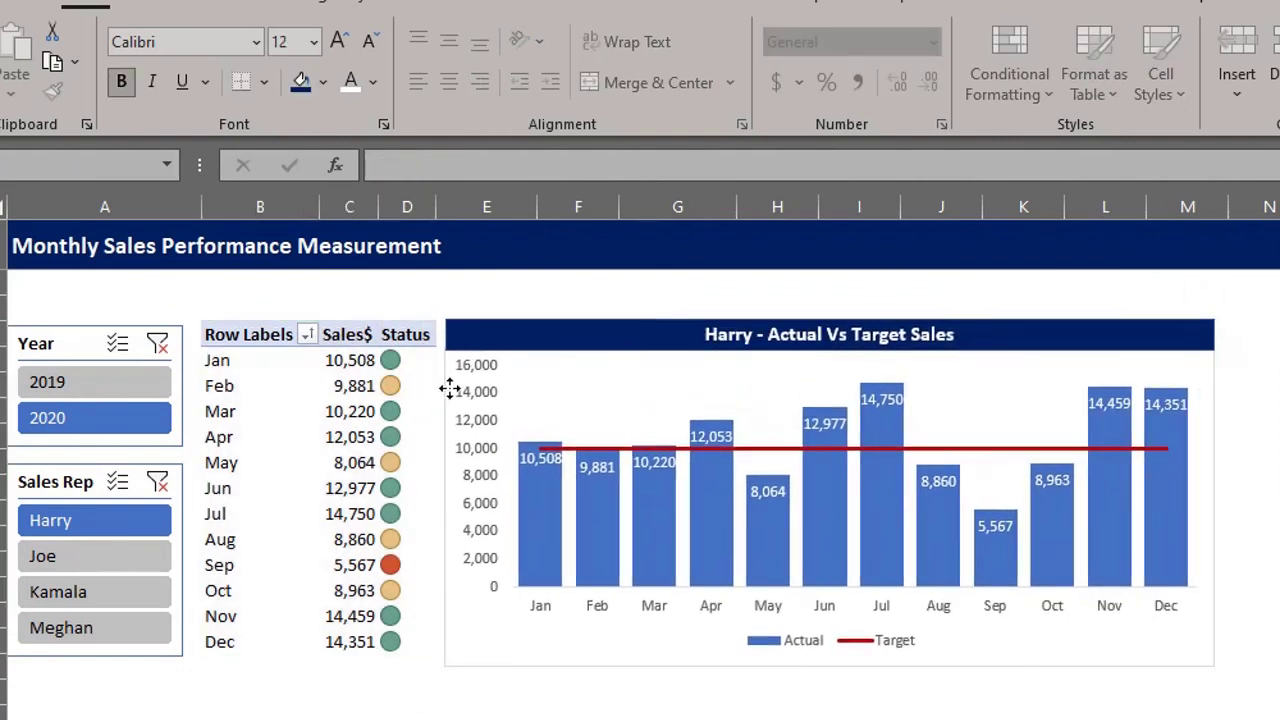
- Delete the chart's vertical value axis and shorten the chart to align its lower edge with the Sales Rep slicer
click(478, 506)
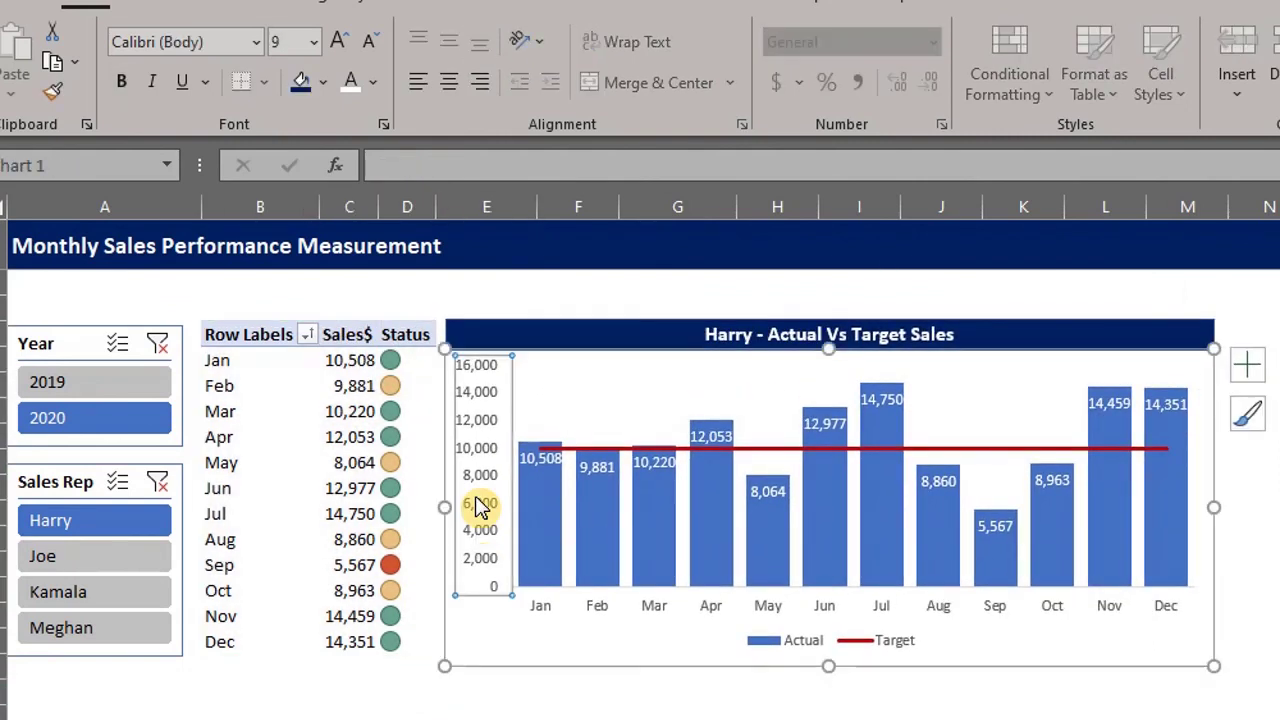
key(Delete)
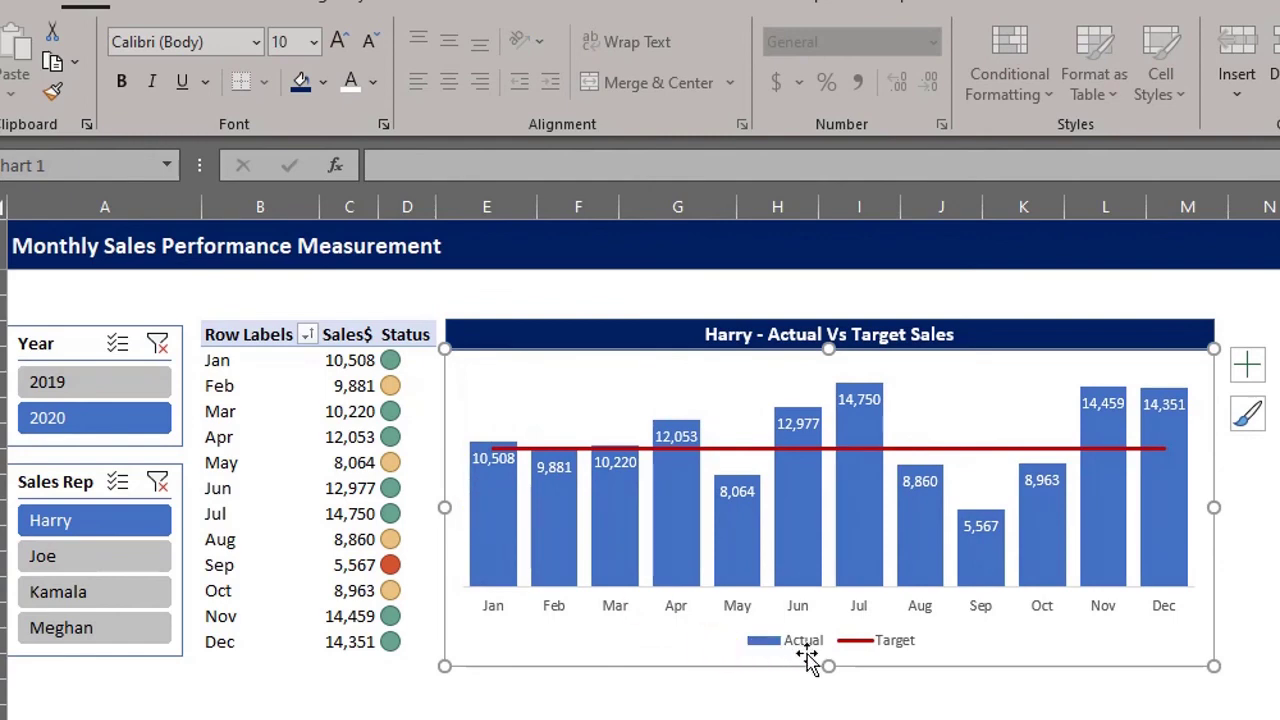
drag(833, 663, 832, 655)
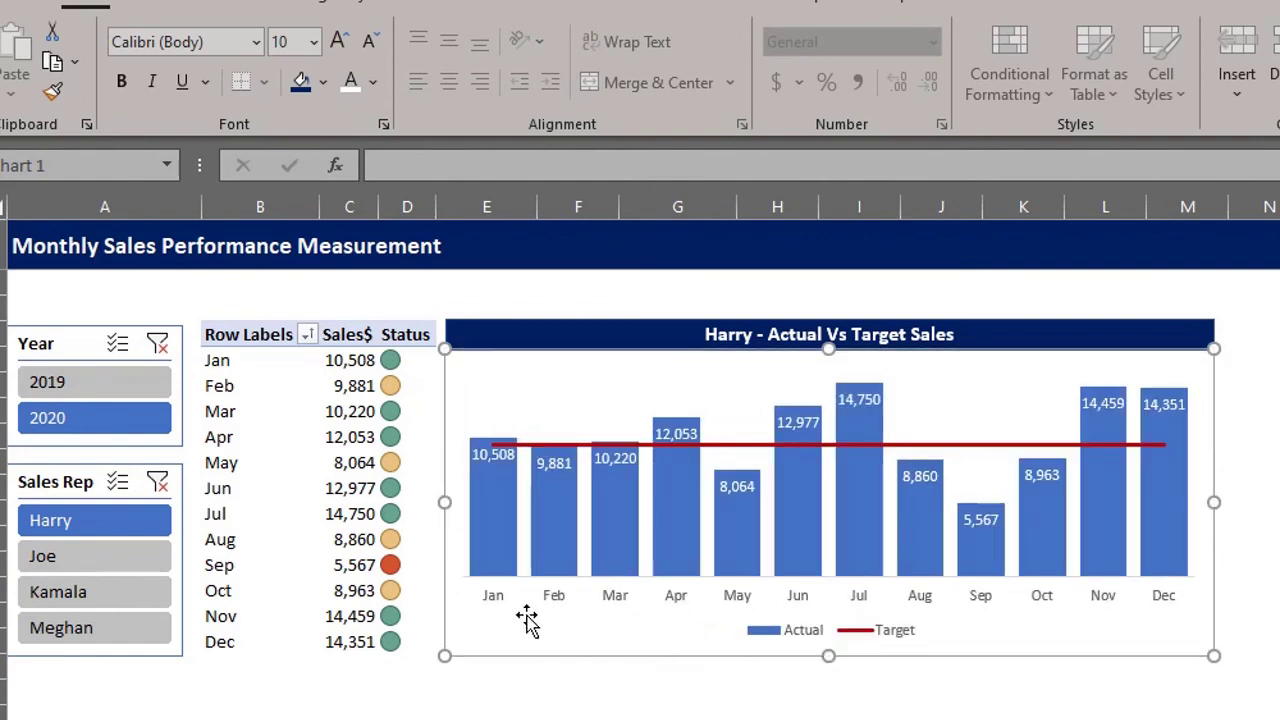
- Apply a Medium PivotTable style with a solid blue header row to the Sales$ and Status PivotTable
click(361, 510)
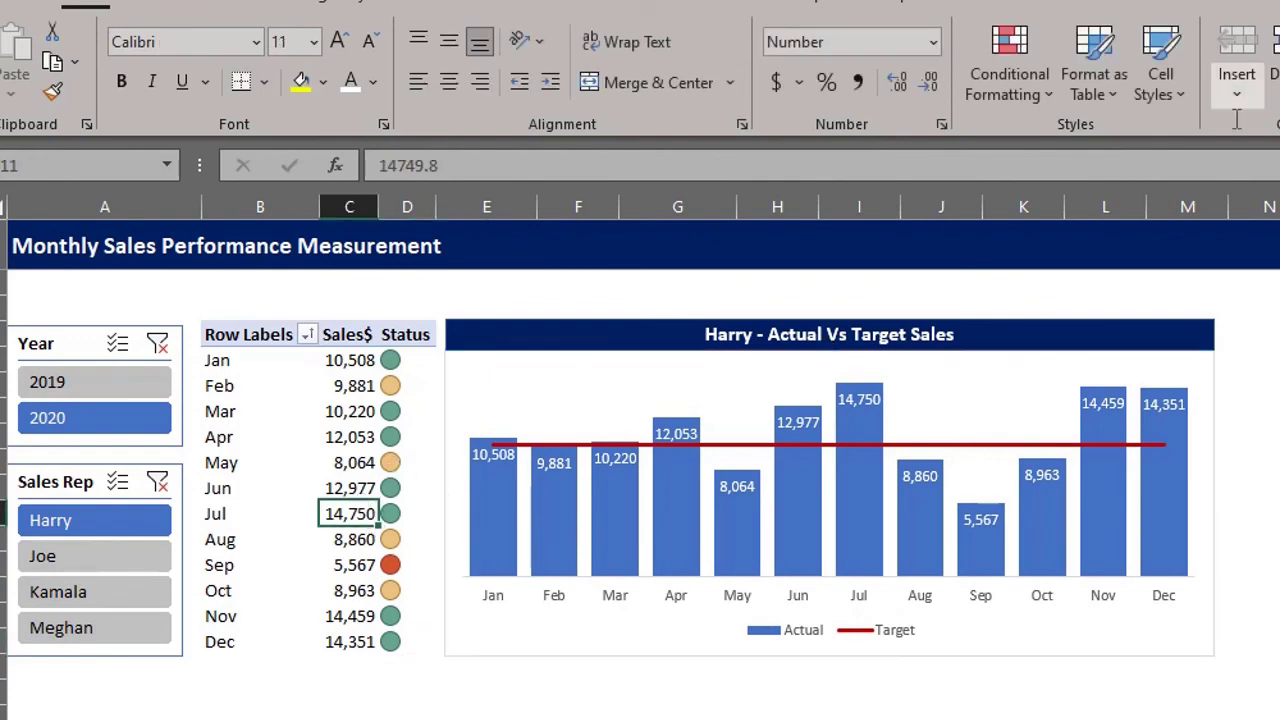
click(1245, 2)
click(1222, 80)
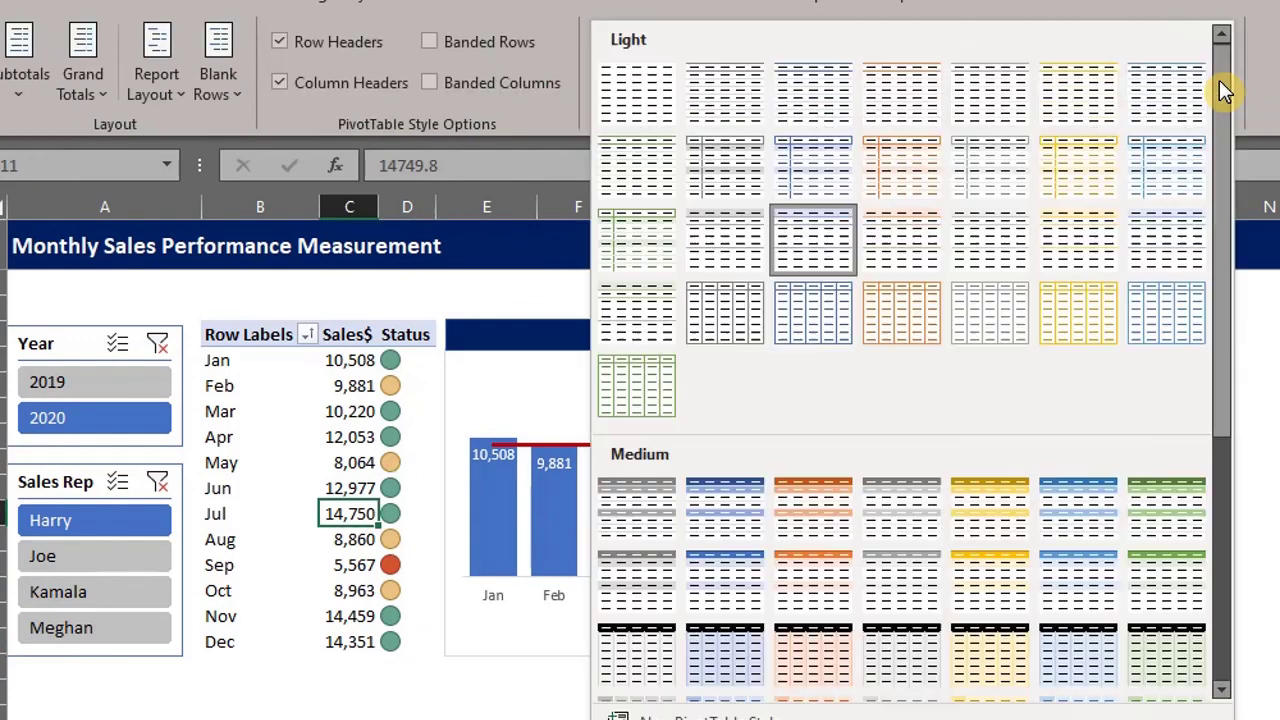
key(Escape)
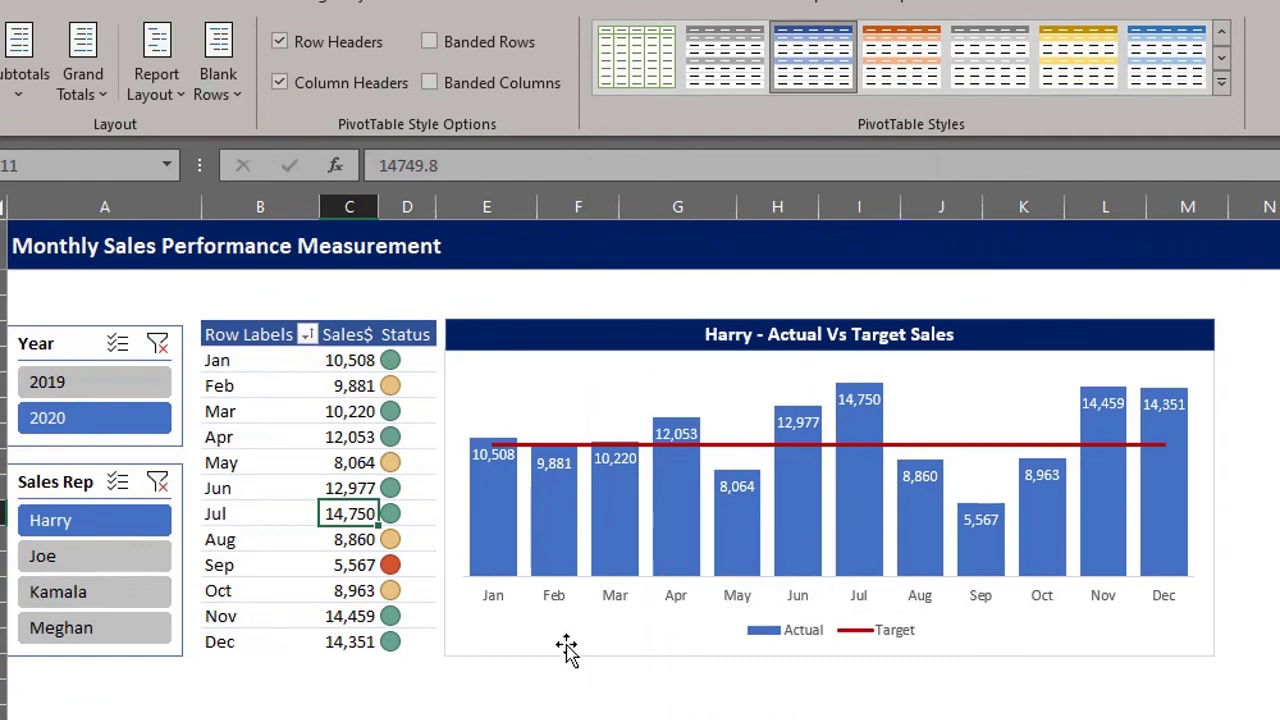
click(111, 703)
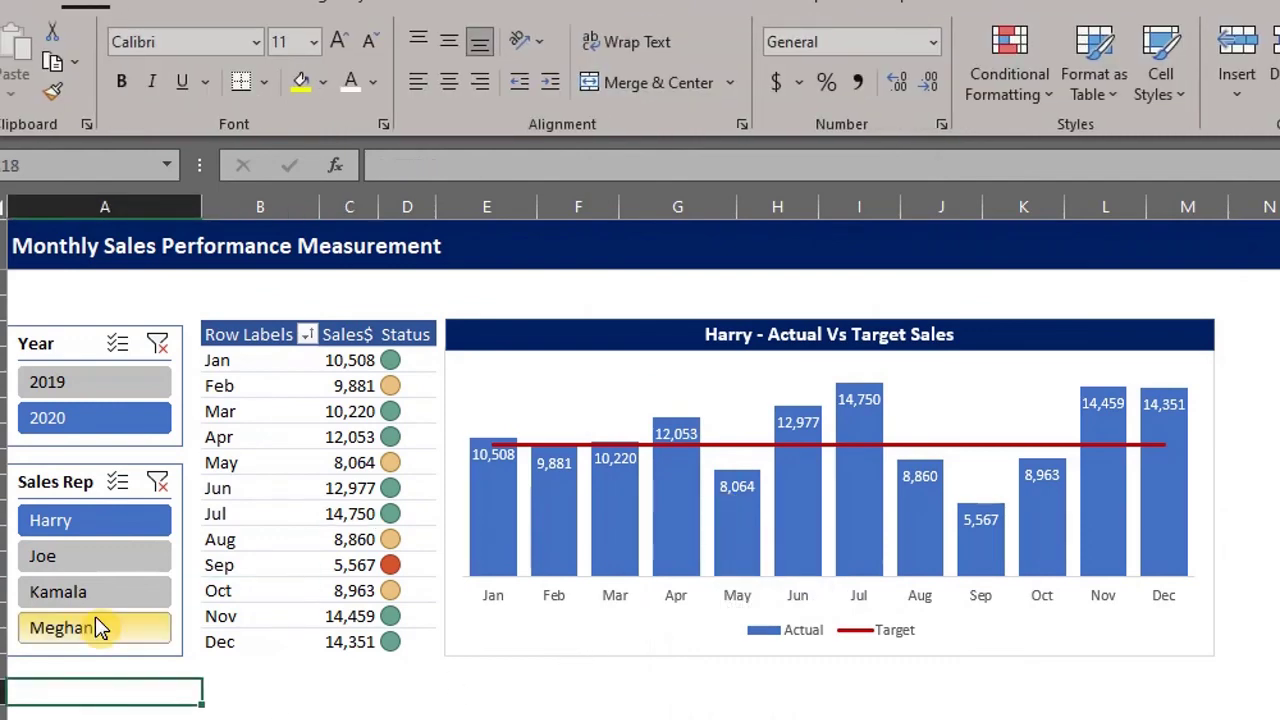
- Test the finished dashboard by filtering it to the second, third and fourth sales reps in turn
click(90, 566)
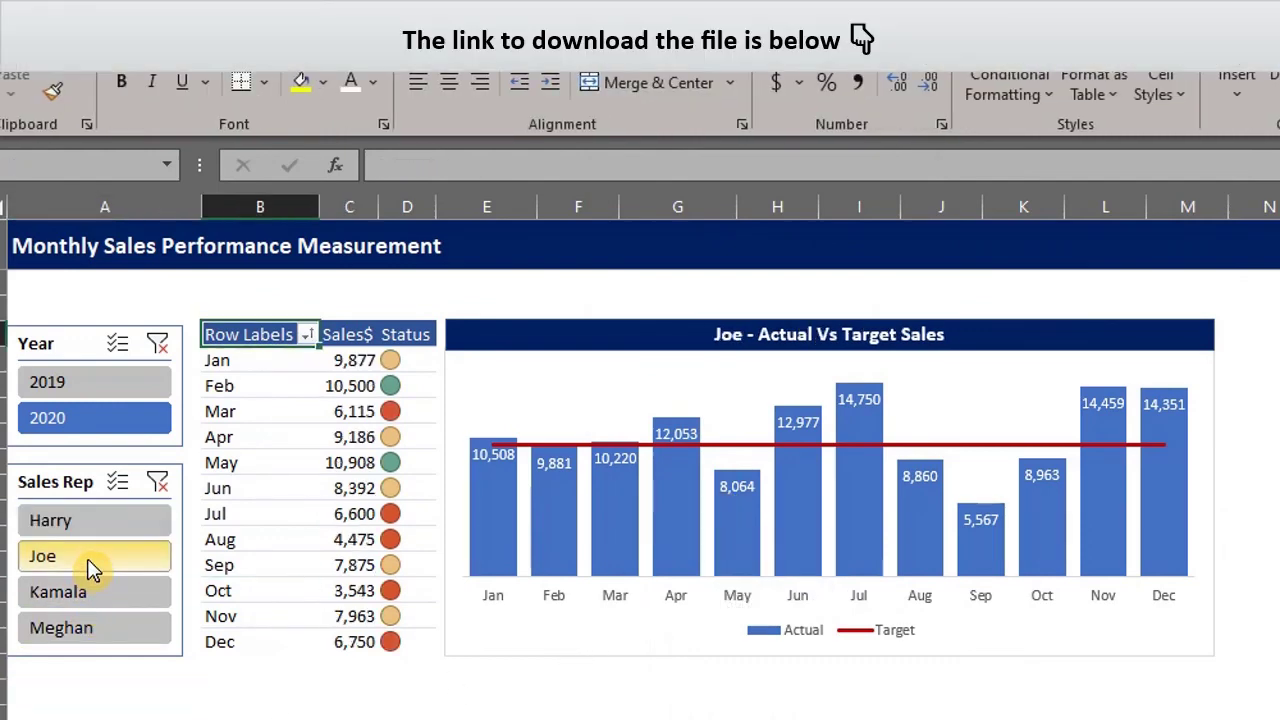
click(91, 593)
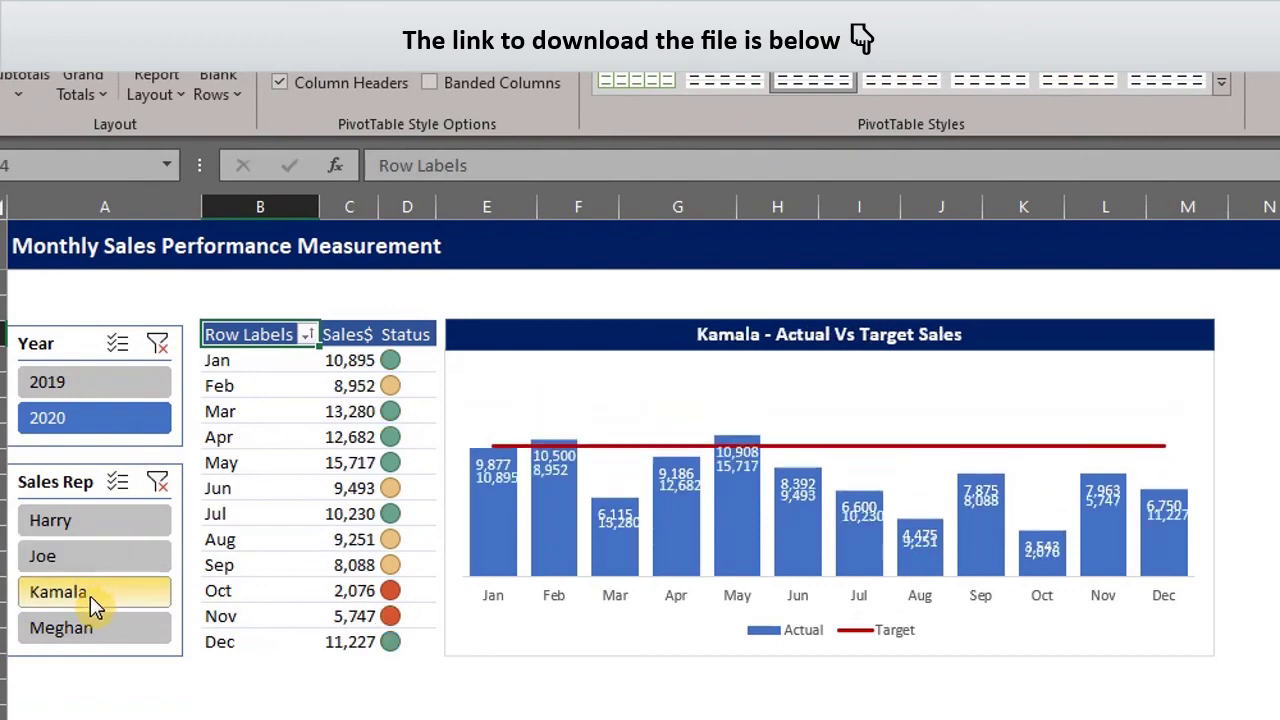
click(98, 630)
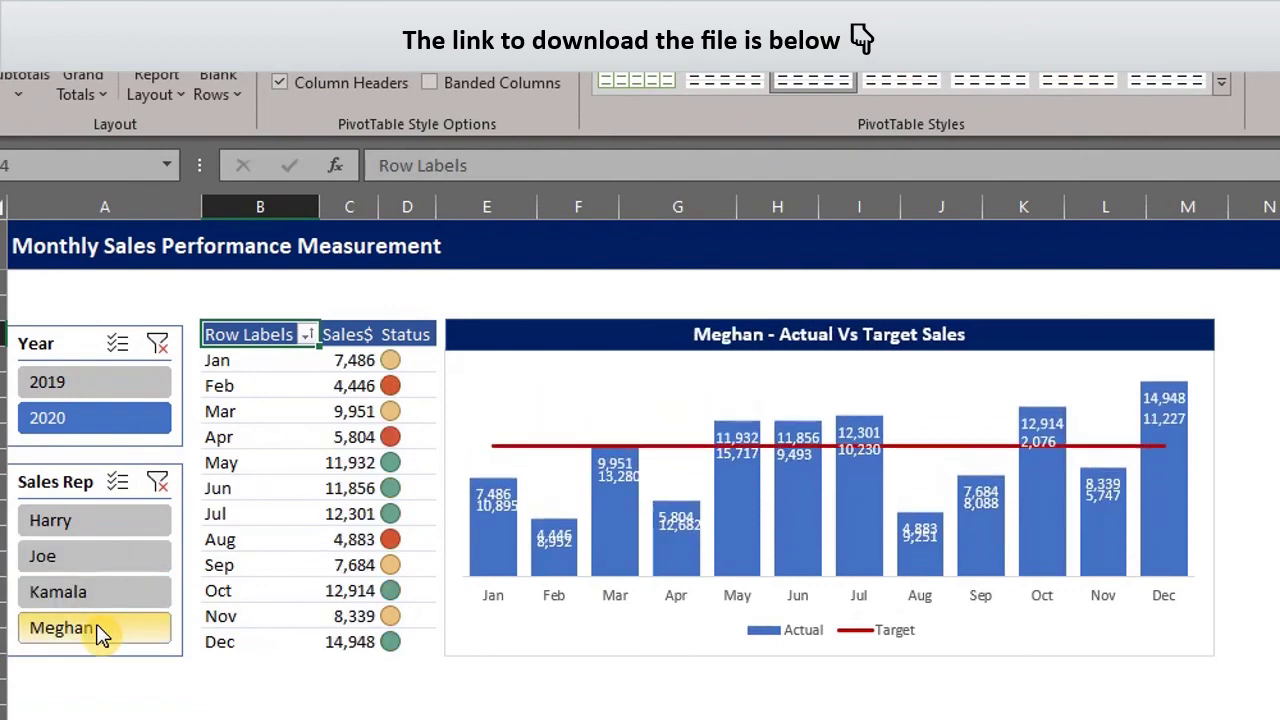